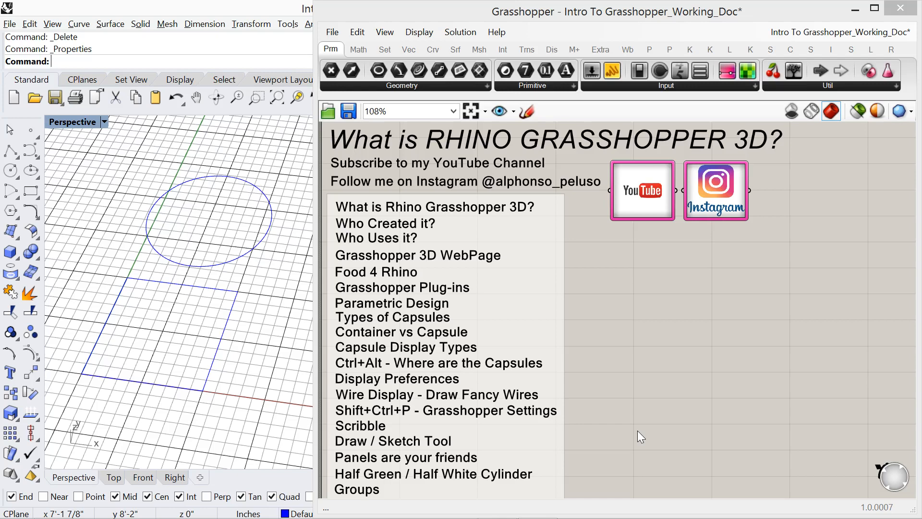
- Switch to Chrome to view the grasshopper3d.com home page, and return to the Grasshopper canvas
mouse_move(765, 11)
mouse_down()
mouse_move(717, 38)
mouse_move(764, 43)
mouse_move(739, 47)
mouse_move(766, 19)
mouse_up()
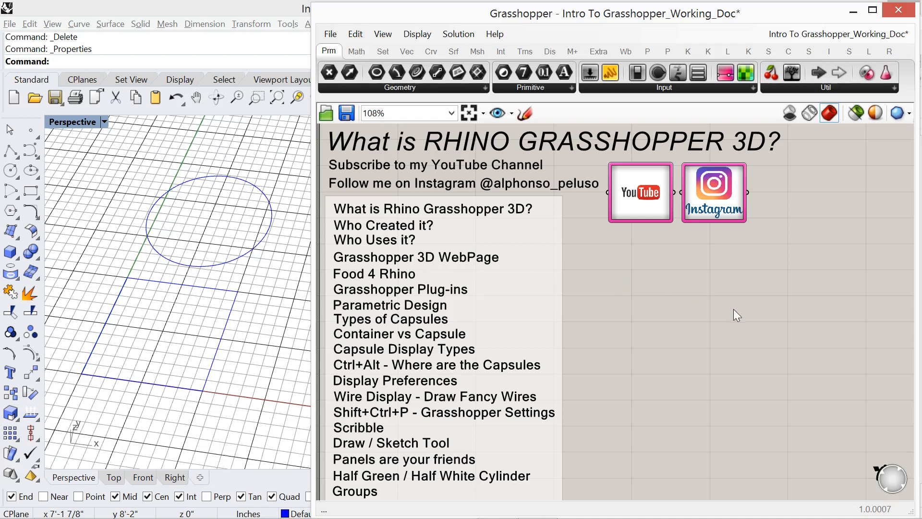
key(alt+Tab)
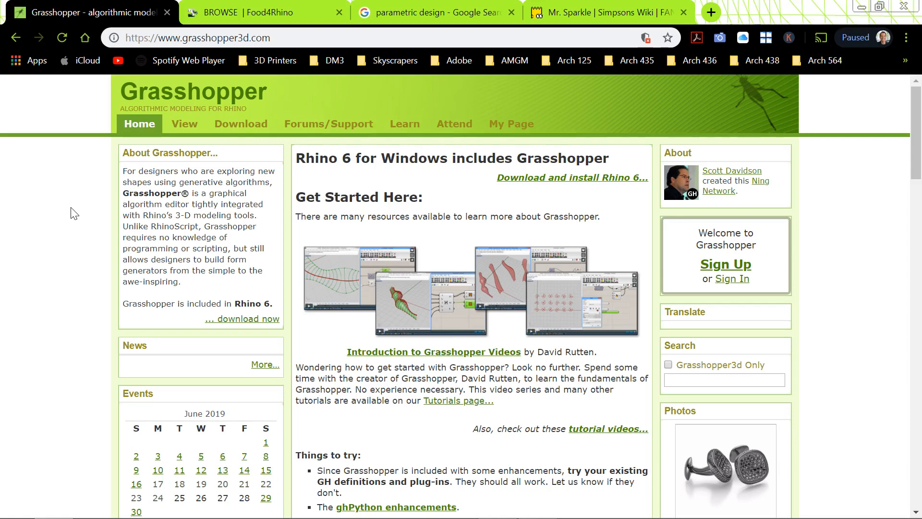
key(alt+Tab)
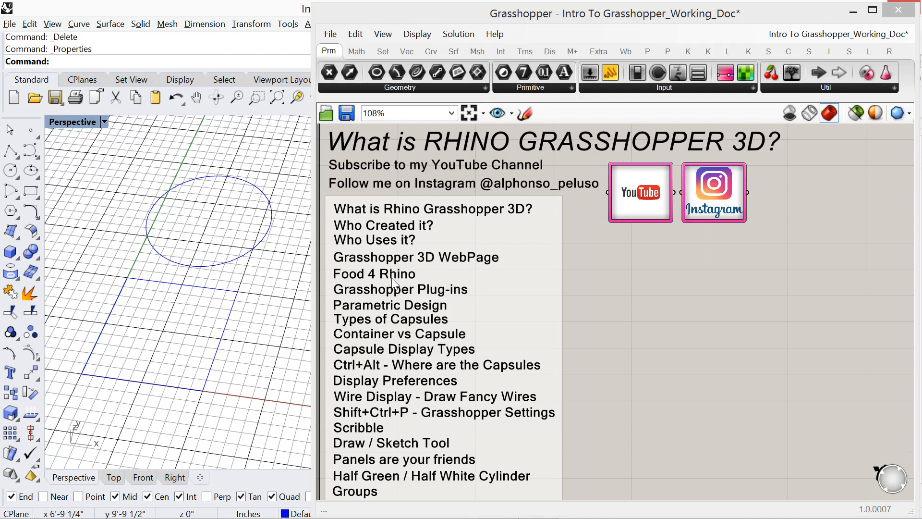
- Switch to Chrome and bring up the Food4Rhino browse page, keeping its listing sorted by Downloads
key(alt+Tab)
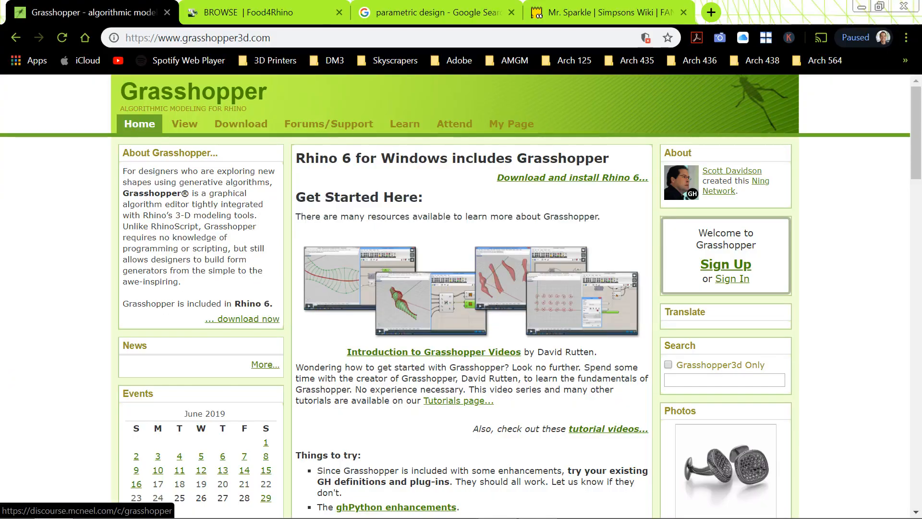
click(312, 13)
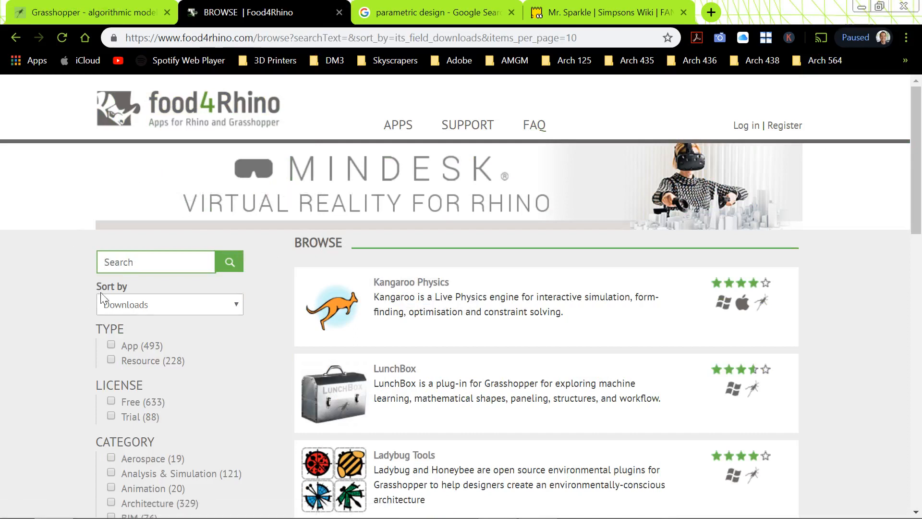
click(172, 305)
click(180, 304)
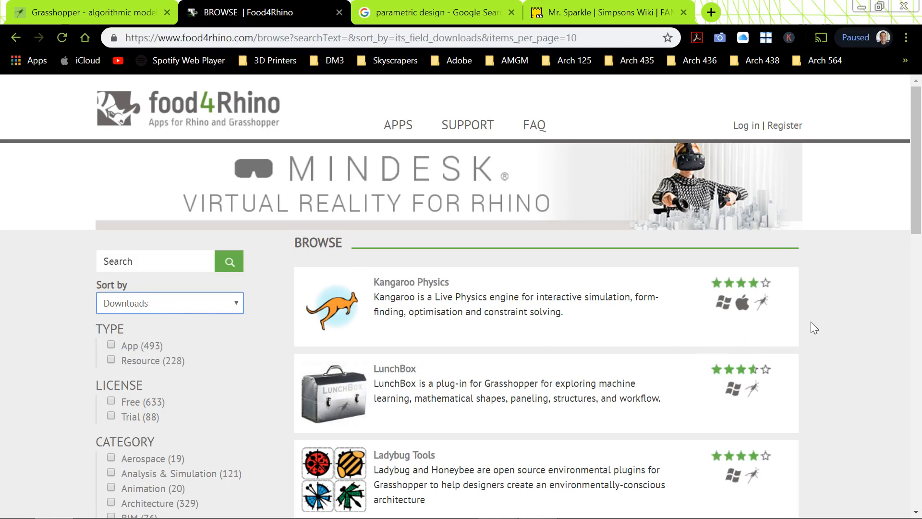
- Look through the most-downloaded plug-ins listed on Food4Rhino, and switch back to Grasshopper
scroll(812, 320, down, 3)
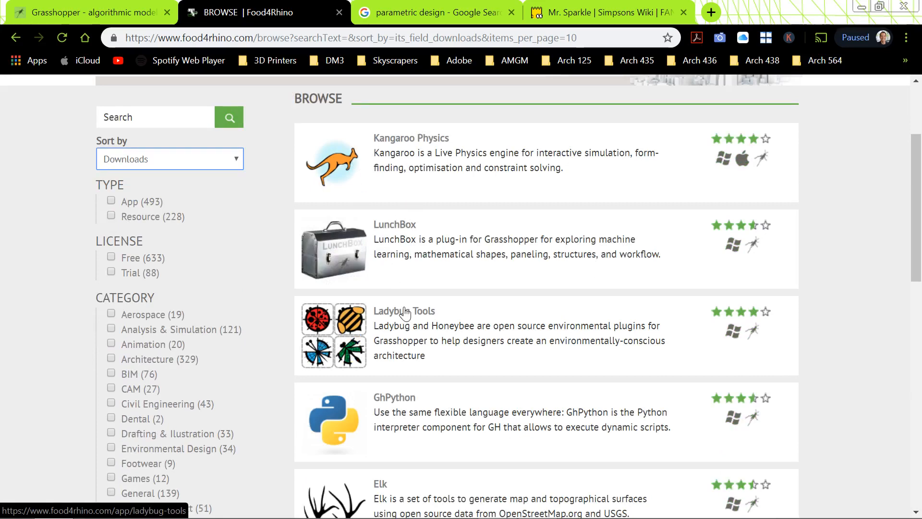
scroll(405, 313, down, 7)
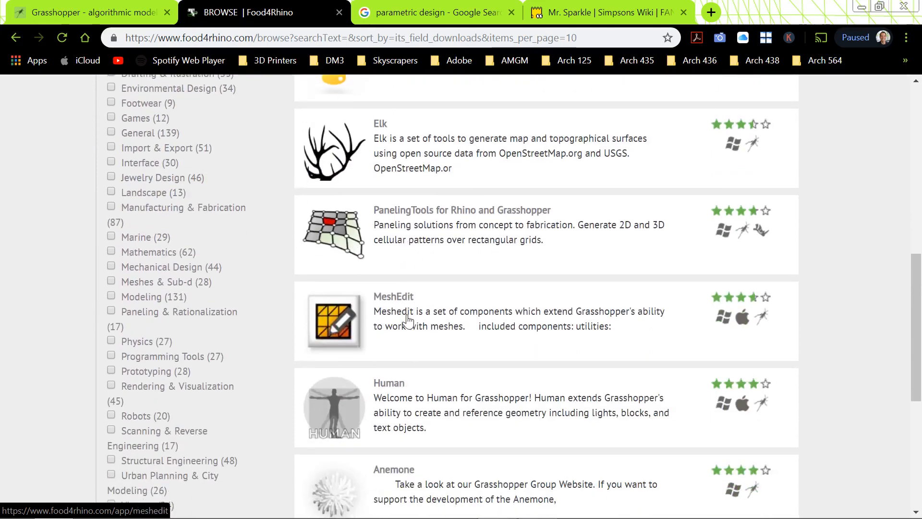
scroll(407, 319, down, 6)
scroll(390, 299, up, 2)
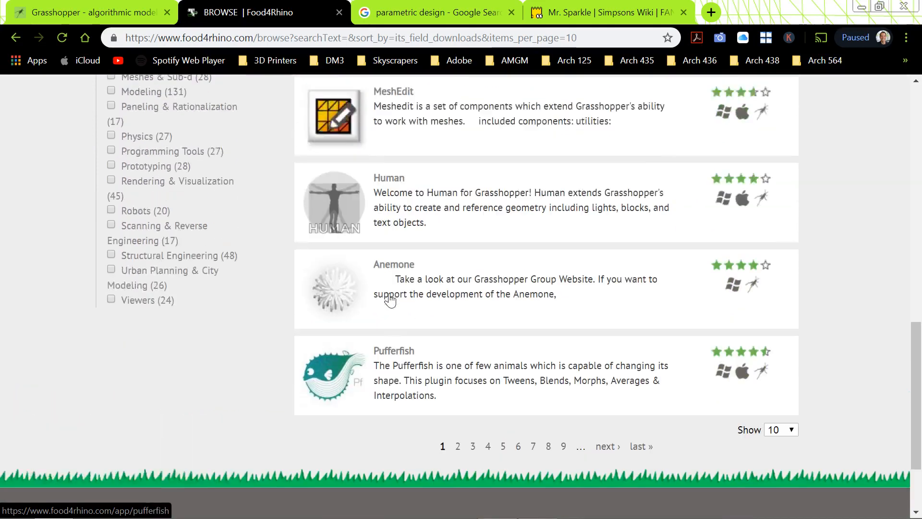
scroll(390, 299, up, 10)
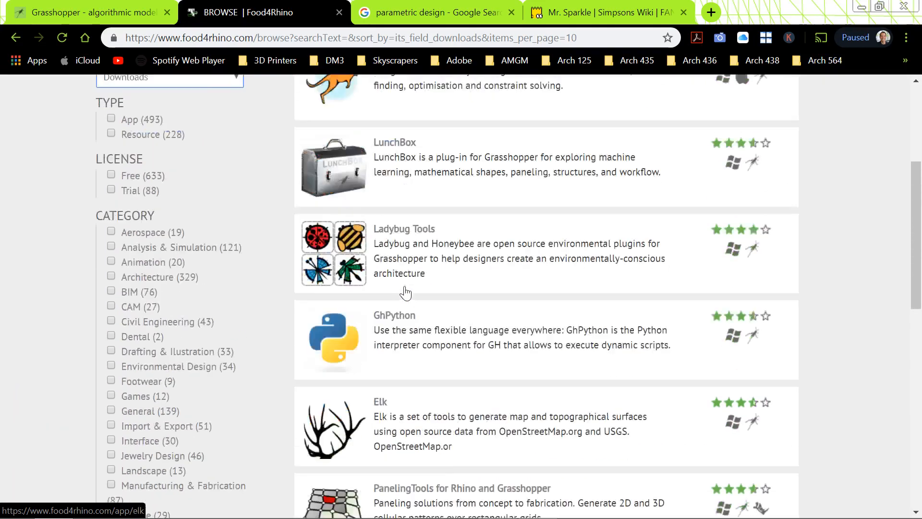
scroll(405, 292, up, 3)
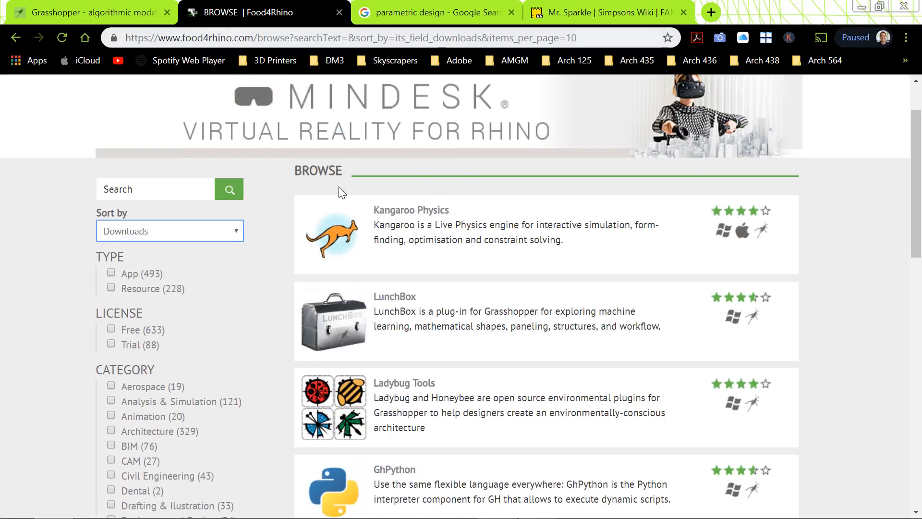
key(alt+Tab)
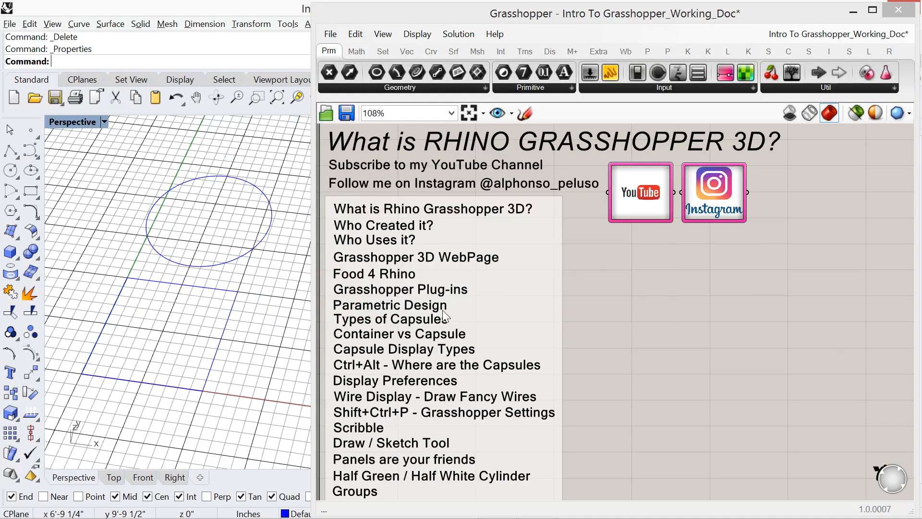
- Switch to Chrome and look through the Google image results for parametric design
key(alt+Tab)
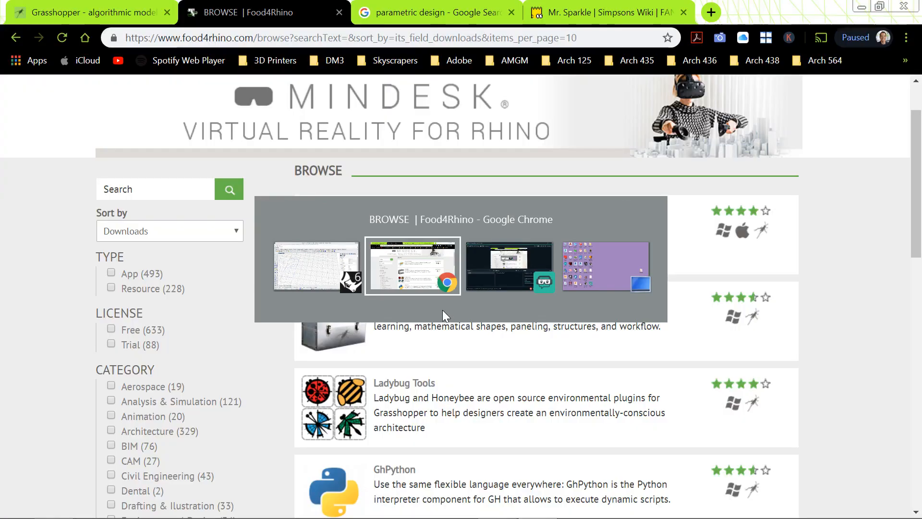
click(420, 10)
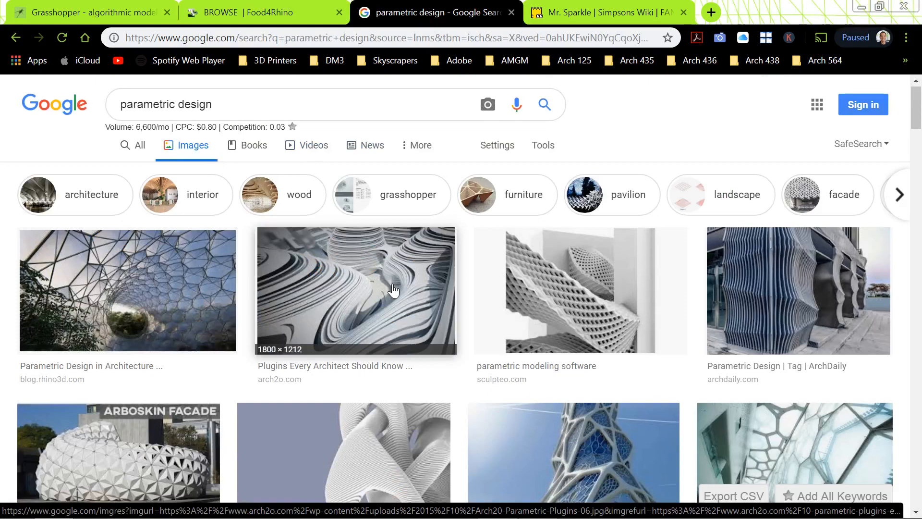
scroll(393, 290, down, 3)
scroll(393, 290, down, 2)
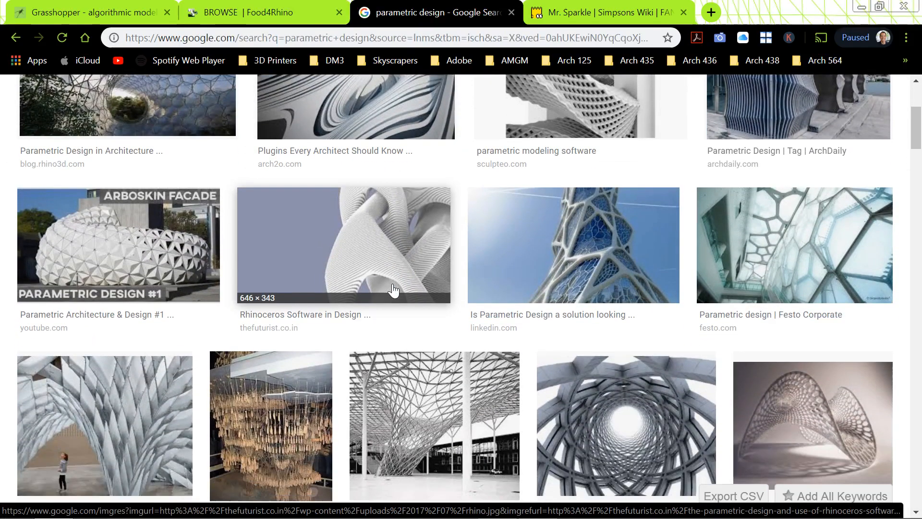
scroll(393, 290, down, 3)
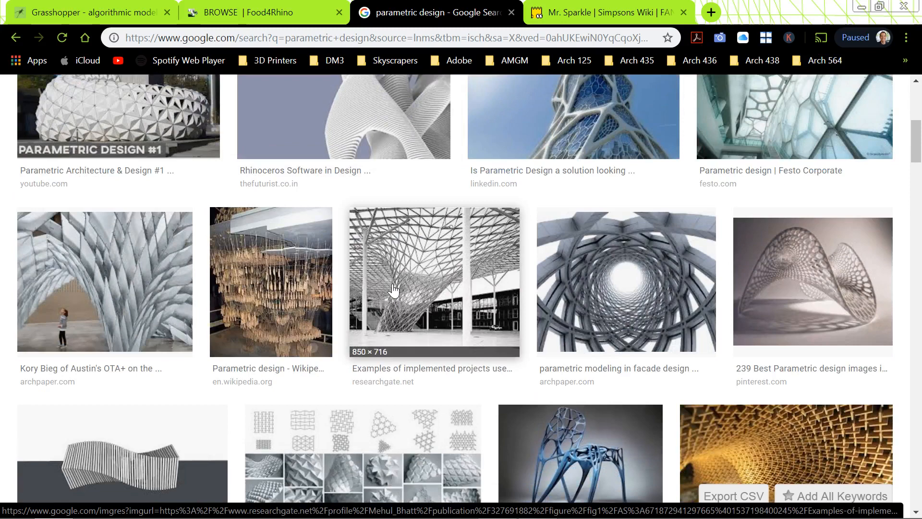
scroll(393, 289, down, 3)
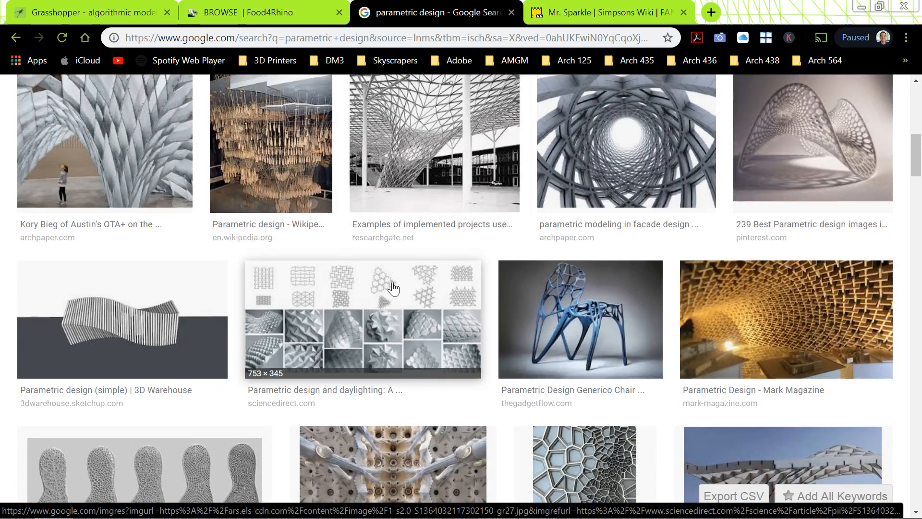
scroll(393, 290, down, 3)
scroll(393, 290, down, 4)
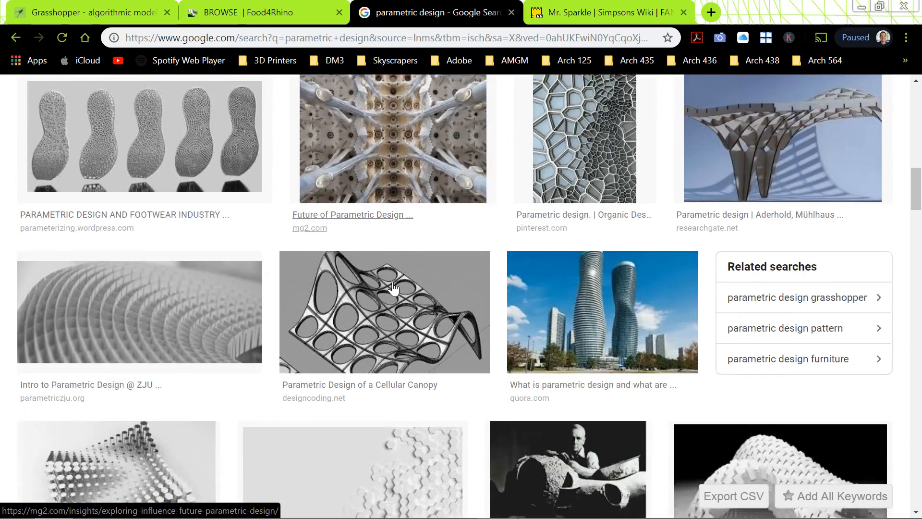
scroll(393, 289, down, 1)
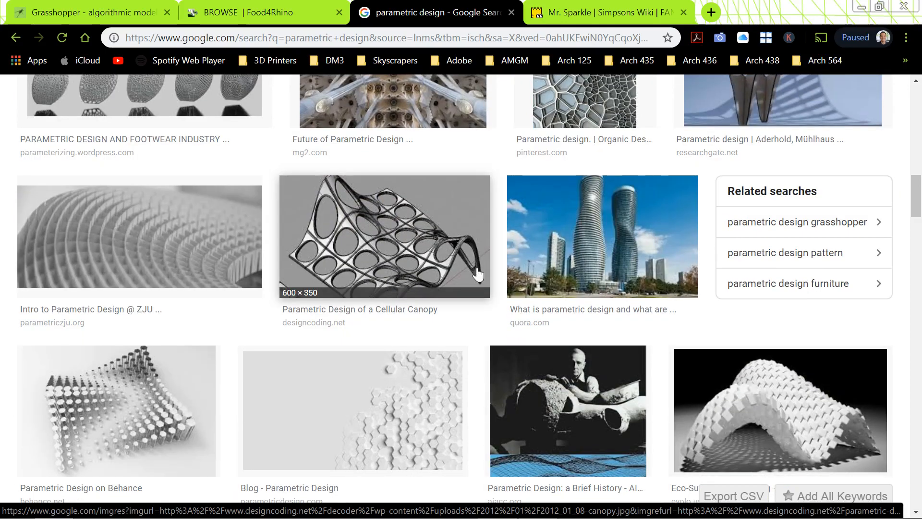
- Enlarge the Quora image of the twisting twin towers, and return to the Grasshopper window
click(606, 255)
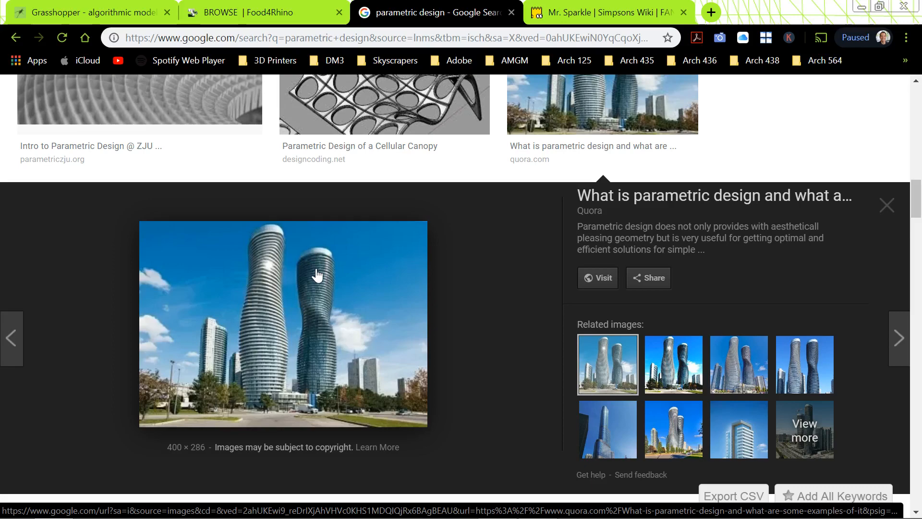
key(alt+Tab)
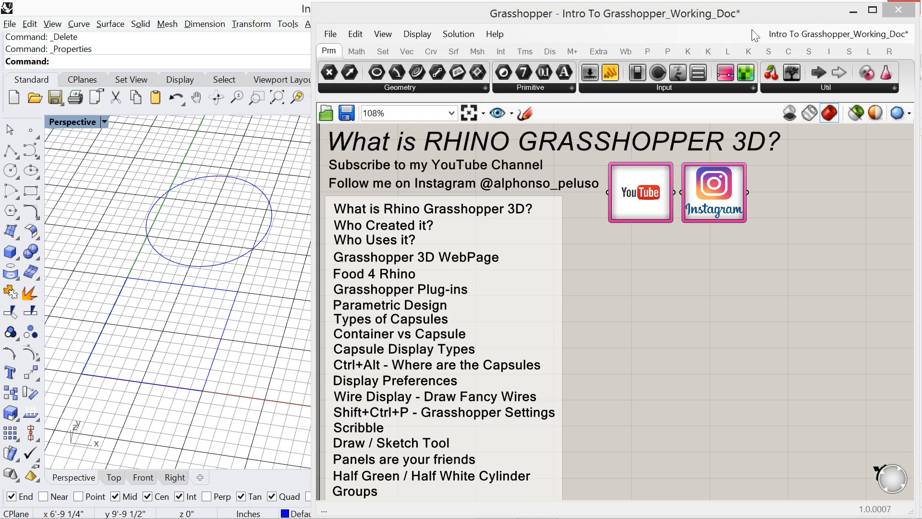
mouse_move(764, 16)
mouse_down()
mouse_move(753, 16)
mouse_move(765, 26)
mouse_move(584, 66)
mouse_move(773, 14)
mouse_up()
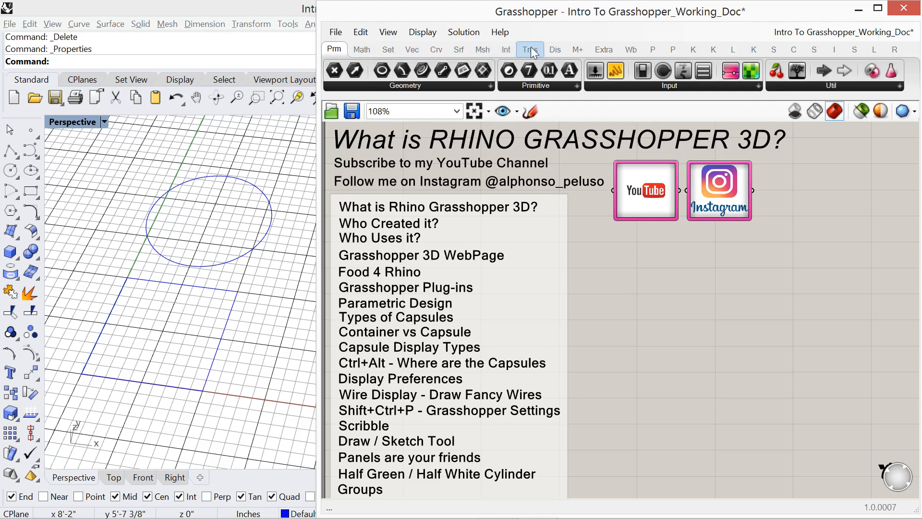
- Look through the Set, Vector, Curve, Surface, Mesh, Intersect, Transform and Display component categories, and return to Params
mouse_move(558, 48)
click(384, 51)
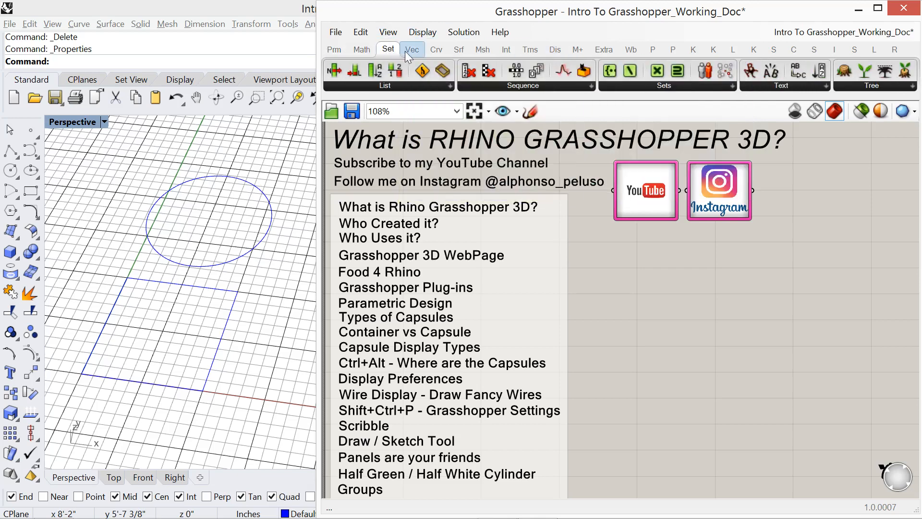
click(410, 50)
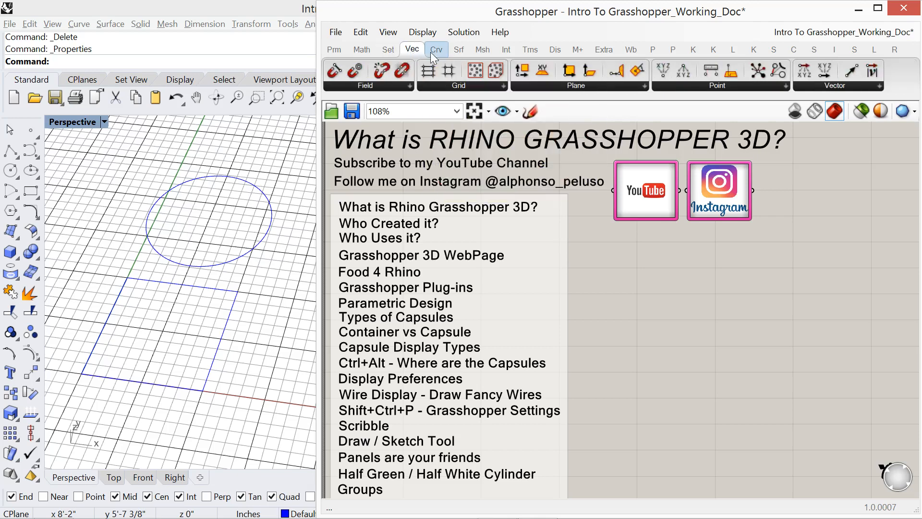
click(435, 50)
click(461, 53)
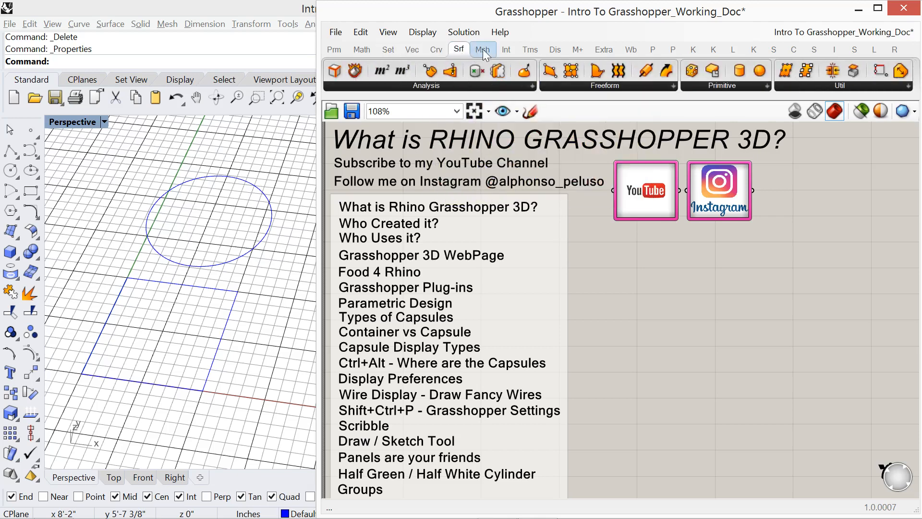
click(483, 49)
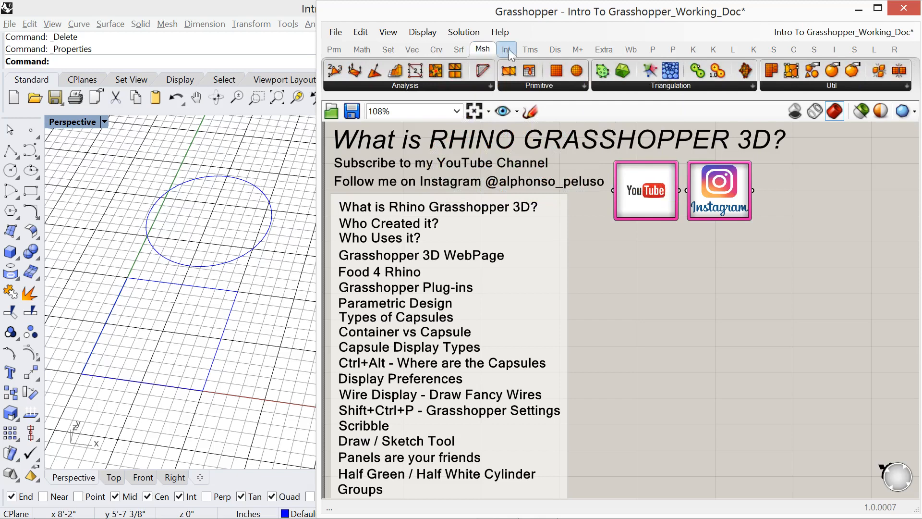
click(506, 51)
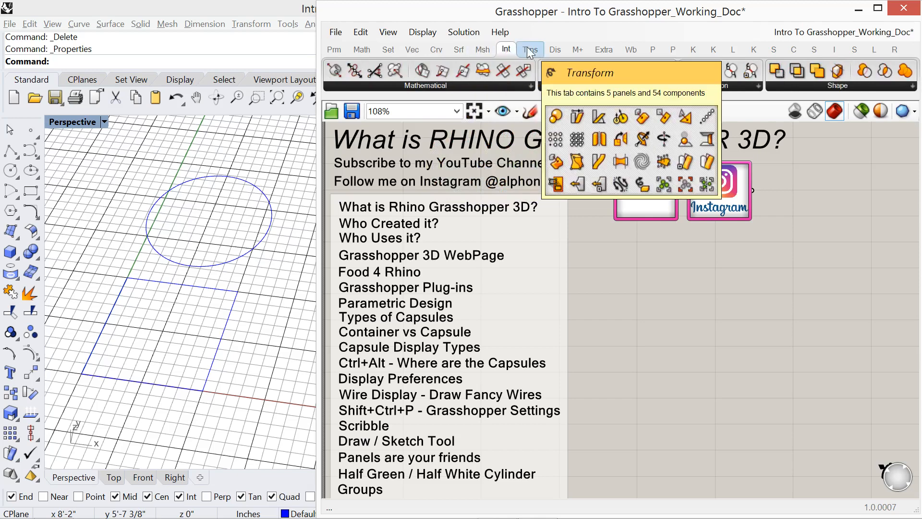
click(530, 52)
click(554, 48)
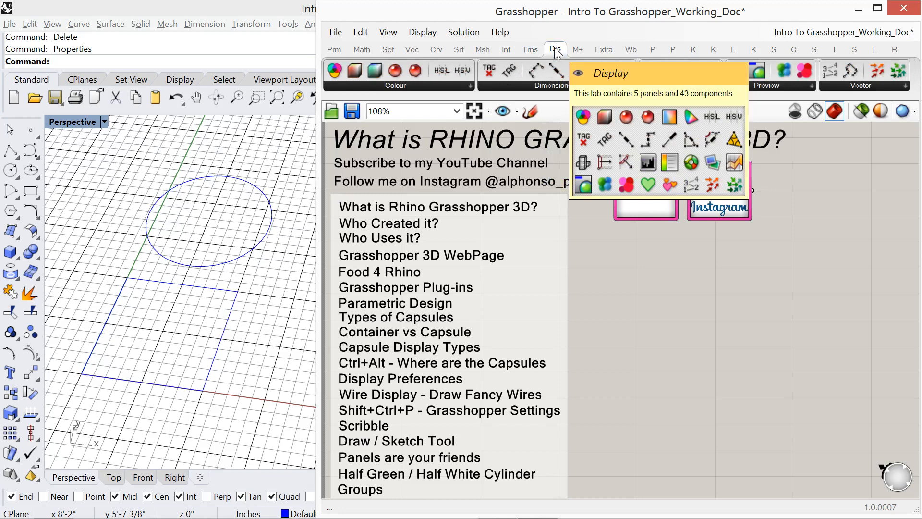
click(330, 51)
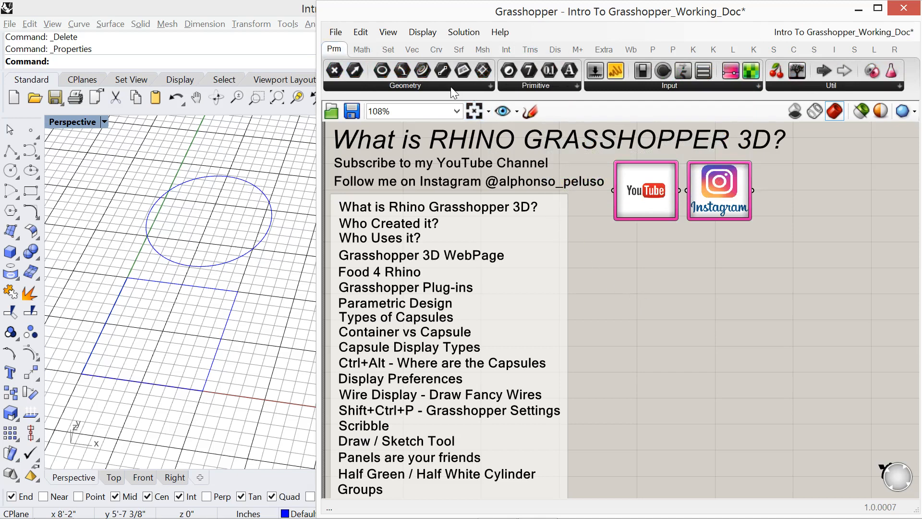
mouse_move(338, 49)
- Place a Geometry parameter on the empty canvas area below the YouTube image
click(490, 86)
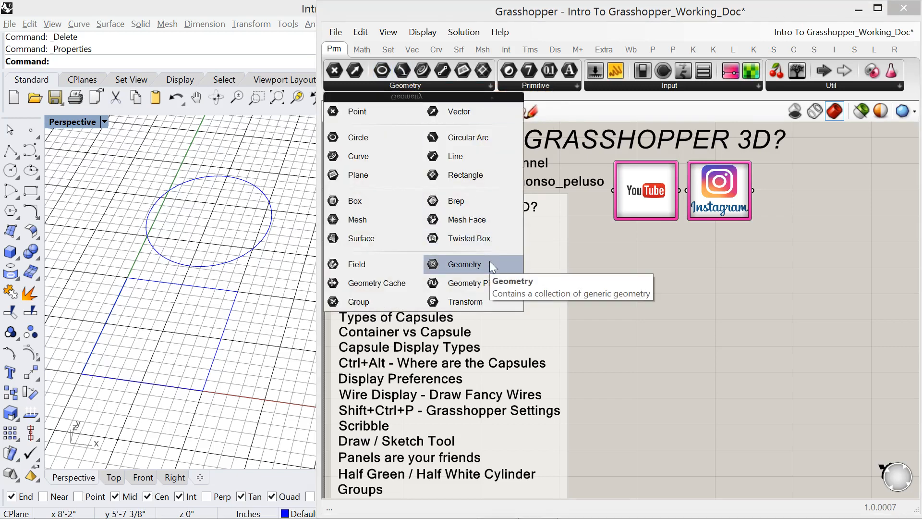
drag(489, 262, 648, 289)
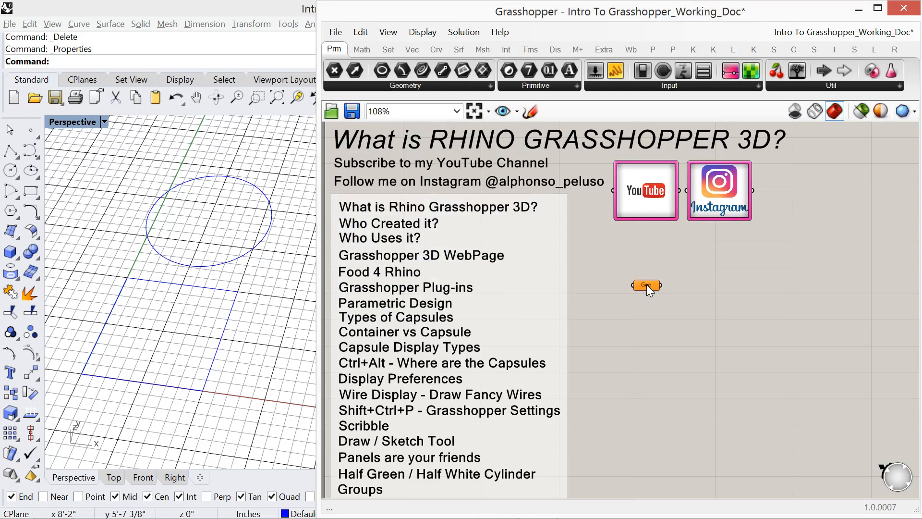
click(648, 287)
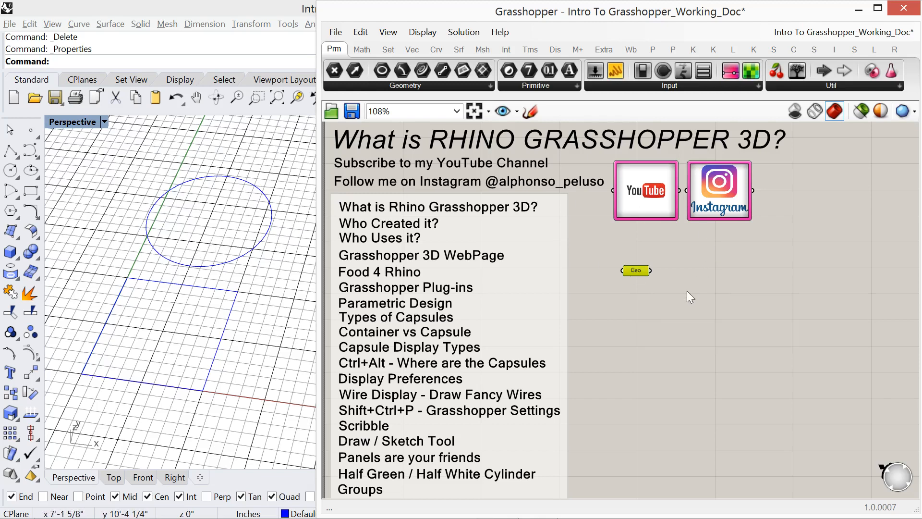
- Set the blue rectangle in the Rhino Perspective viewport as the single referenced geometry of the Geo parameter
right_click(639, 272)
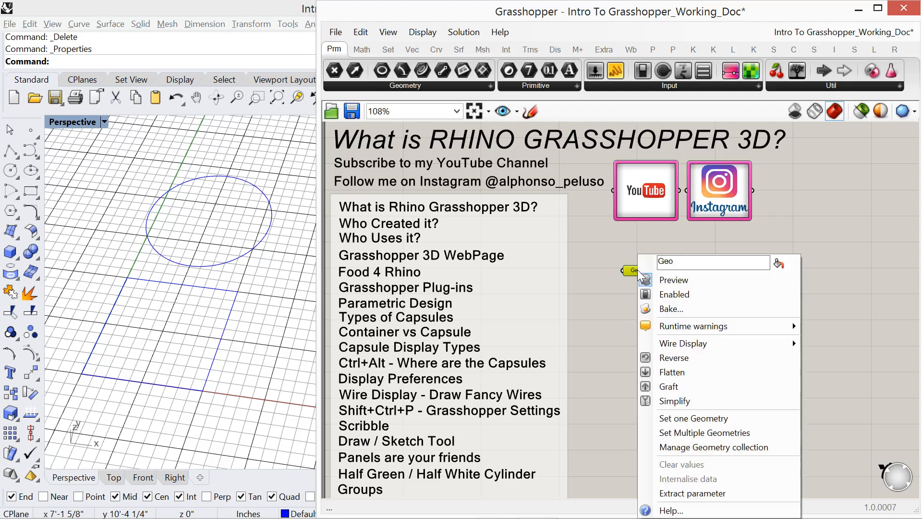
click(690, 417)
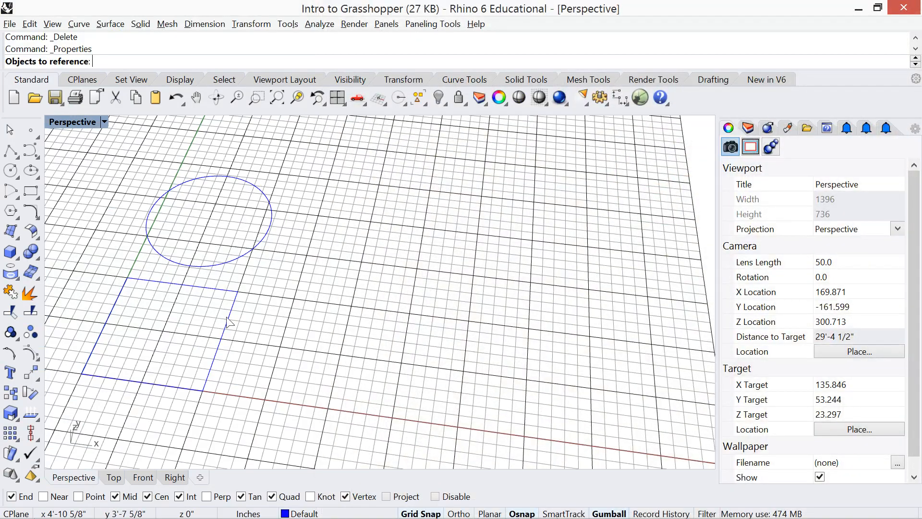
click(228, 319)
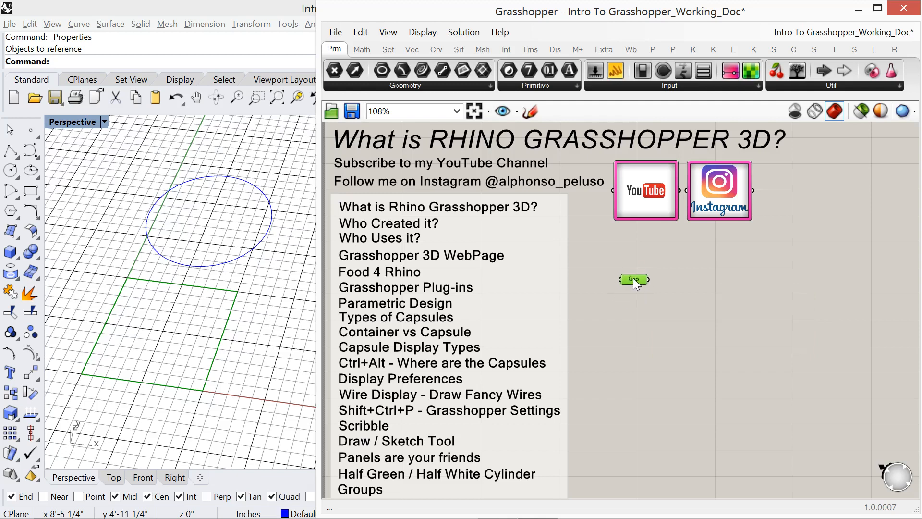
- Deselect the Geo container and move it slightly closer to the YouTube image
click(629, 299)
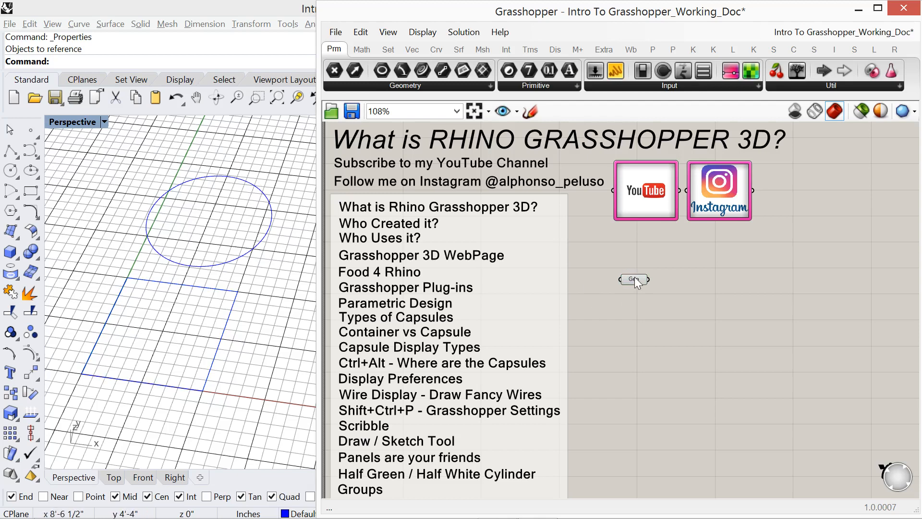
drag(635, 278, 637, 286)
mouse_move(637, 267)
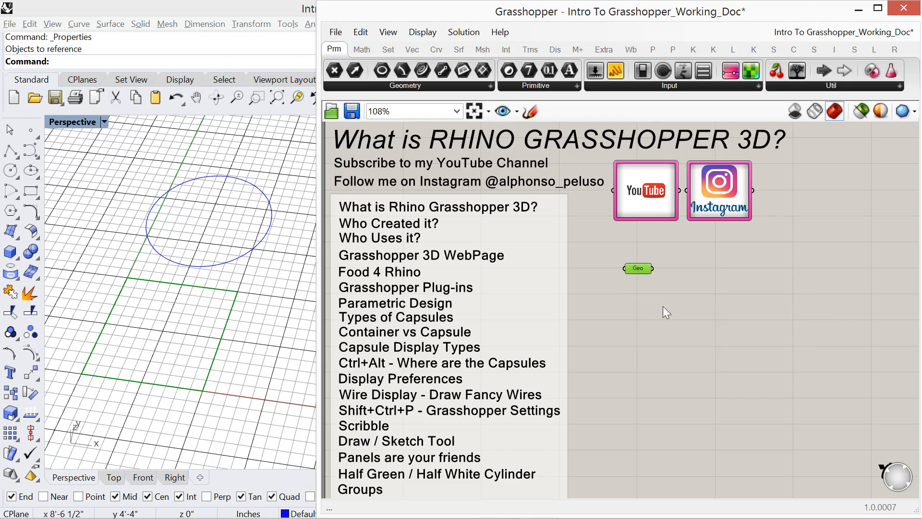
- Find the Line component by searching the canvas for "line" and place it to the lower right of the Geo container
double_click(713, 310)
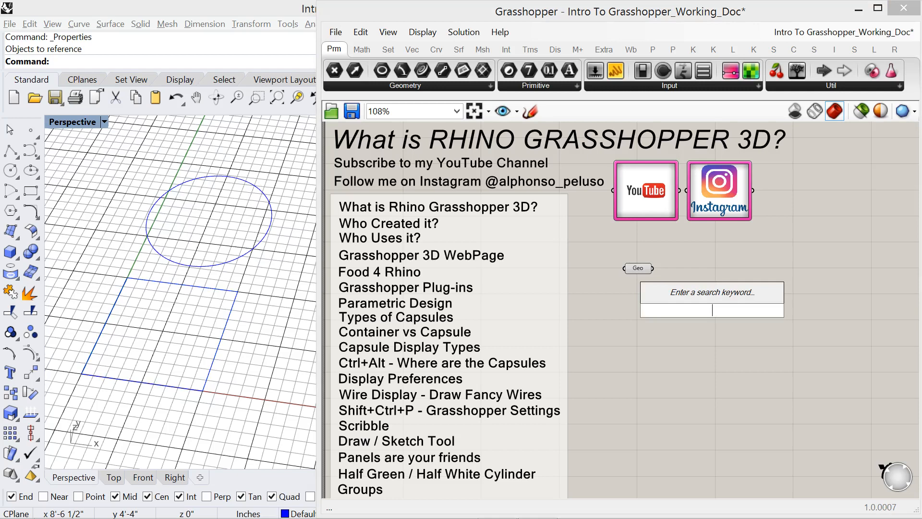
text(line)
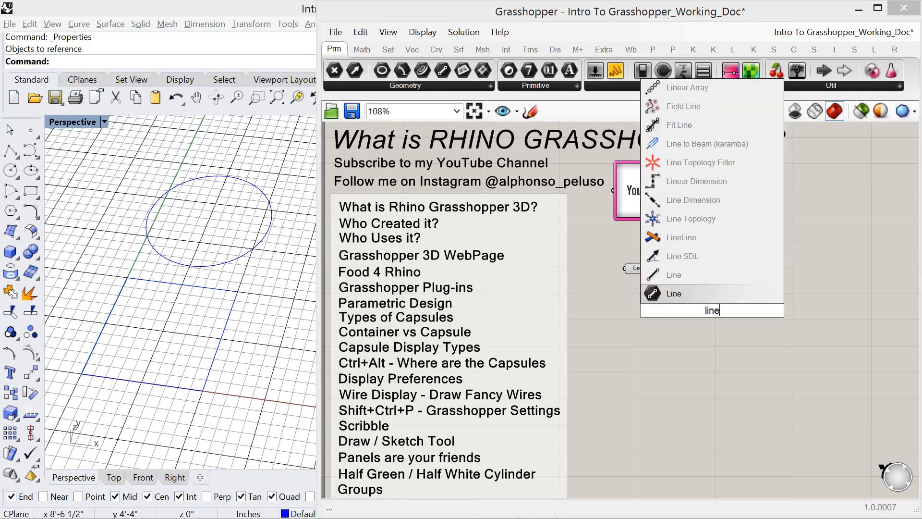
click(657, 273)
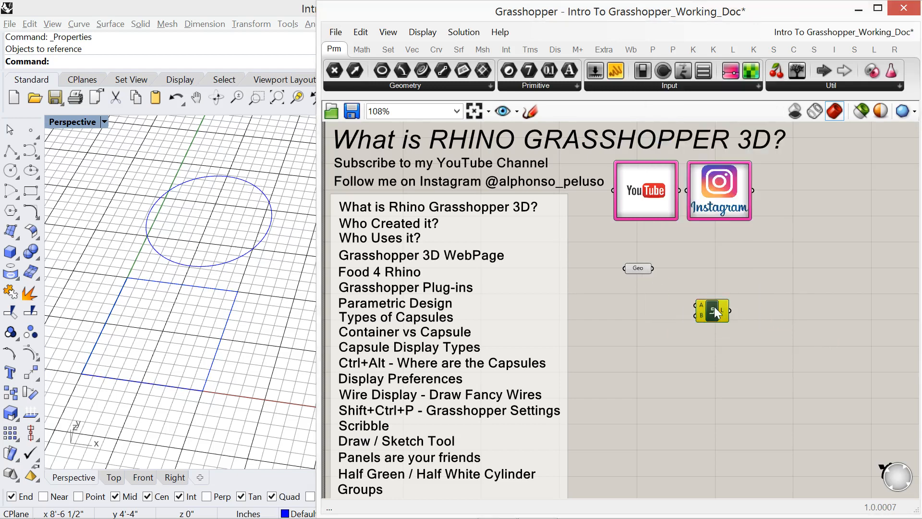
drag(715, 307, 718, 288)
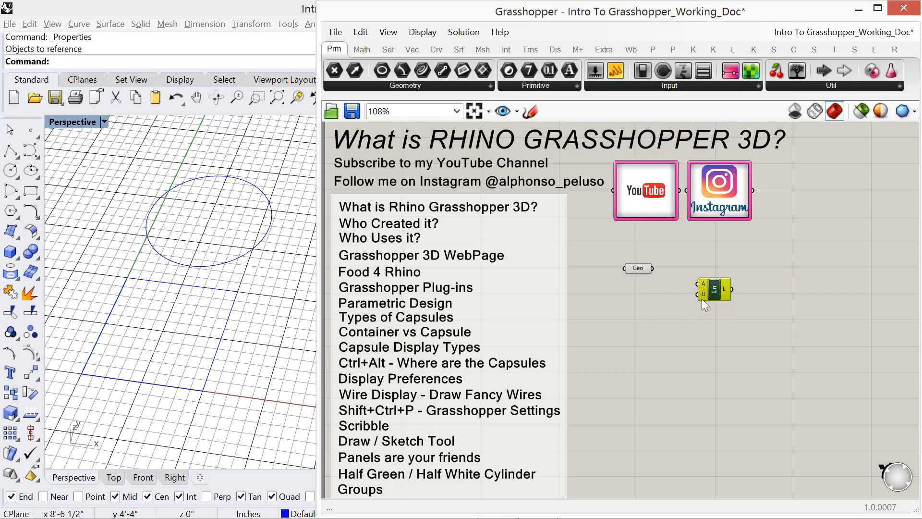
- Turn on Draw Full Names so the Line component shows full names instead of abbreviations
scroll(708, 288, up, 6)
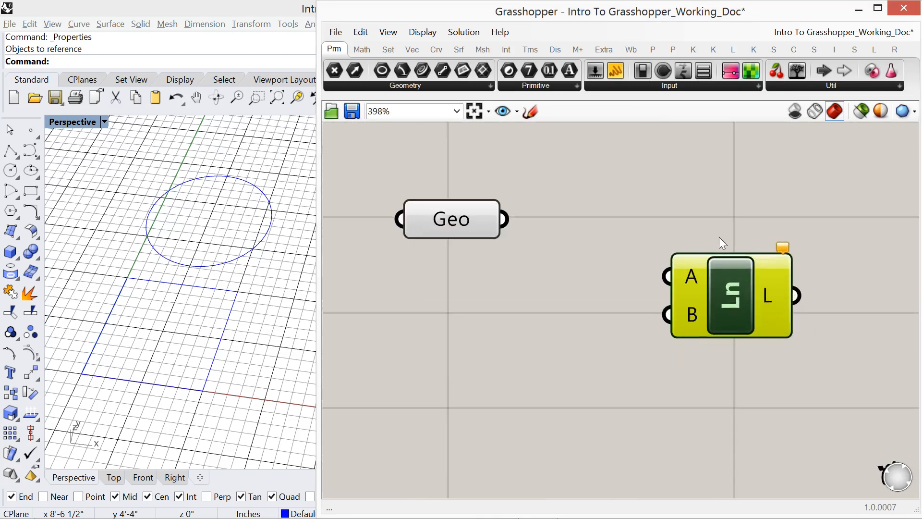
right_drag(717, 229, 651, 240)
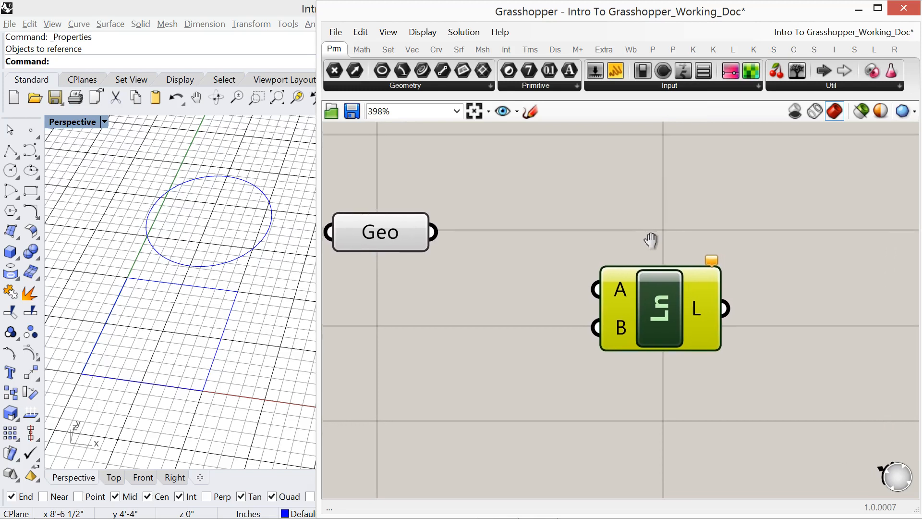
scroll(697, 307, up, 3)
right_drag(799, 312, 769, 284)
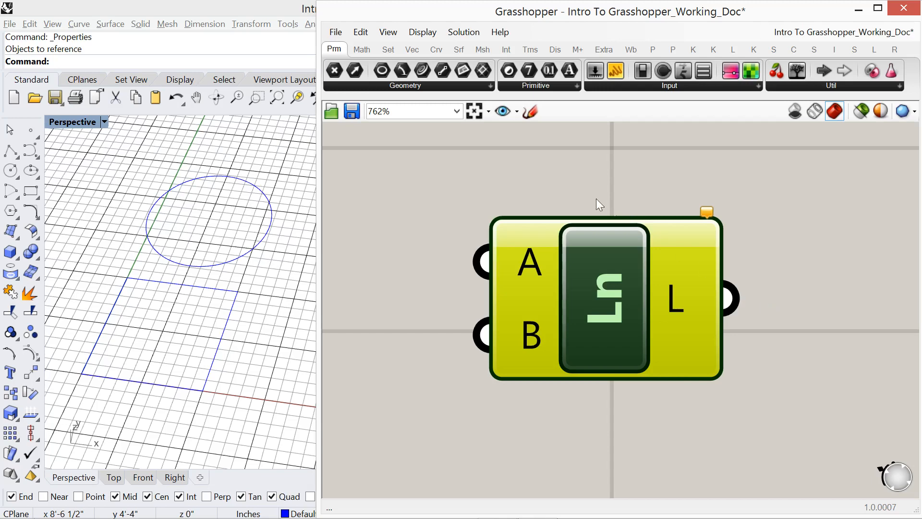
click(419, 32)
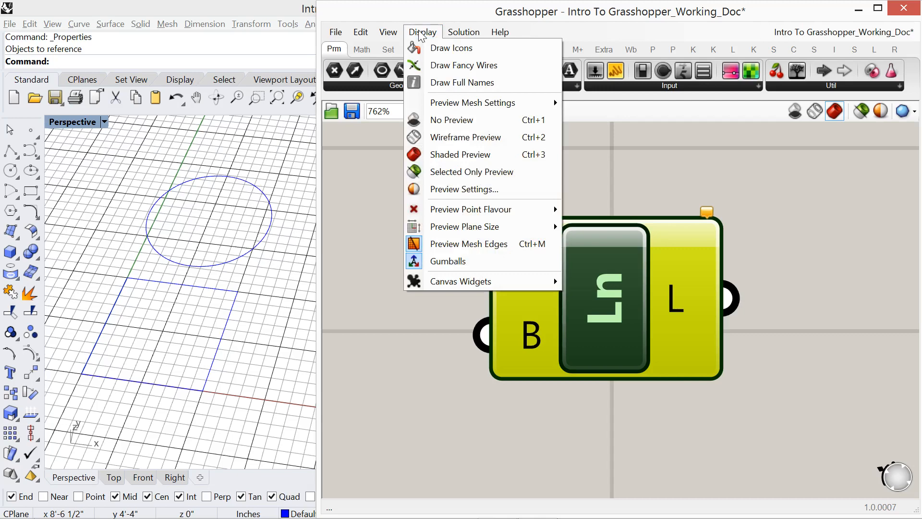
click(451, 83)
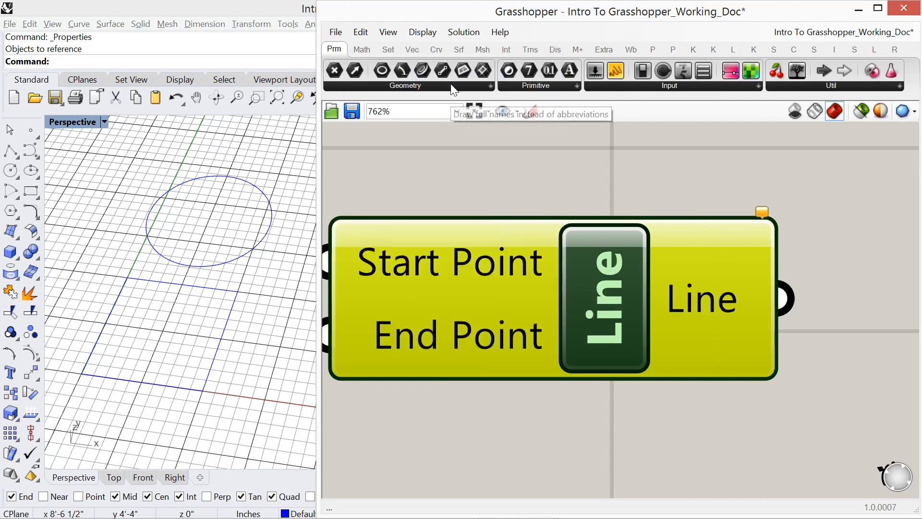
mouse_move(507, 262)
mouse_down()
mouse_move(509, 272)
mouse_move(584, 287)
mouse_up()
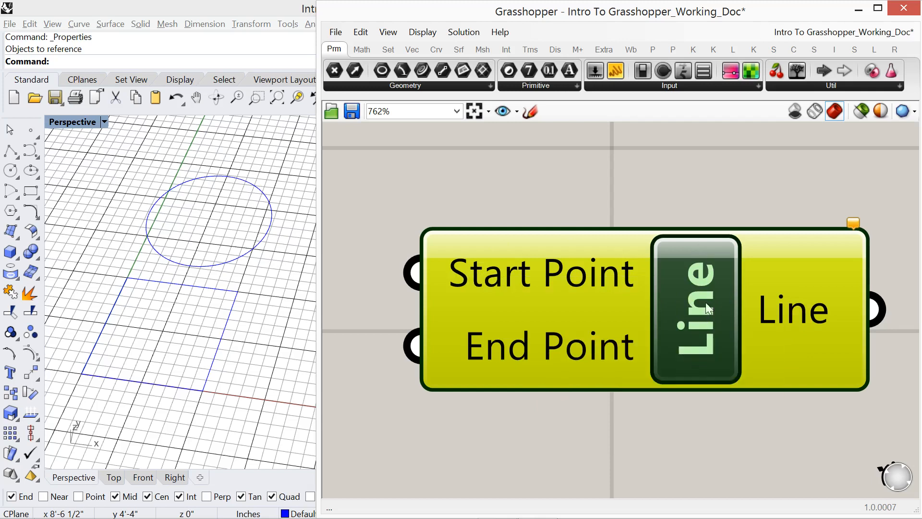
right_drag(698, 330, 696, 304)
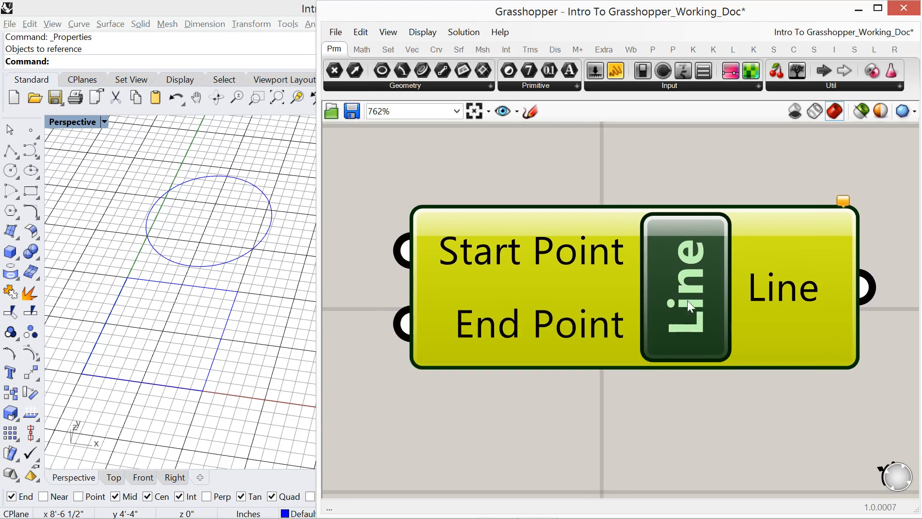
- Find Construct Point by searching for "xyz" and place it to the left of the Line component
scroll(642, 283, down, 3)
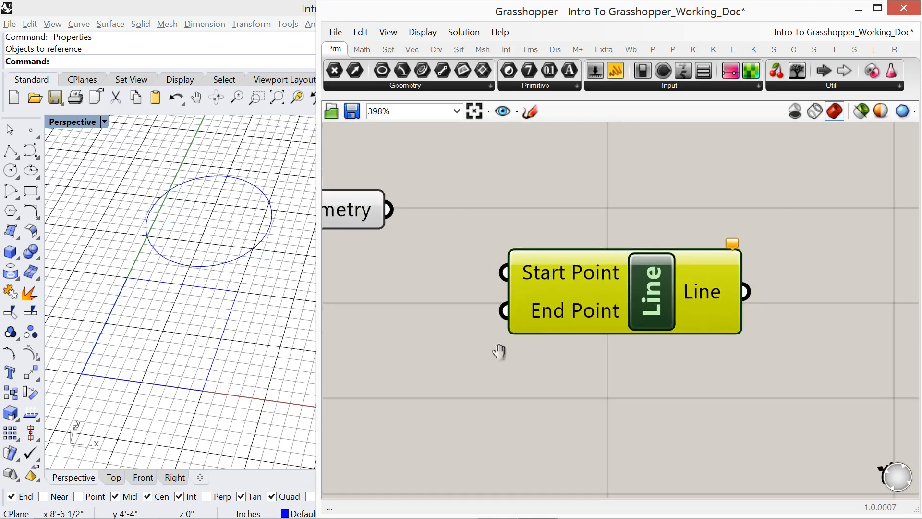
right_drag(498, 352, 596, 314)
drag(688, 310, 689, 316)
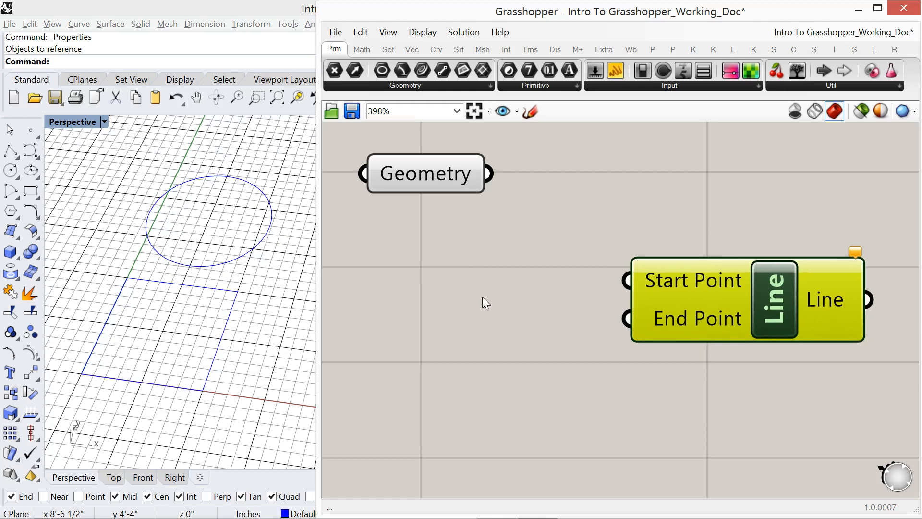
double_click(463, 283)
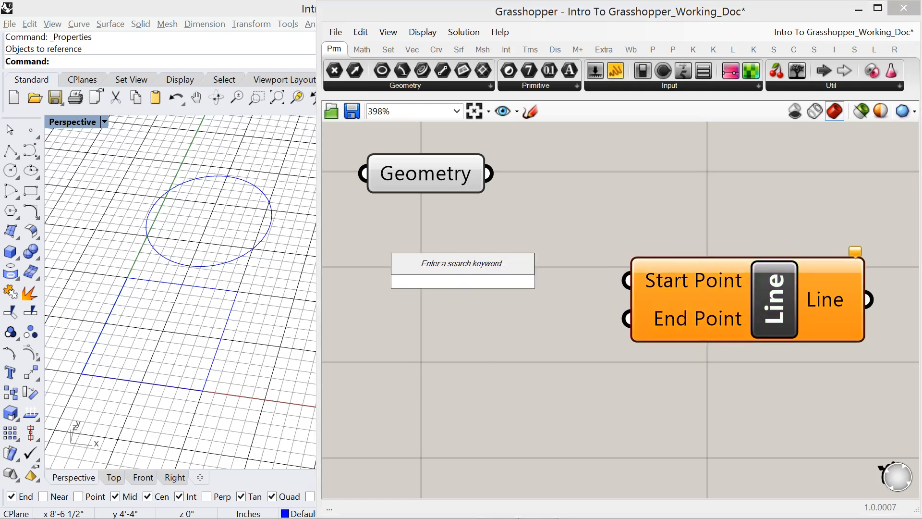
text(xyz)
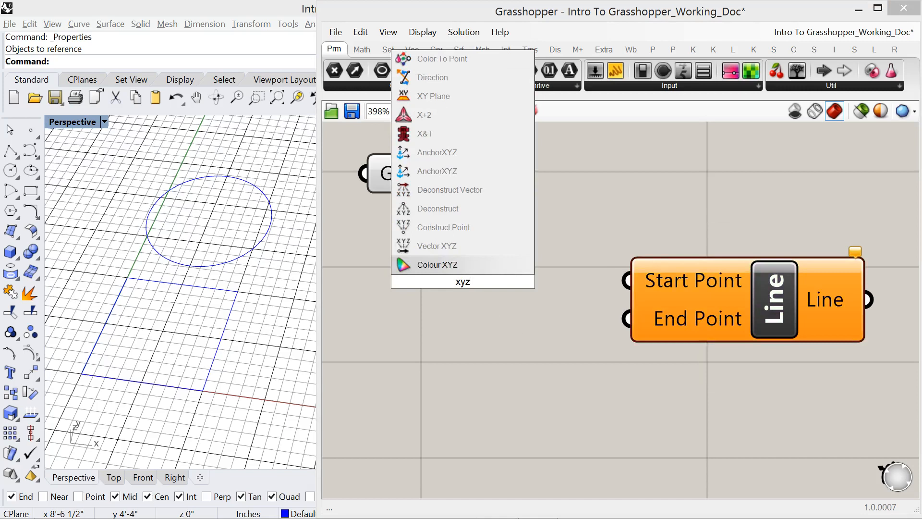
click(468, 227)
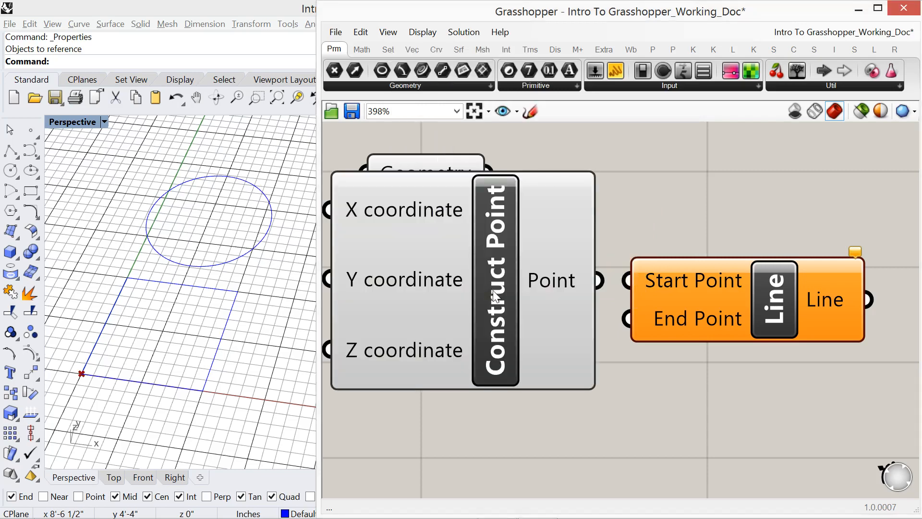
- Space Construct Point and Line apart, and connect the Point output to the Line's Start Point input
drag(487, 286, 494, 333)
scroll(662, 326, down, 4)
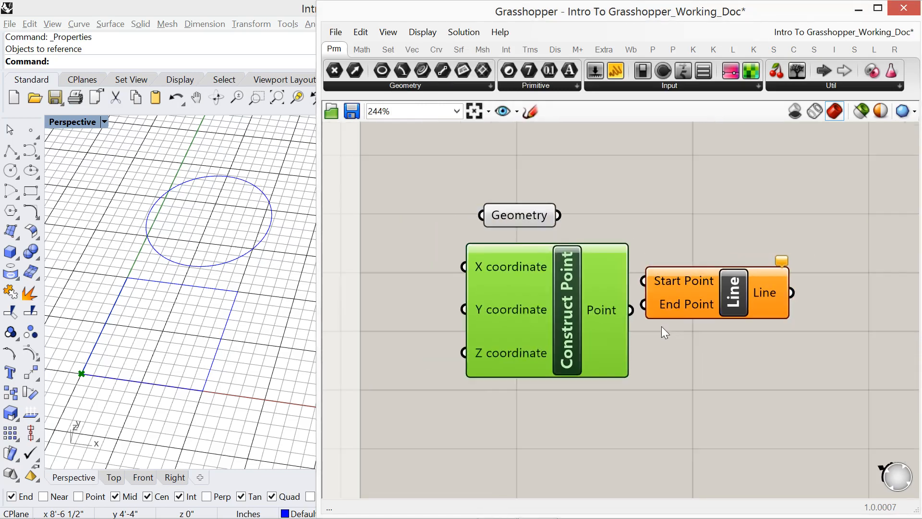
drag(695, 298, 750, 333)
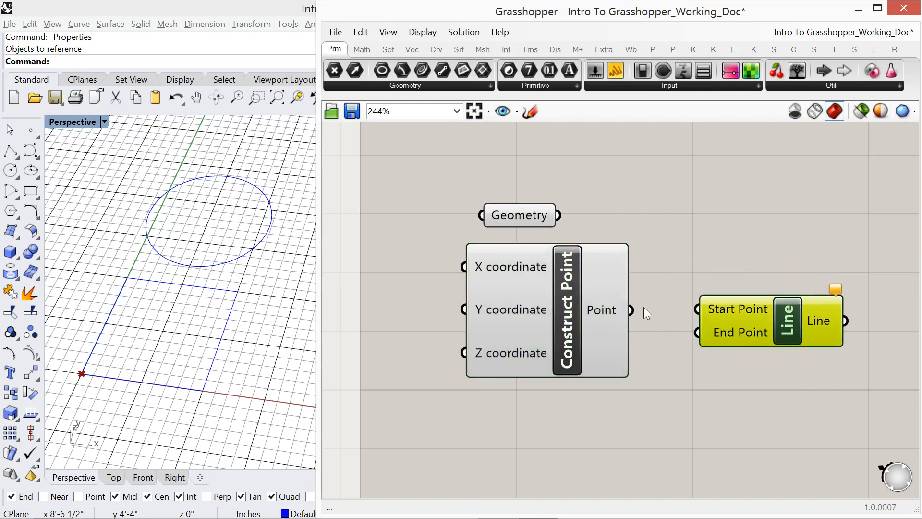
drag(630, 310, 749, 327)
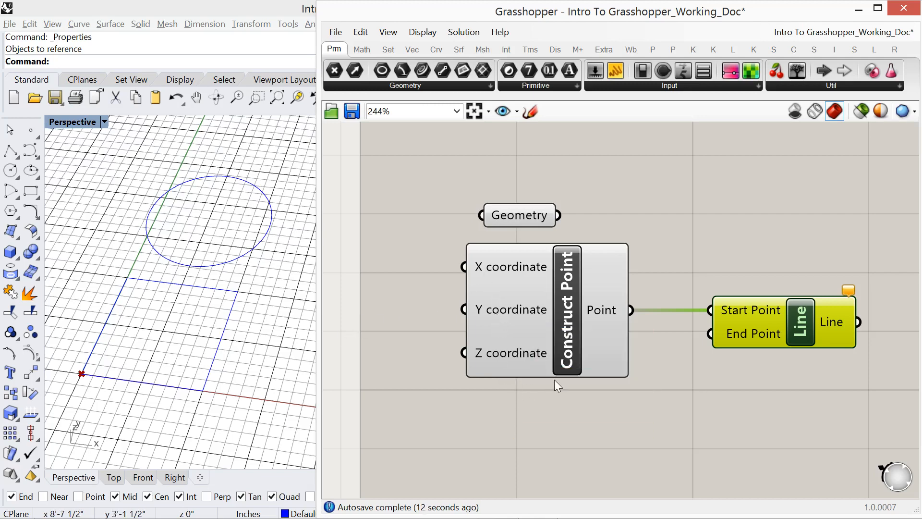
- Duplicate the Construct Point component below the original and connect the copy's Point output to the Line's End Point
right_drag(547, 393, 541, 330)
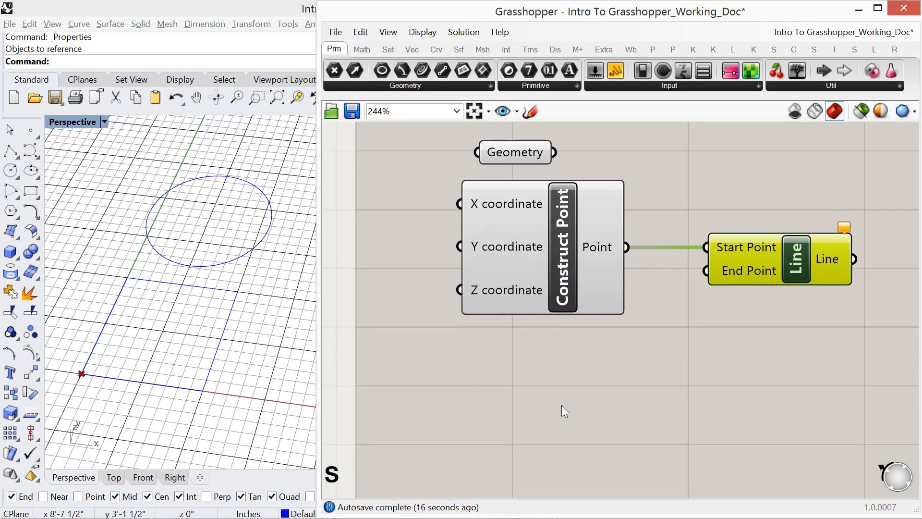
click(550, 286)
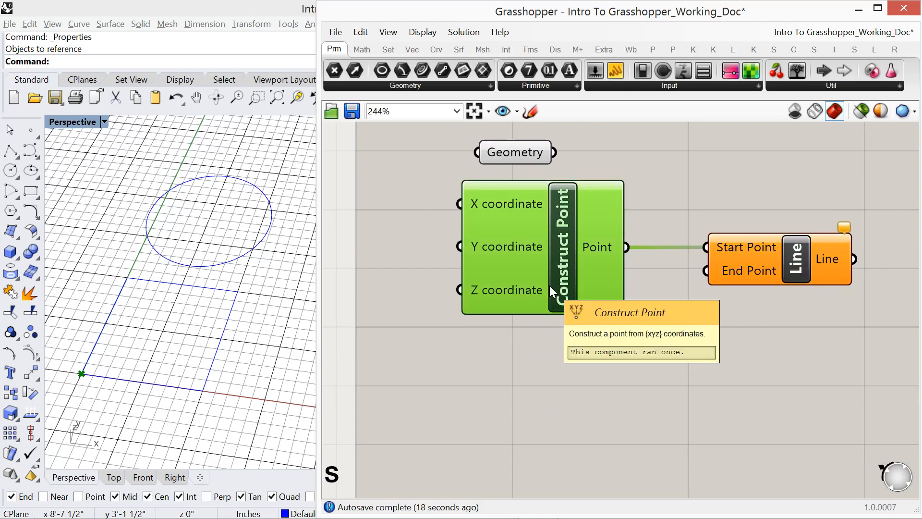
alt+drag(549, 285, 549, 435)
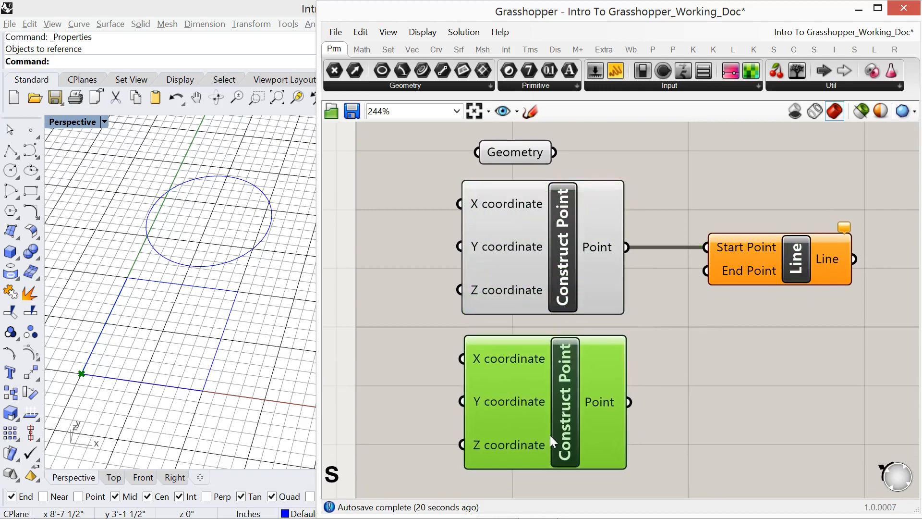
drag(633, 404, 706, 294)
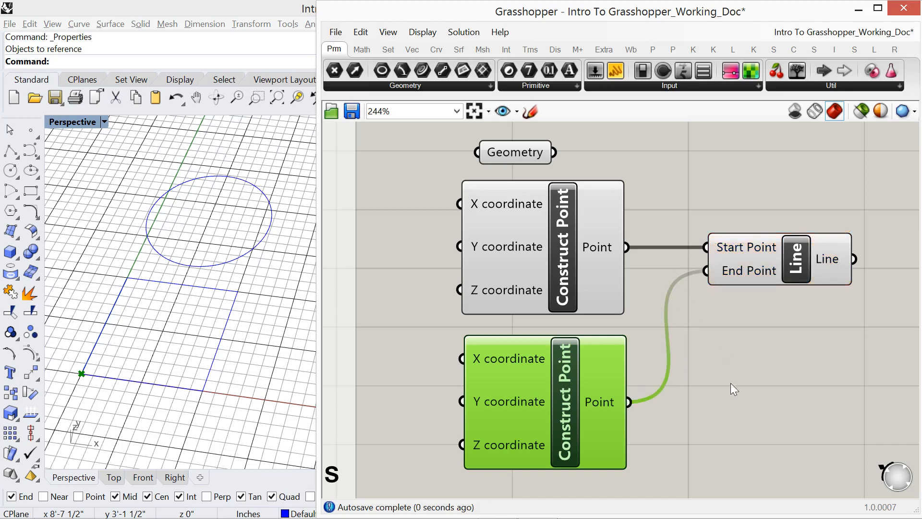
- Shift both Construct Points and the Line right, and feed a new Number Slider of 50 into the lower point's X coordinate
mouse_move(642, 395)
right_down()
mouse_move(705, 343)
mouse_move(633, 381)
right_up()
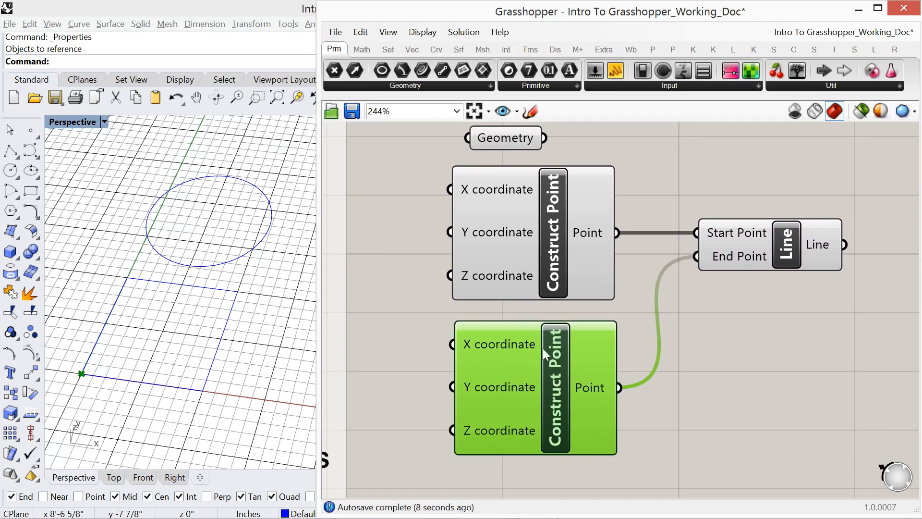
drag(768, 412, 710, 269)
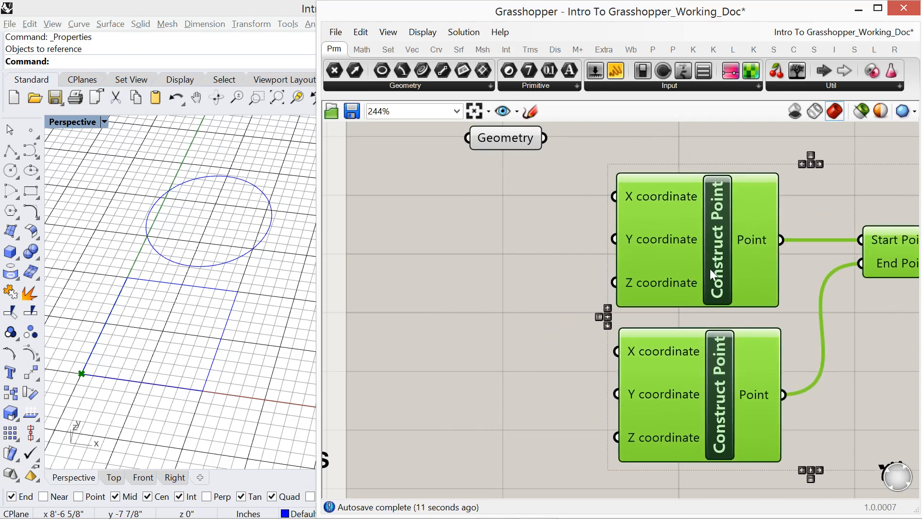
double_click(433, 354)
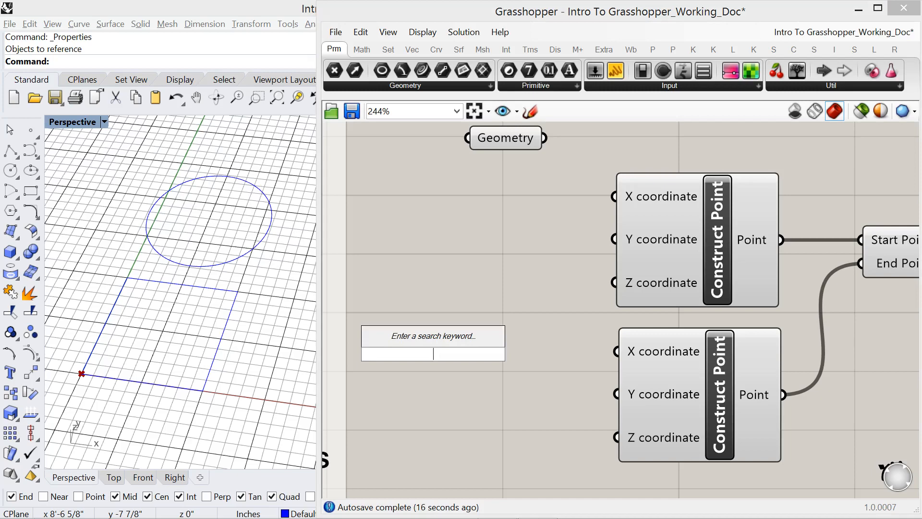
text(50)
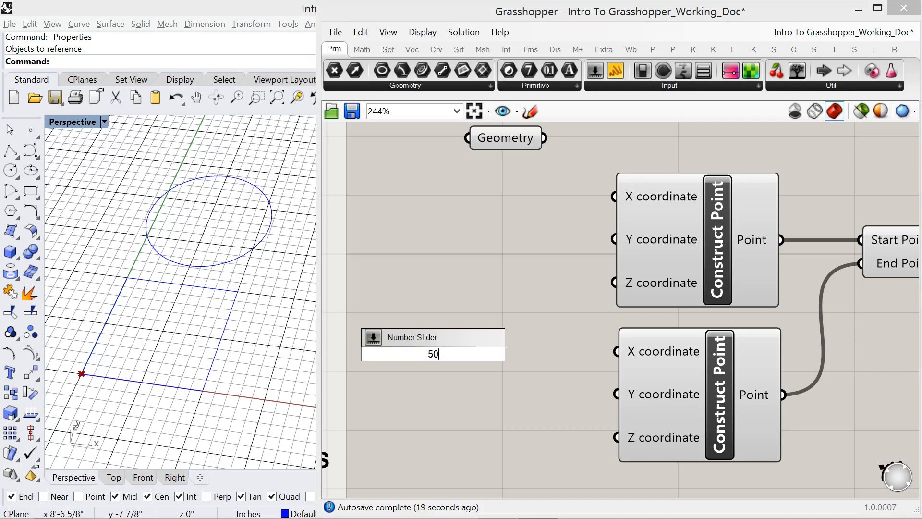
key(Return)
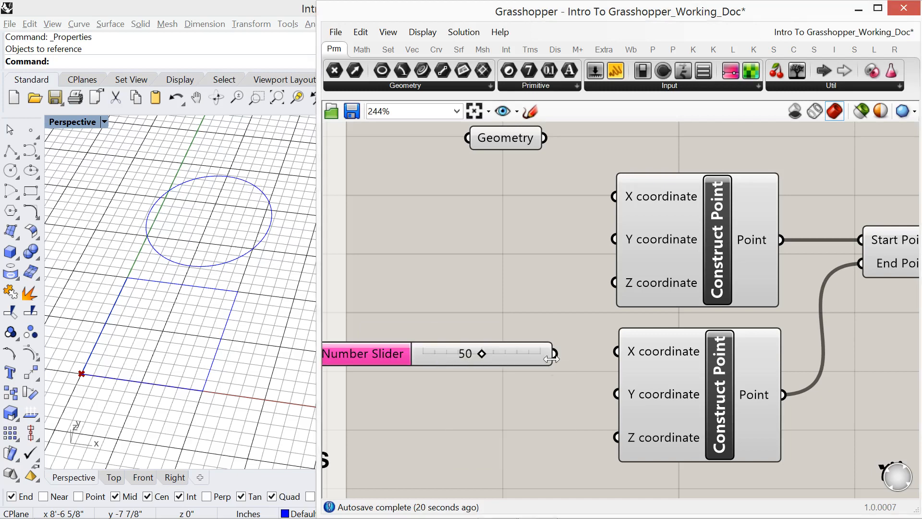
drag(551, 359, 603, 358)
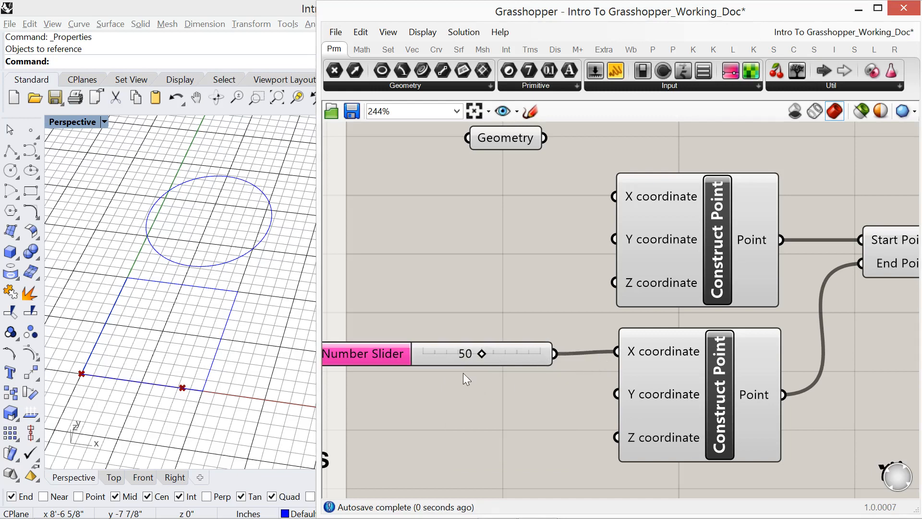
- Move the Number Slider level with the lower Construct Point's X coordinate input and set its value to 97
drag(448, 359, 487, 356)
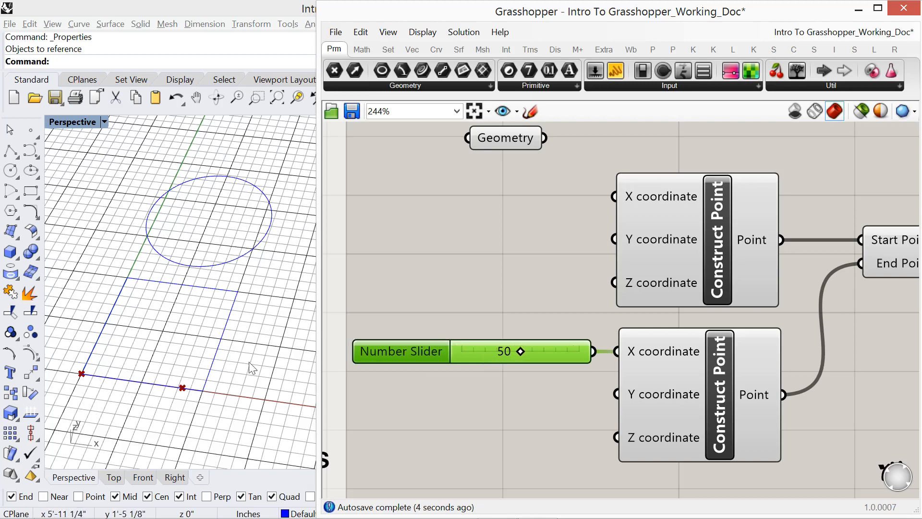
drag(521, 353, 583, 350)
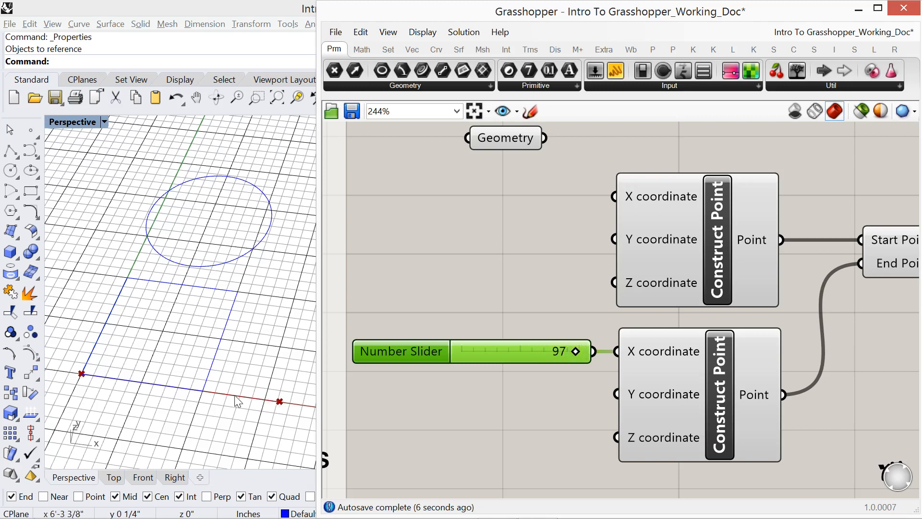
right_drag(526, 408, 494, 383)
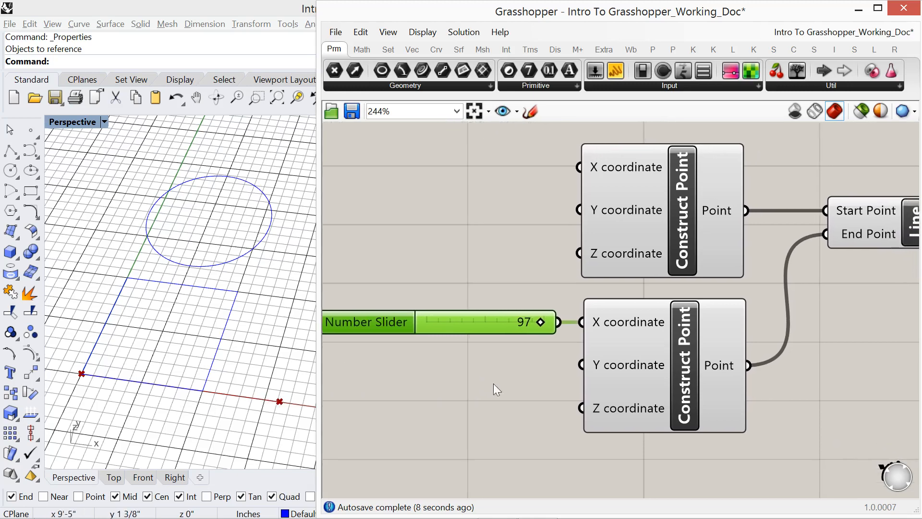
scroll(483, 393, down, 3)
right_drag(670, 364, 688, 379)
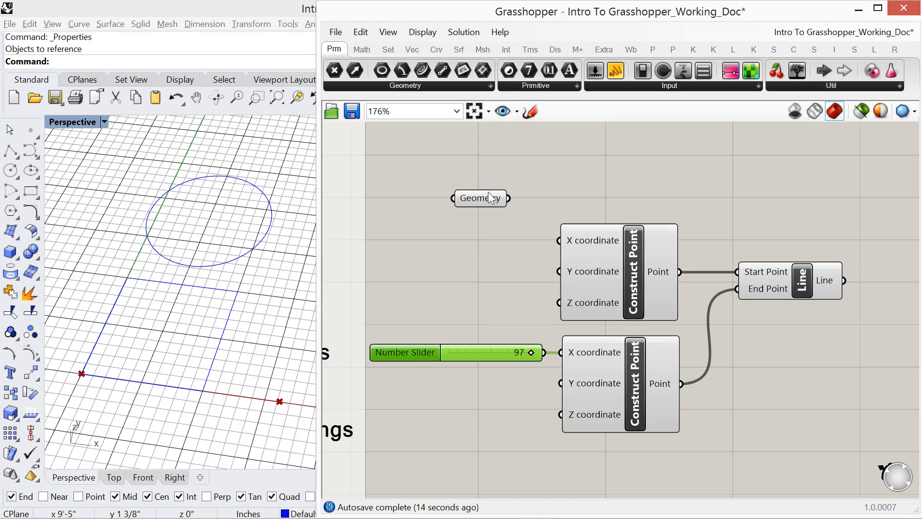
- Move the Geometry container farther up and away from the Construct Point components
drag(483, 198, 480, 179)
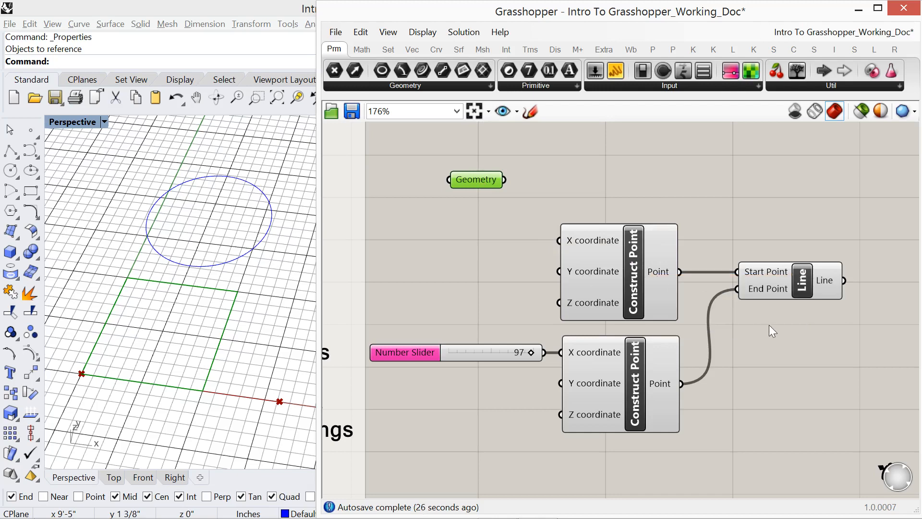
right_drag(768, 325, 745, 321)
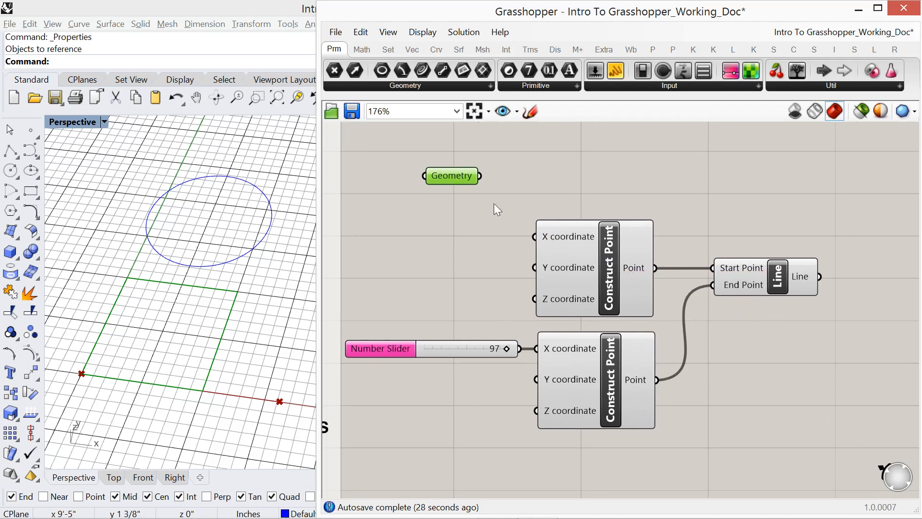
mouse_move(461, 181)
mouse_down()
mouse_move(463, 161)
mouse_move(462, 186)
mouse_move(446, 171)
mouse_up()
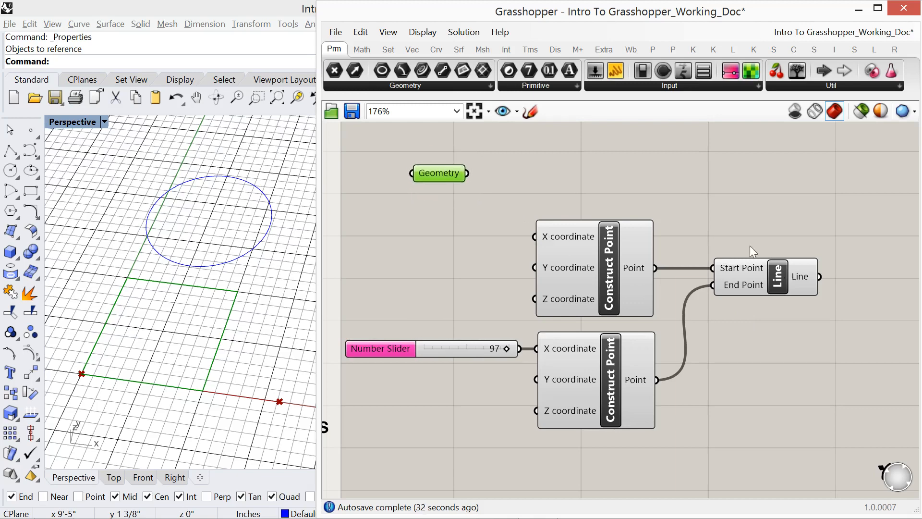
- Add a Line container beside the Line component and connect the component's Line output to it
click(471, 88)
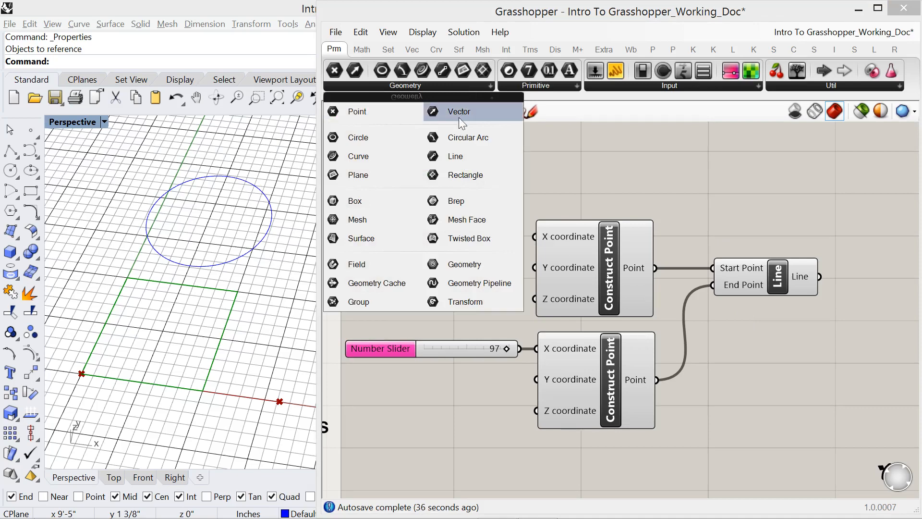
drag(466, 151, 467, 154)
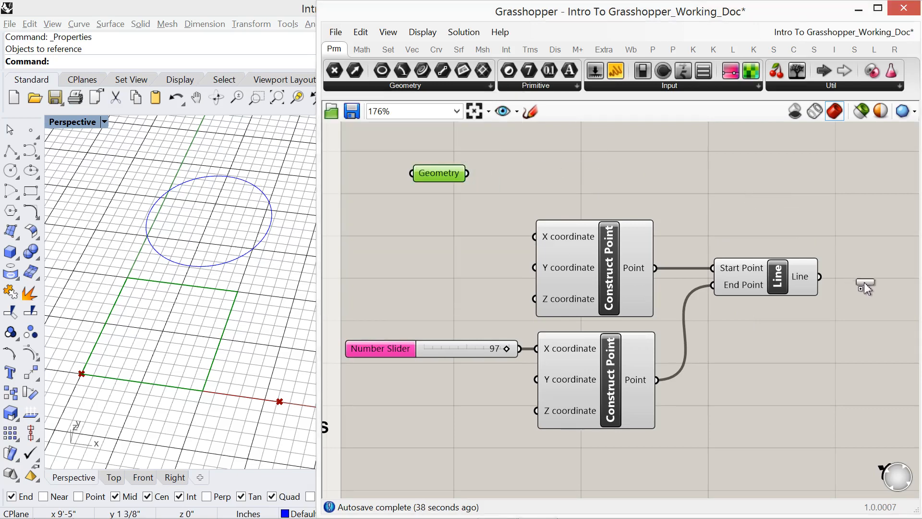
right_drag(835, 313, 689, 277)
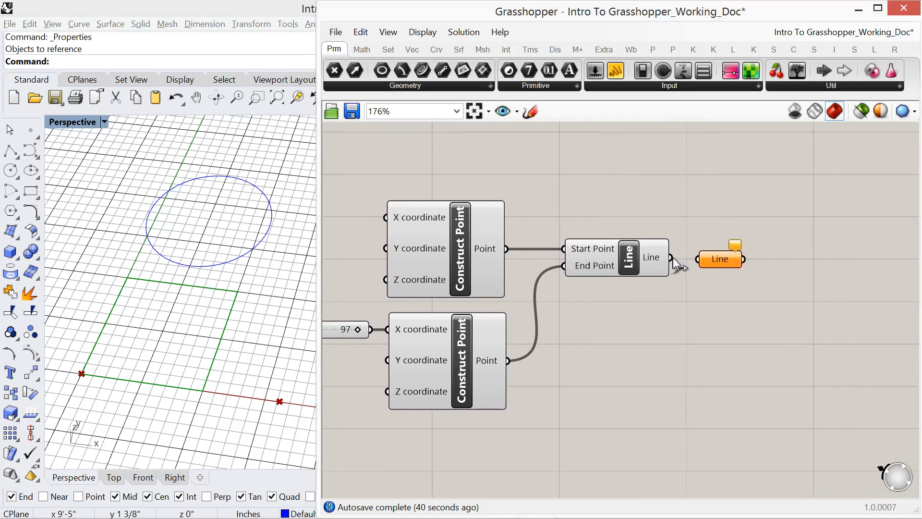
drag(673, 257, 733, 255)
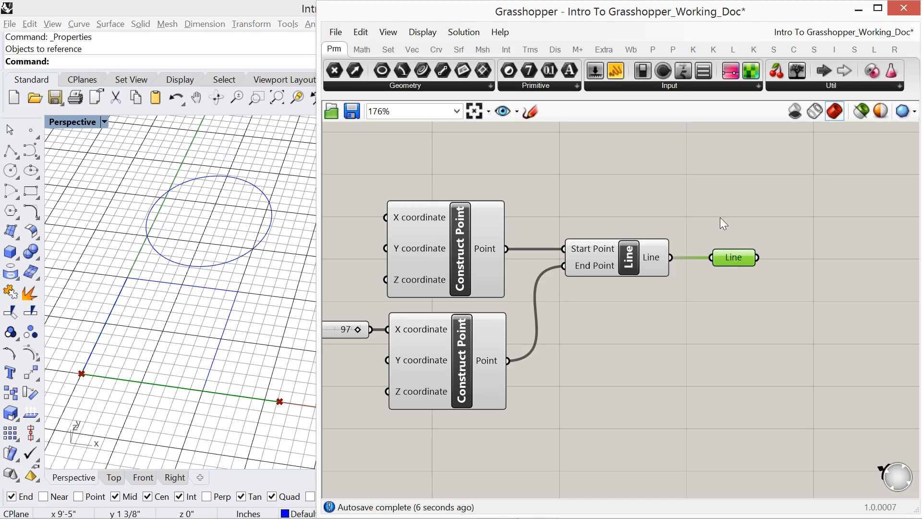
- Widen the Grasshopper window over the Rhino viewport to fit the topic list and the whole line definition together
right_drag(520, 322, 639, 306)
scroll(408, 357, down, 3)
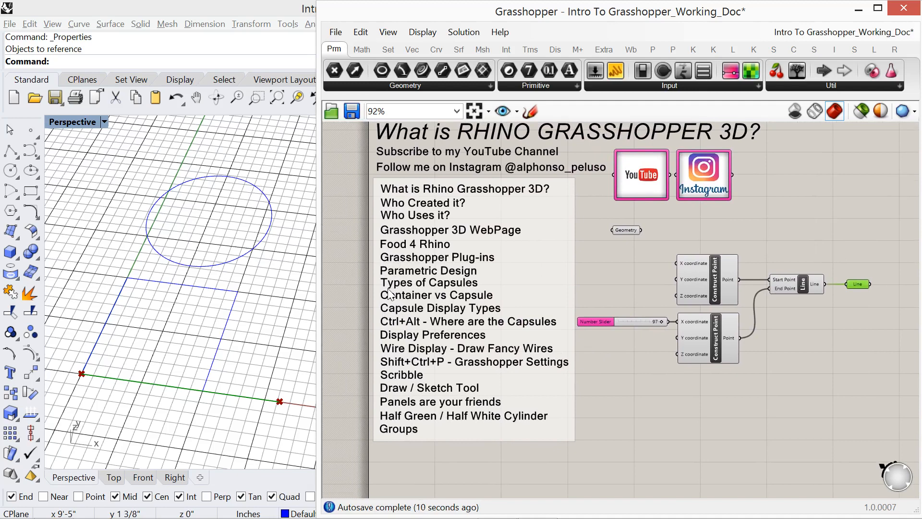
scroll(406, 294, up, 2)
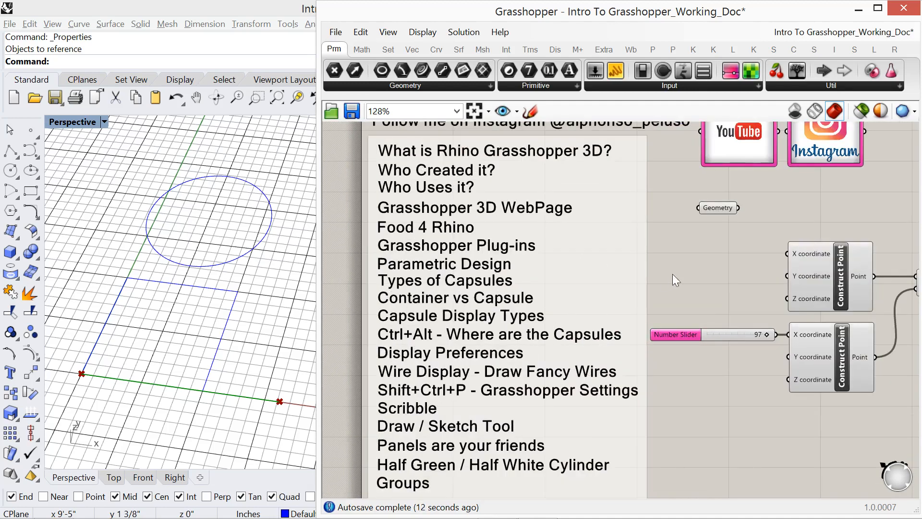
right_drag(699, 275, 651, 281)
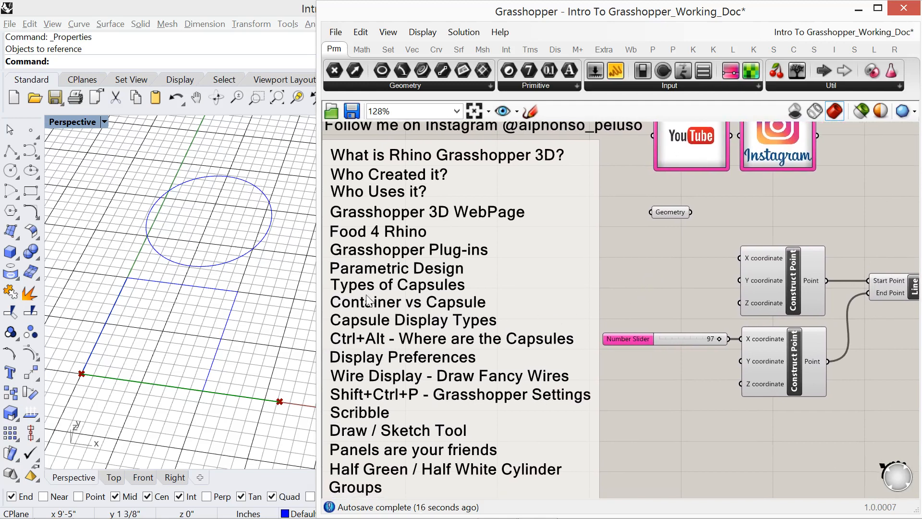
drag(317, 294, 244, 294)
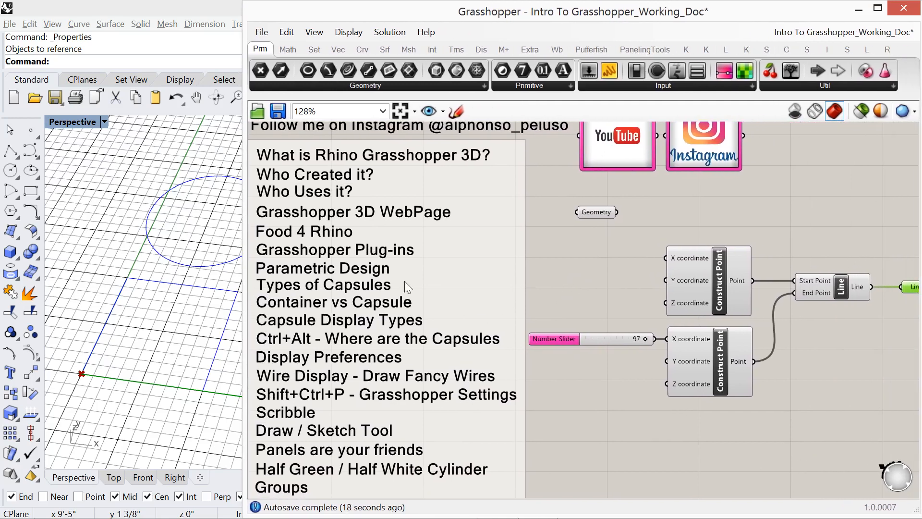
right_drag(629, 269, 605, 267)
drag(244, 310, 166, 299)
right_drag(517, 262, 548, 251)
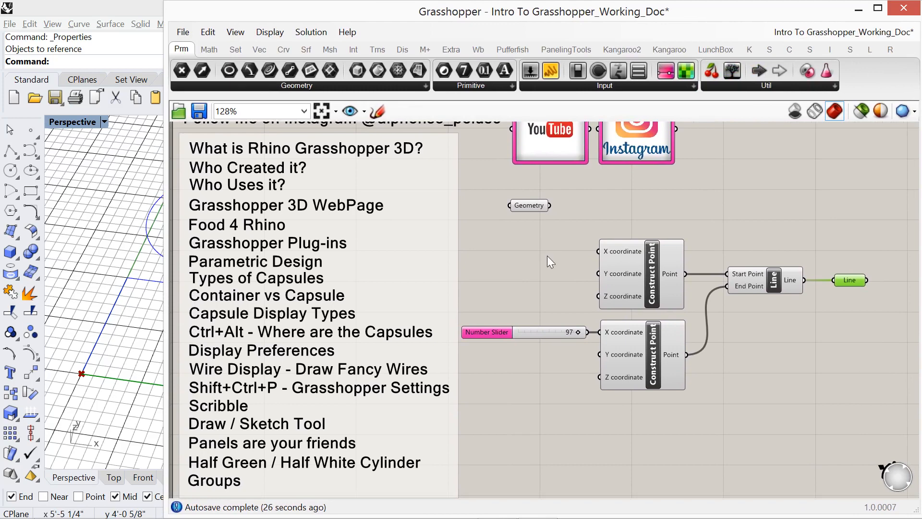
- Turn on Draw Icons for the capsules and realign the Number Slider with the lower Construct Point's X coordinate input
click(277, 33)
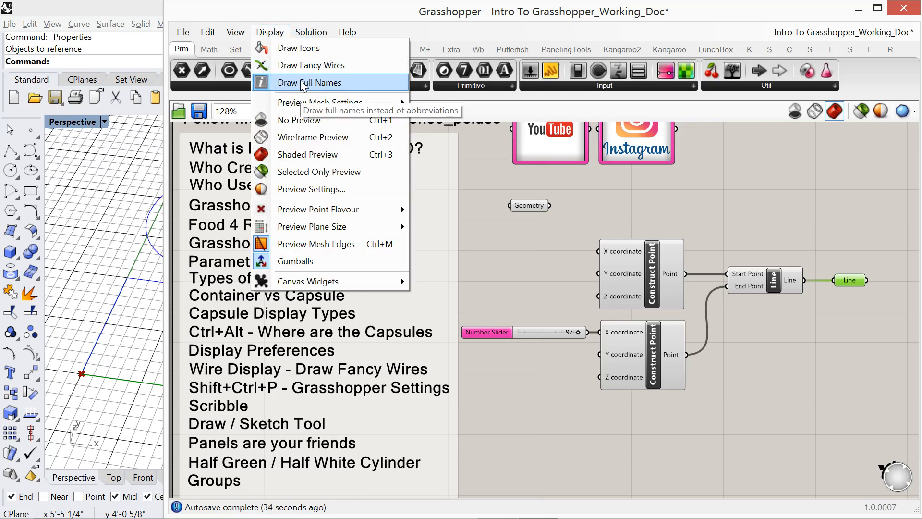
click(298, 50)
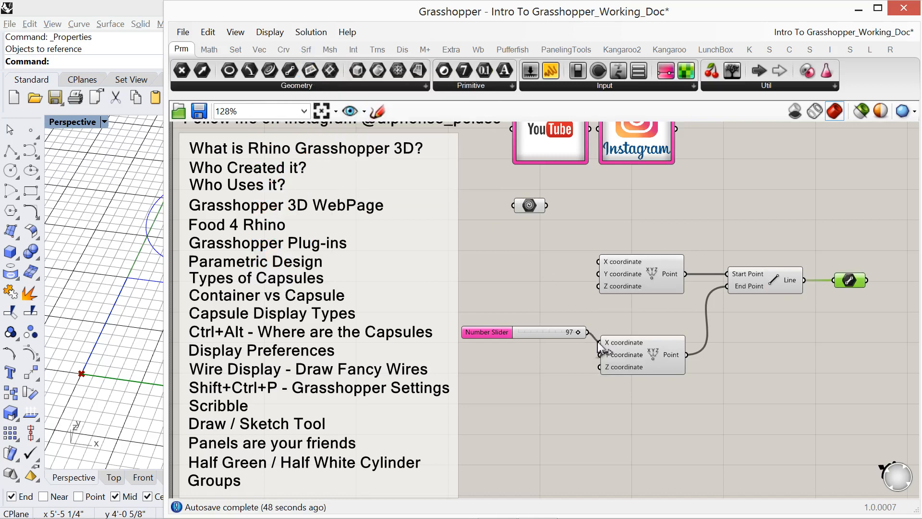
drag(547, 334, 549, 340)
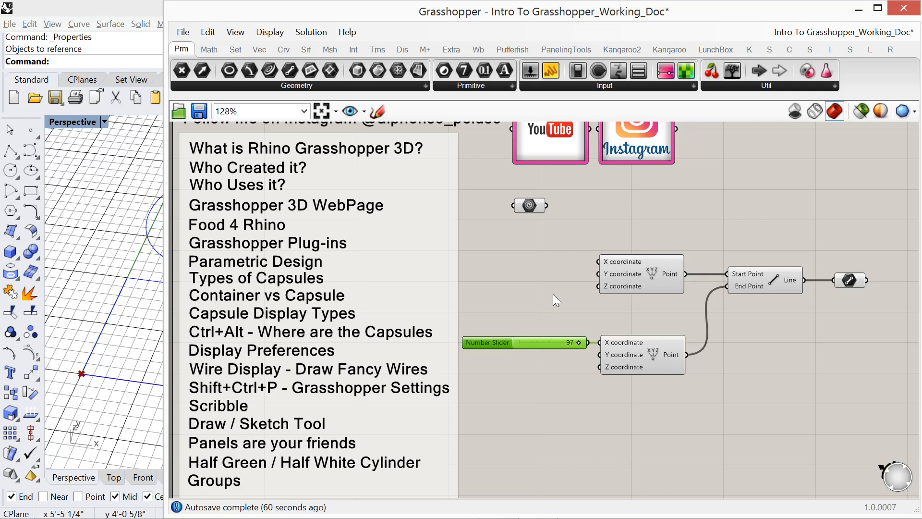
- Search the components for "array", add a Rectangular Array, and place it above the Line component
double_click(702, 223)
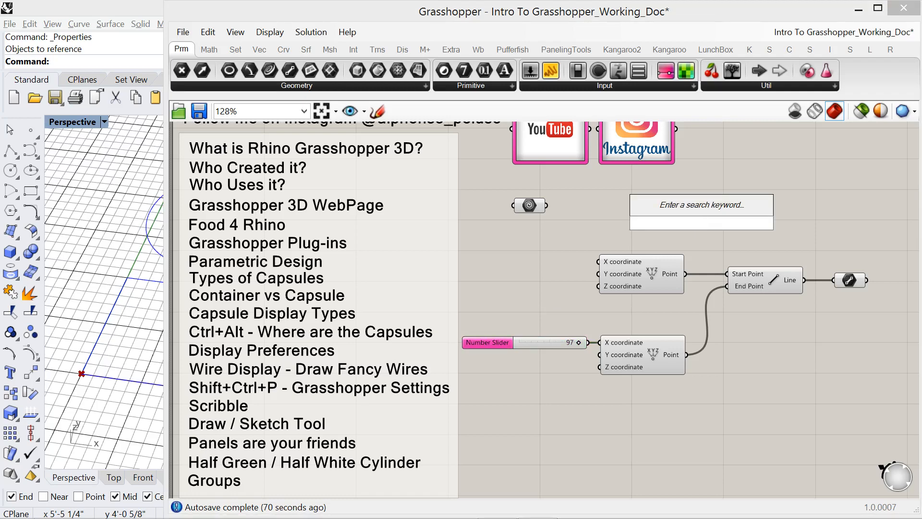
text(array)
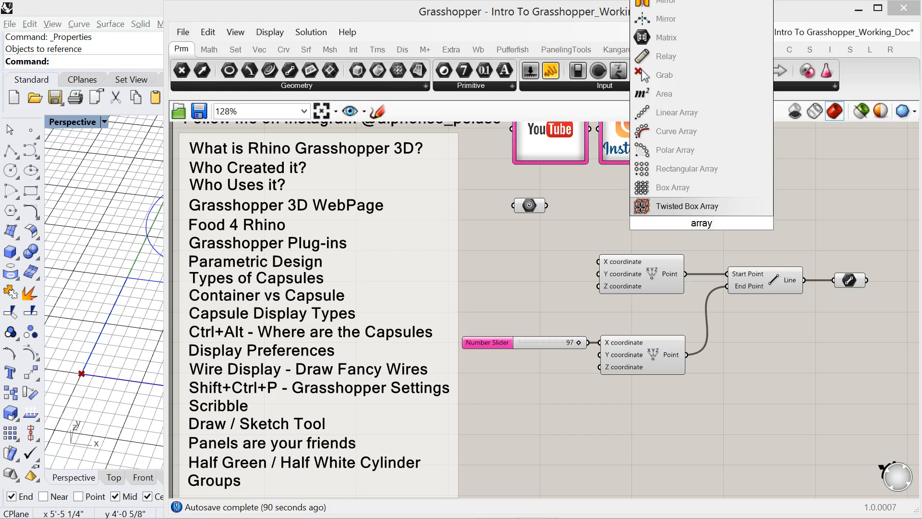
click(691, 167)
drag(718, 219, 790, 222)
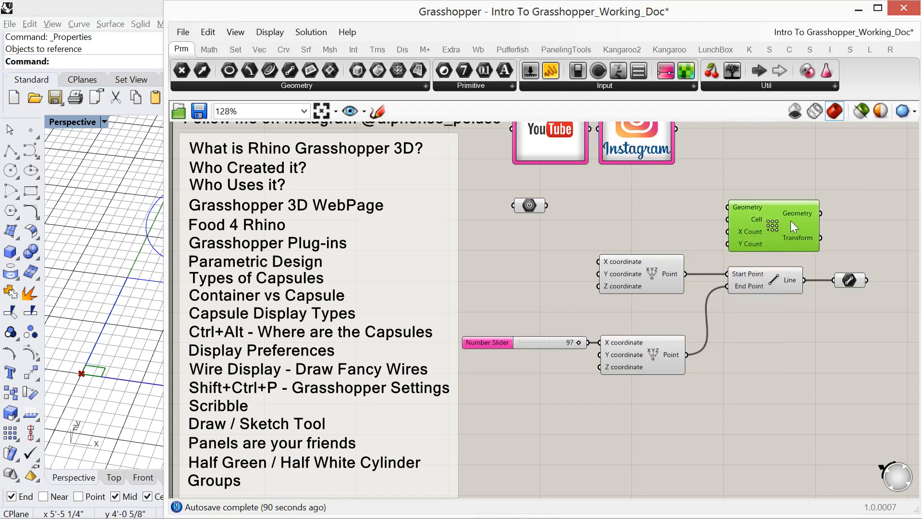
- Locate the Rectangular Array among the component categories and examine the components in the Transform category's Array group
click(208, 48)
click(235, 48)
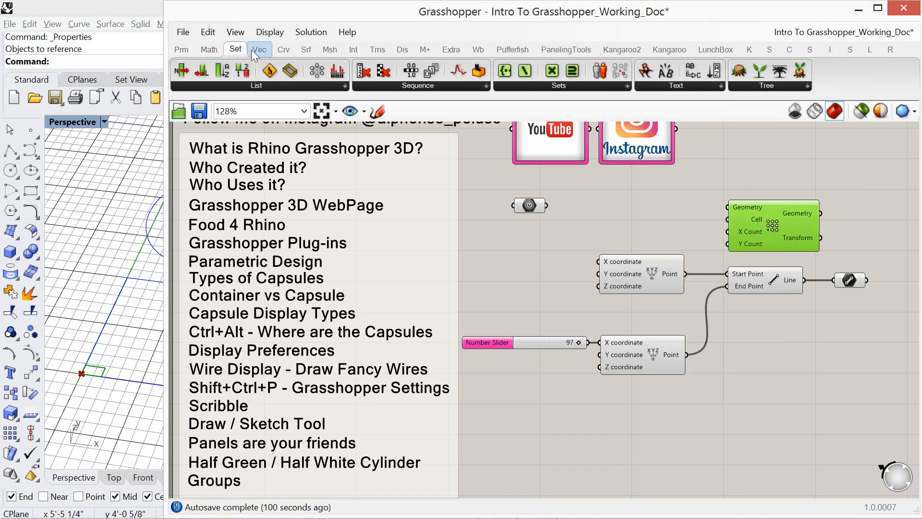
click(185, 49)
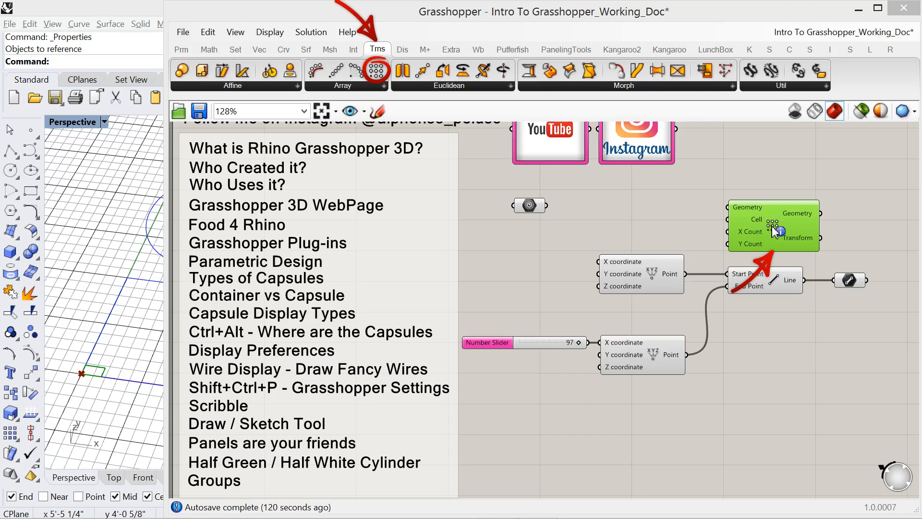
click(370, 88)
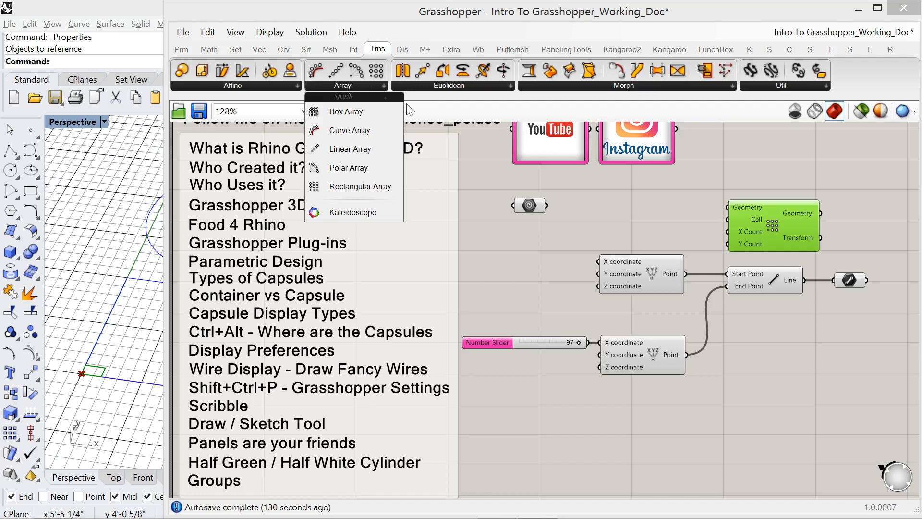
click(558, 270)
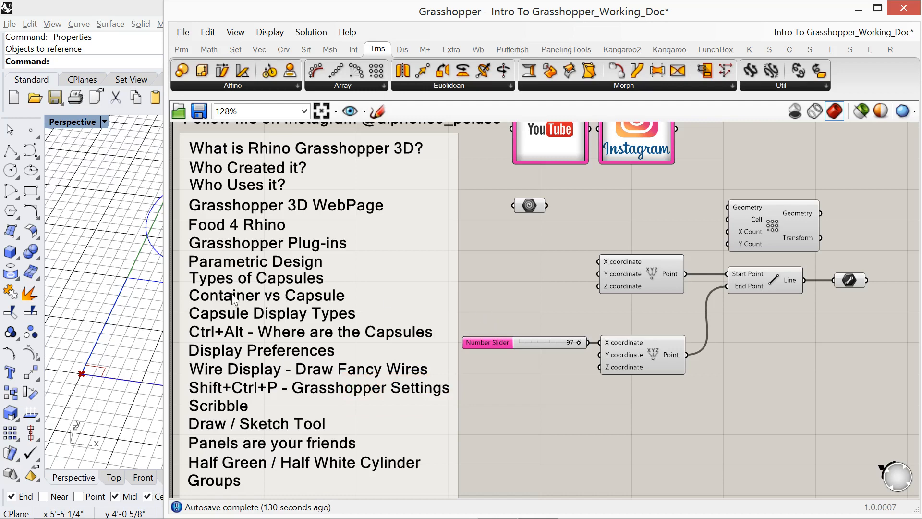
- Uncover more of the Rhino viewport and select the Construct Points, Line component and Line container in turn to examine their highlighting
drag(168, 279, 229, 286)
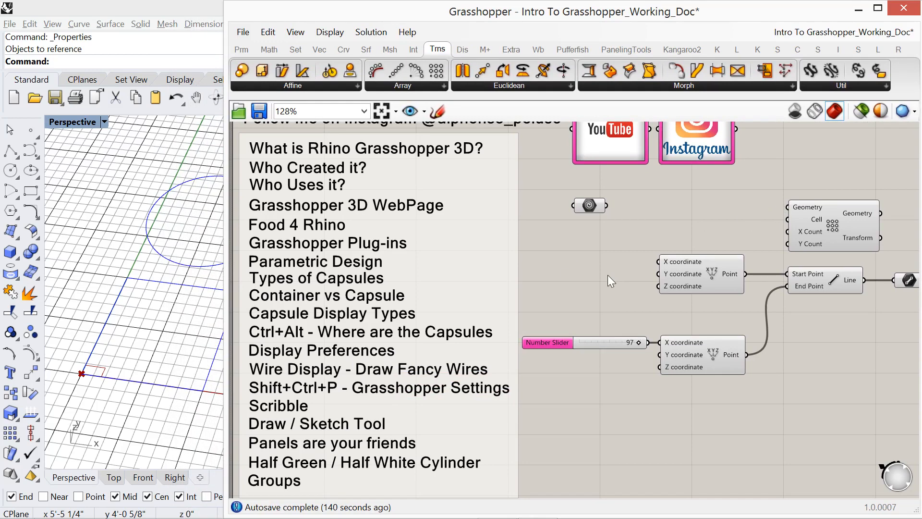
click(701, 283)
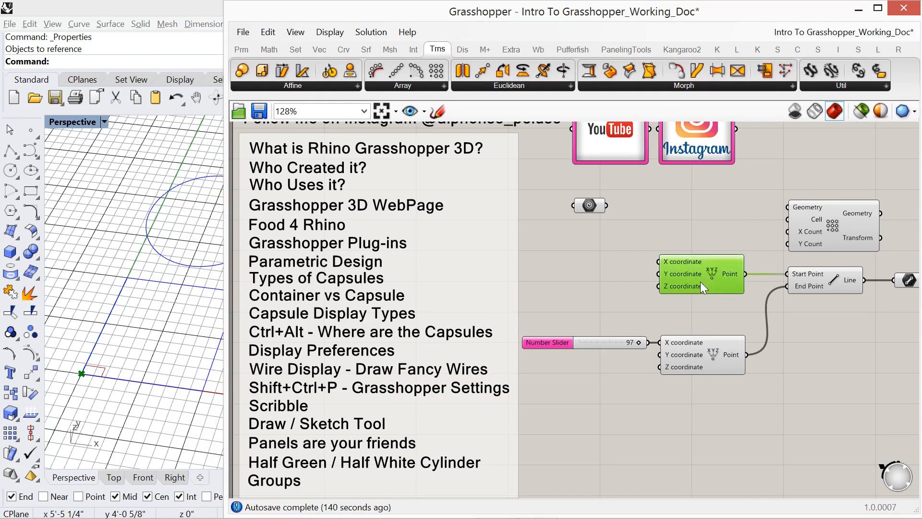
click(842, 232)
click(828, 281)
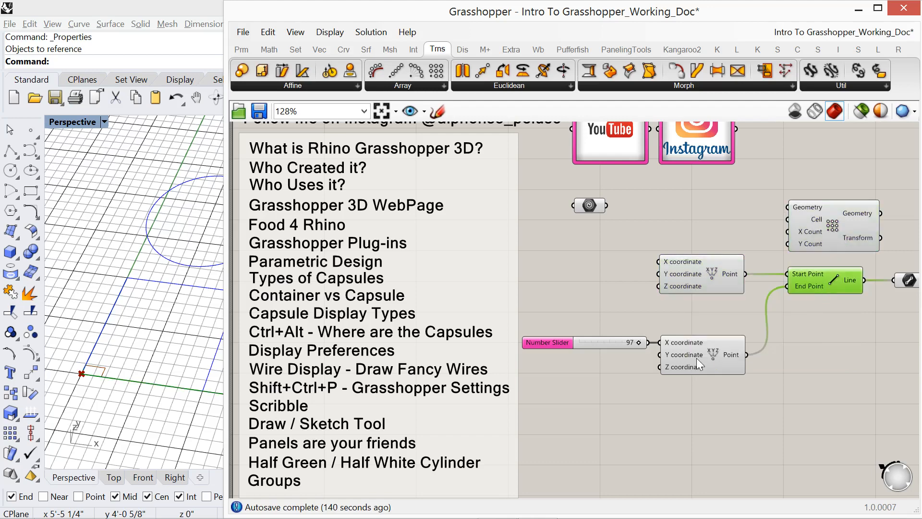
click(697, 358)
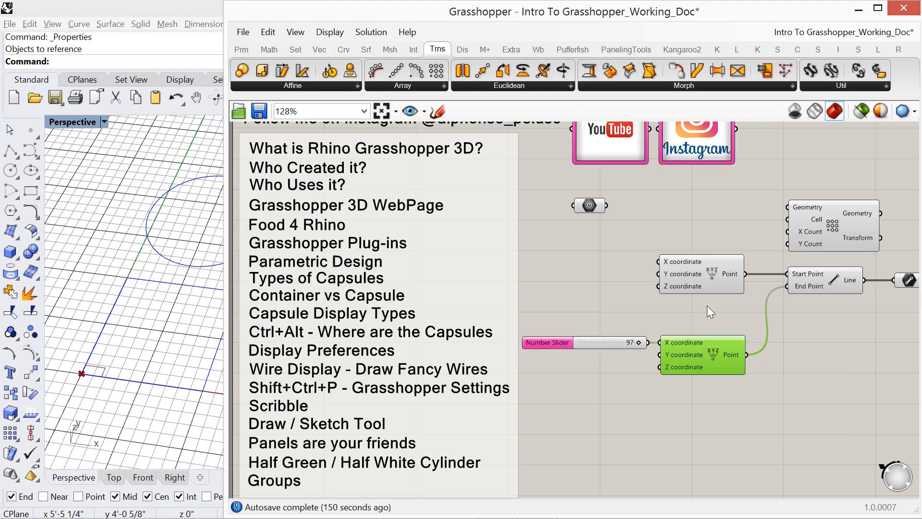
right_drag(804, 307, 774, 293)
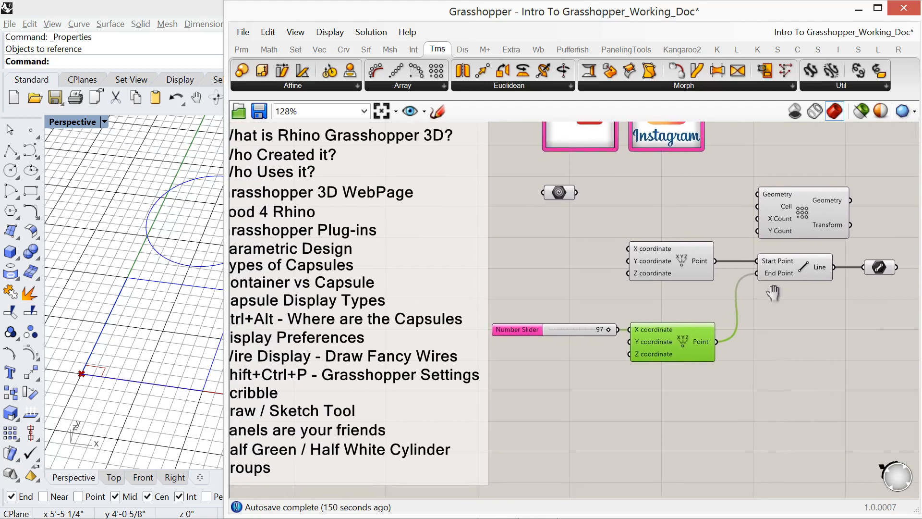
click(879, 268)
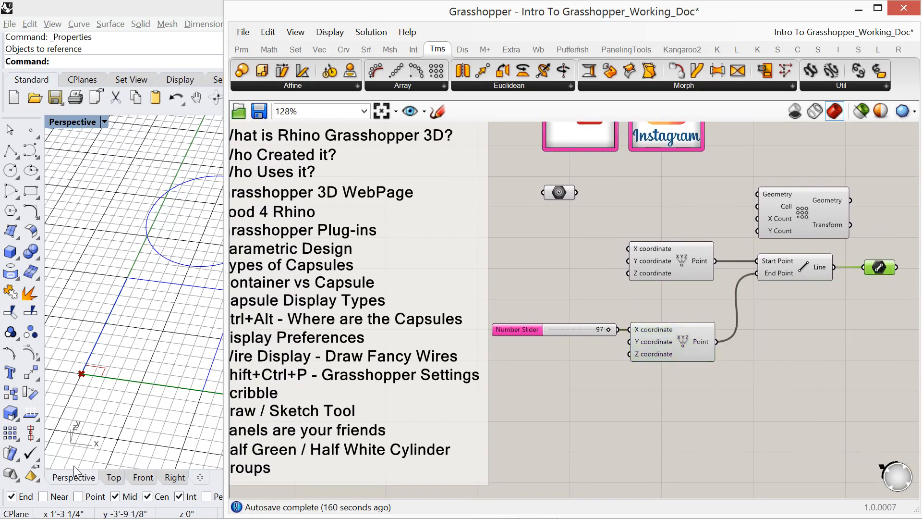
- Reveal the whole line in the Rhino viewport, examine the selected Line container against it, and clear the selection
drag(224, 390, 276, 391)
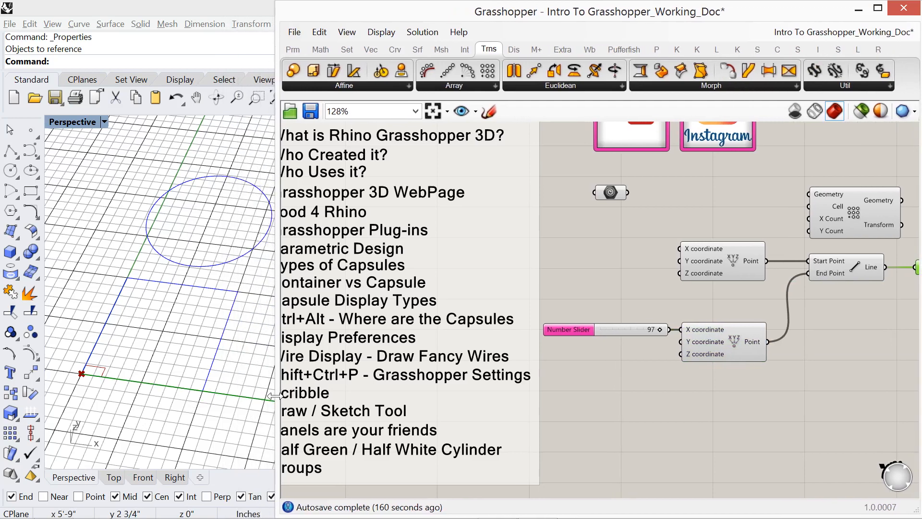
shift+right_drag(159, 387, 132, 368)
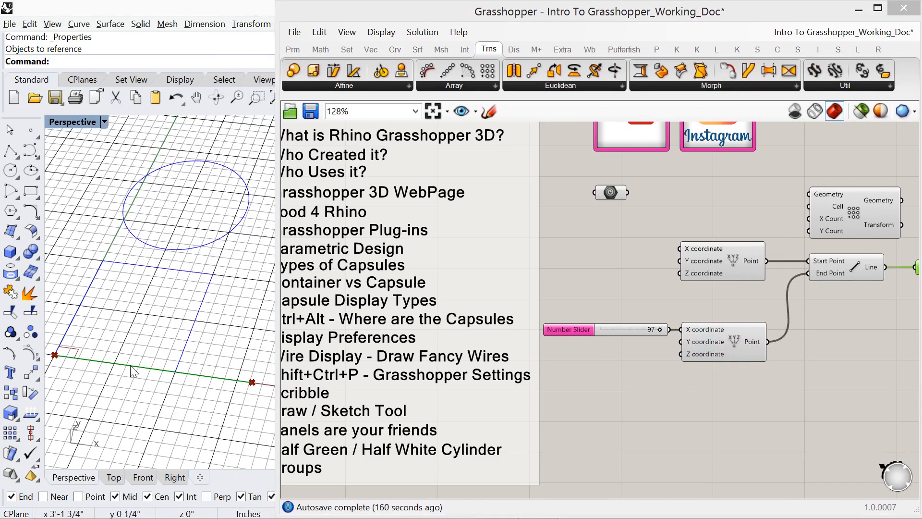
right_drag(762, 383, 652, 392)
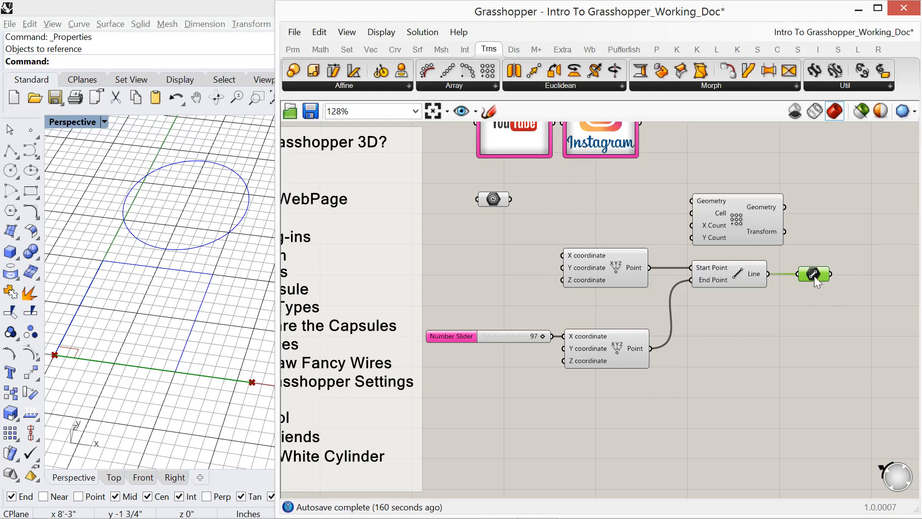
mouse_move(814, 276)
click(808, 307)
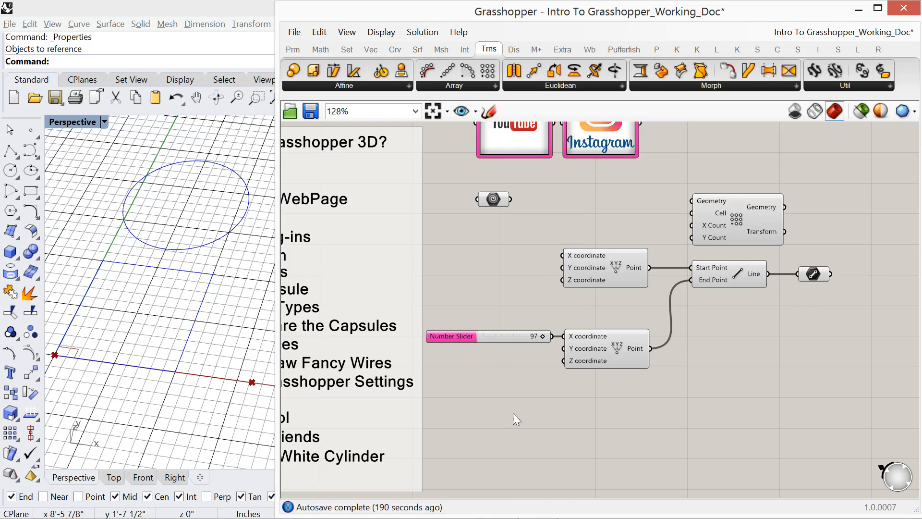
- Open the Grasshopper Settings at the Palette page and reposition the dialog to examine the capsule colours
right_drag(513, 414, 648, 407)
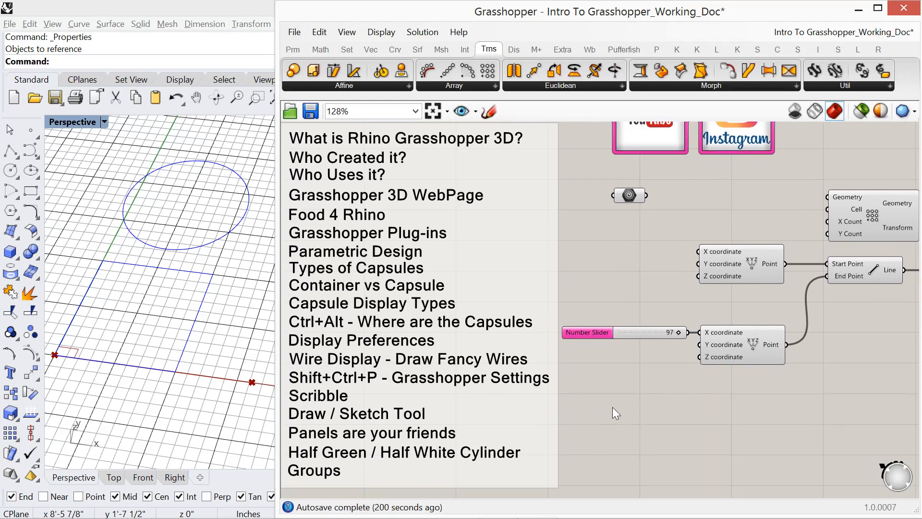
key(ctrl+shift+p)
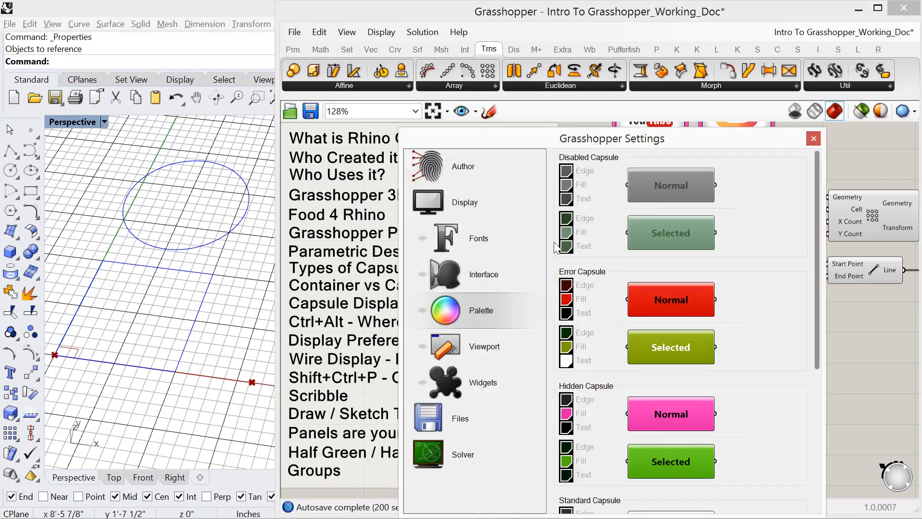
drag(499, 138, 482, 87)
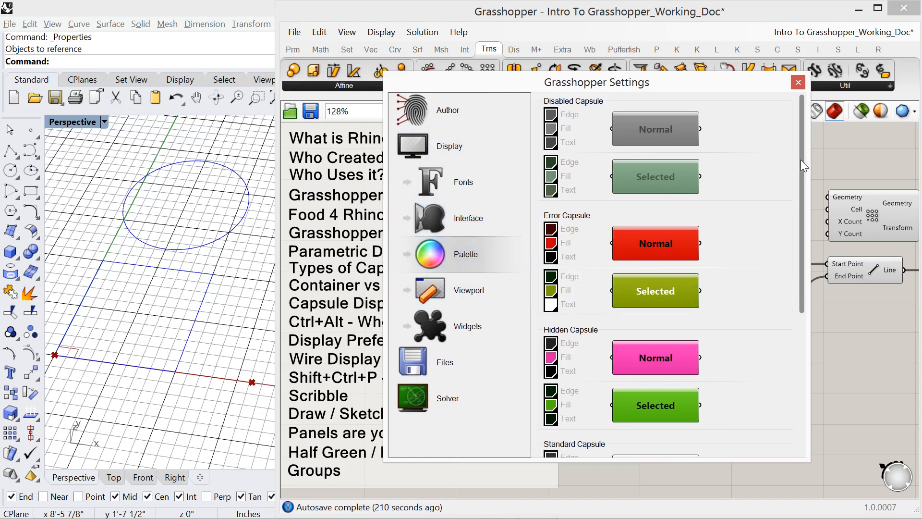
- Examine the Error, Hidden, Standard and Warning capsule colours on the Palette page, and close the Grasshopper Settings
mouse_move(803, 157)
mouse_down()
mouse_move(806, 295)
mouse_move(803, 155)
mouse_up()
drag(803, 203, 808, 270)
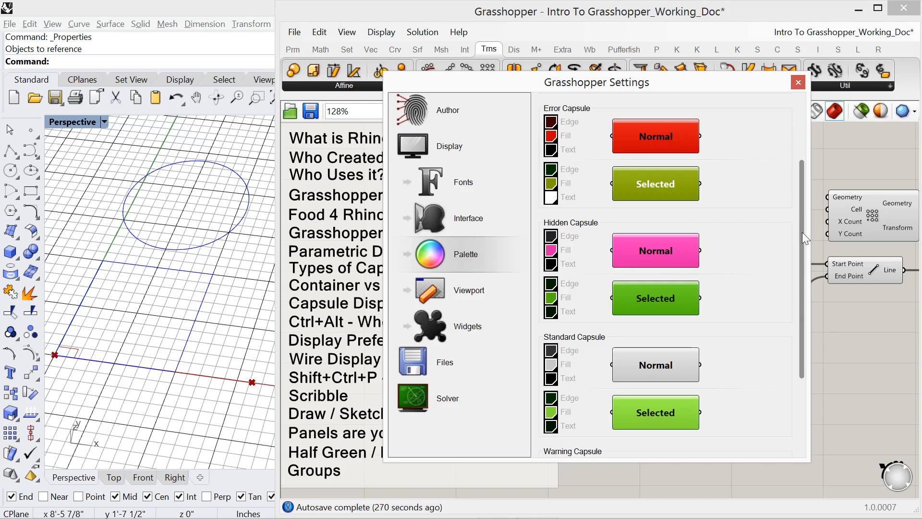
mouse_move(803, 232)
mouse_down()
mouse_move(820, 309)
mouse_move(826, 160)
mouse_move(849, 325)
mouse_move(820, 276)
mouse_move(814, 161)
mouse_move(811, 247)
mouse_up()
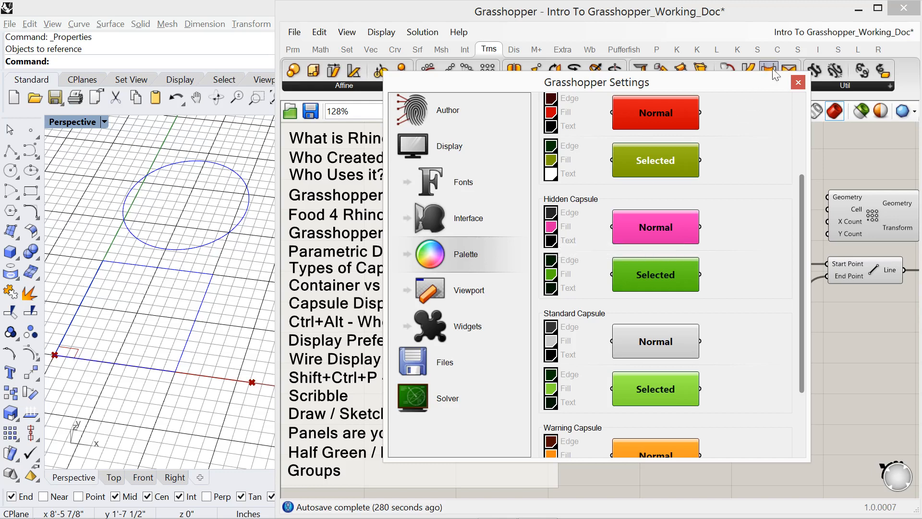
click(798, 83)
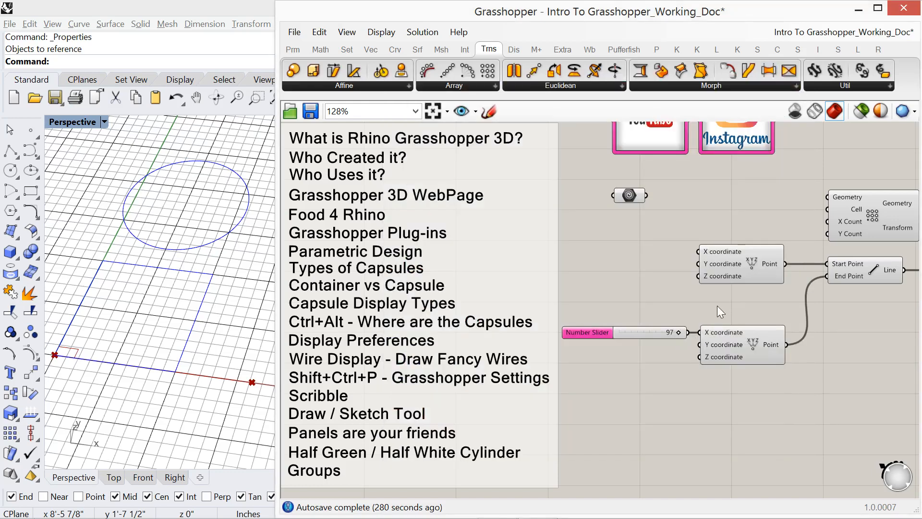
- Nudge the Rectangular Array component slightly sideways above the Line component on the canvas
right_drag(717, 305, 576, 315)
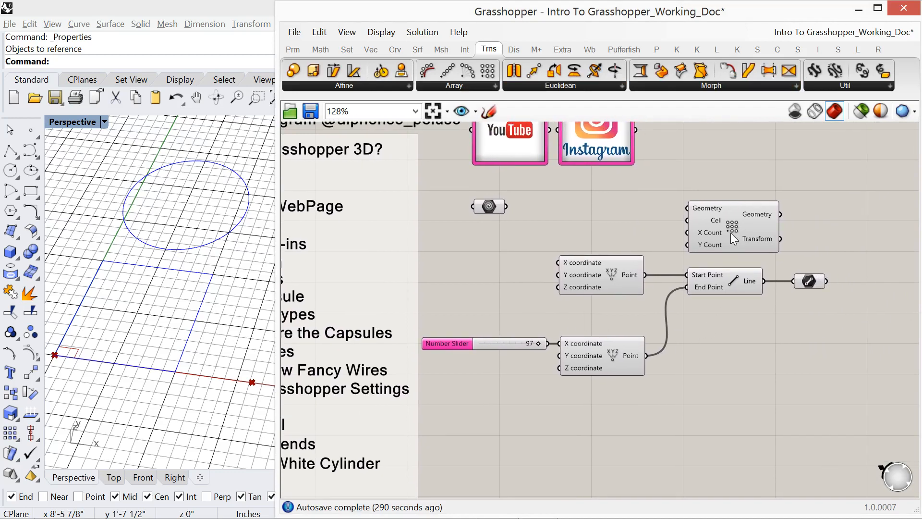
drag(731, 233, 726, 234)
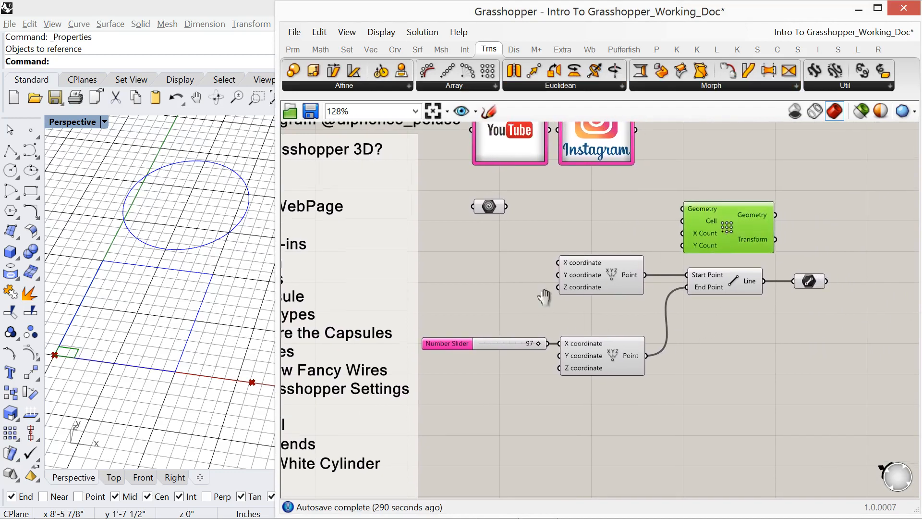
right_drag(544, 296, 600, 278)
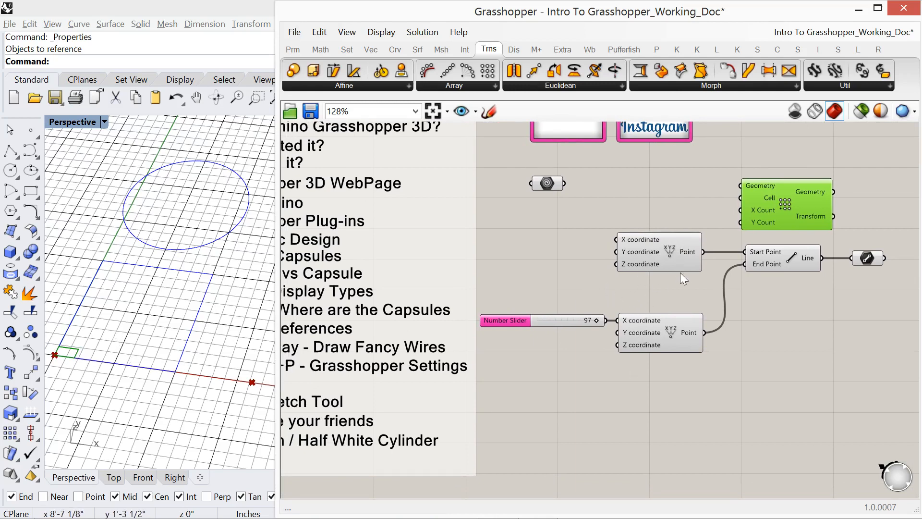
- Switch the preview of both Construct Point components off, back on and finally off again, and clear the selection
click(664, 249)
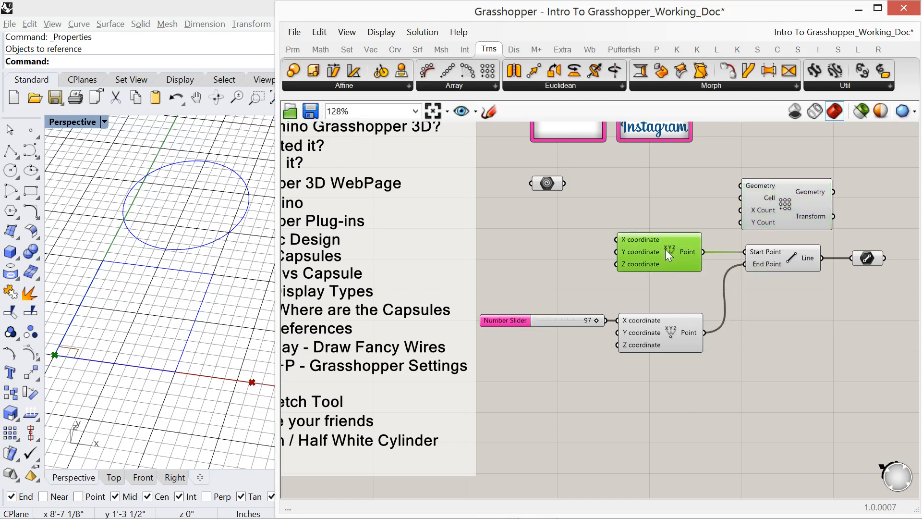
shift+click(664, 342)
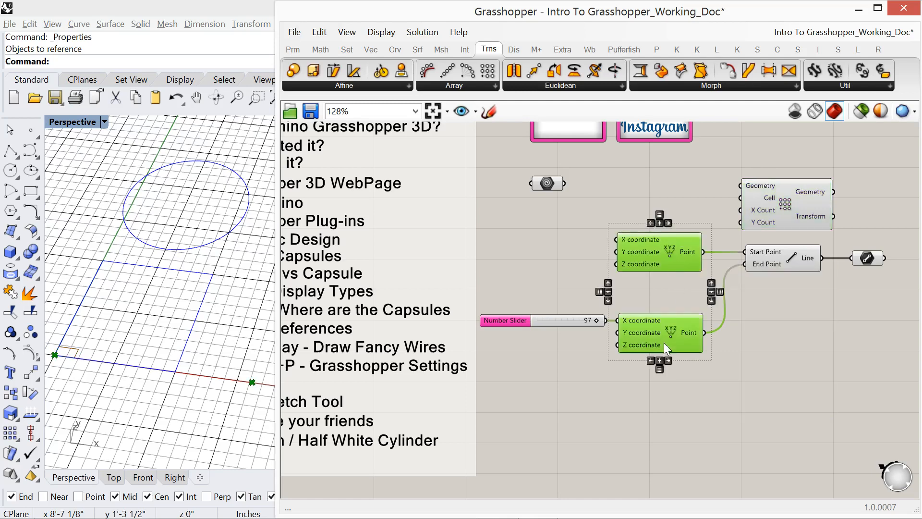
right_click(684, 195)
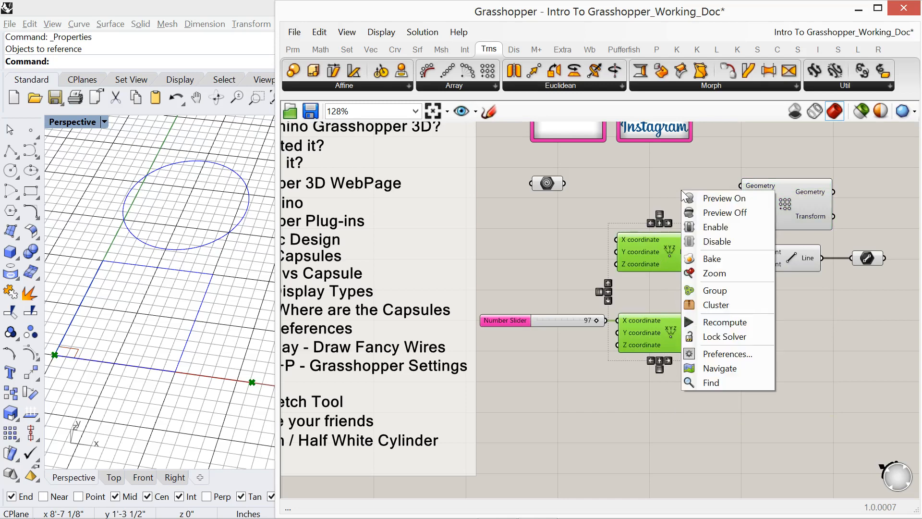
click(705, 212)
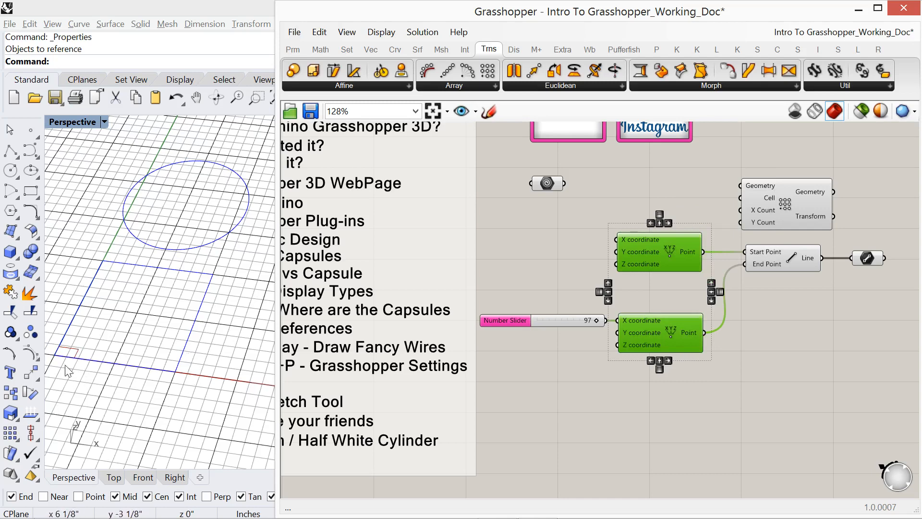
right_click(697, 200)
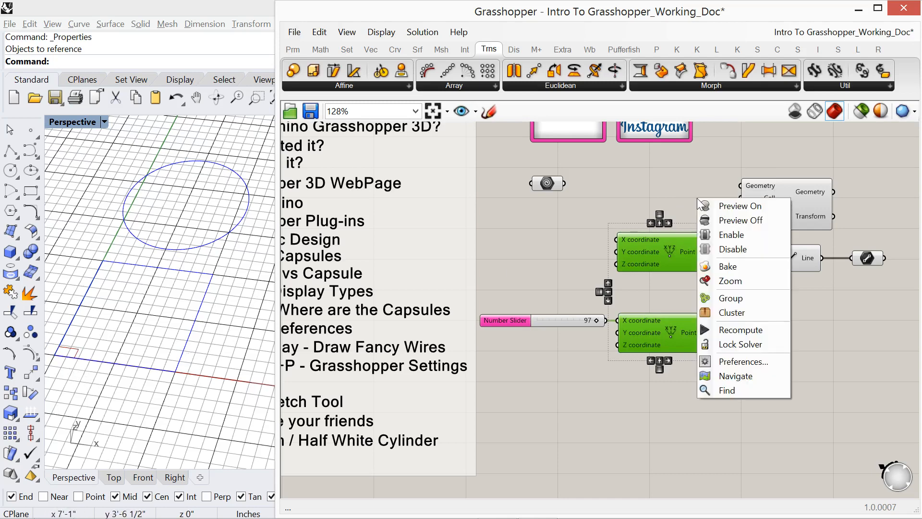
click(724, 206)
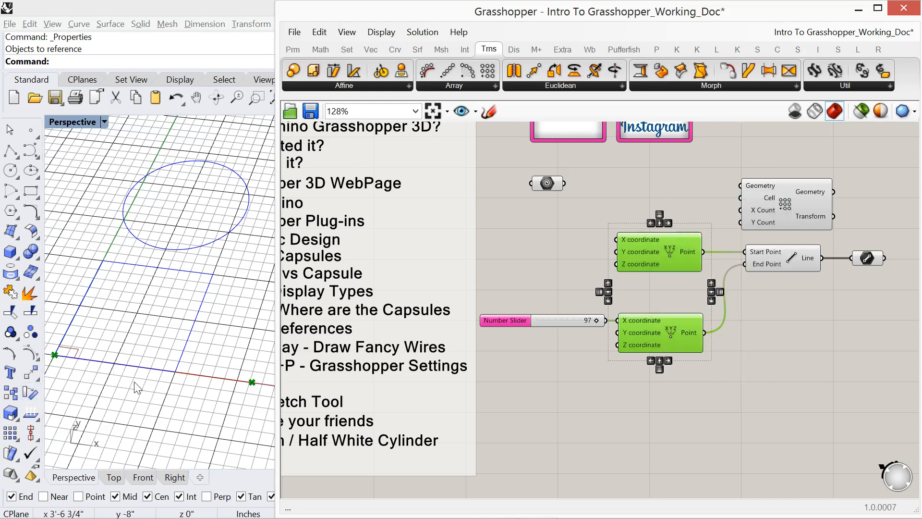
right_click(644, 181)
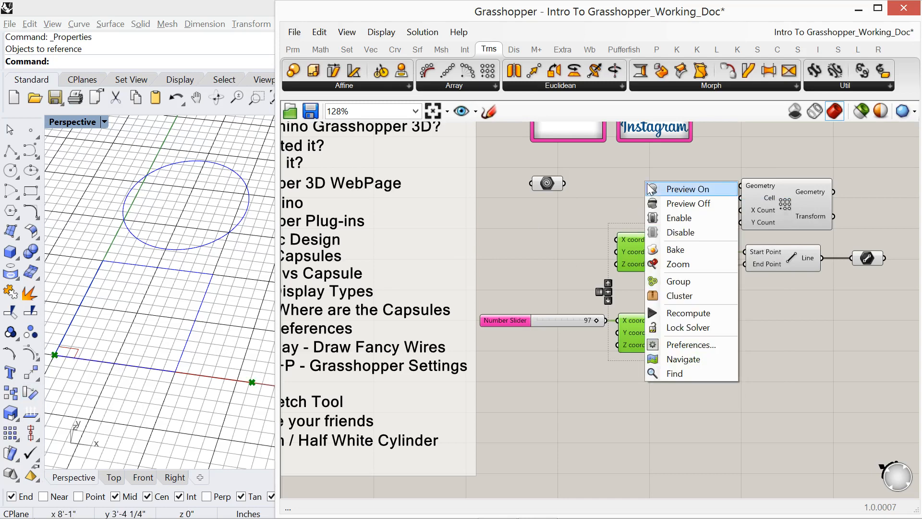
click(673, 203)
click(630, 194)
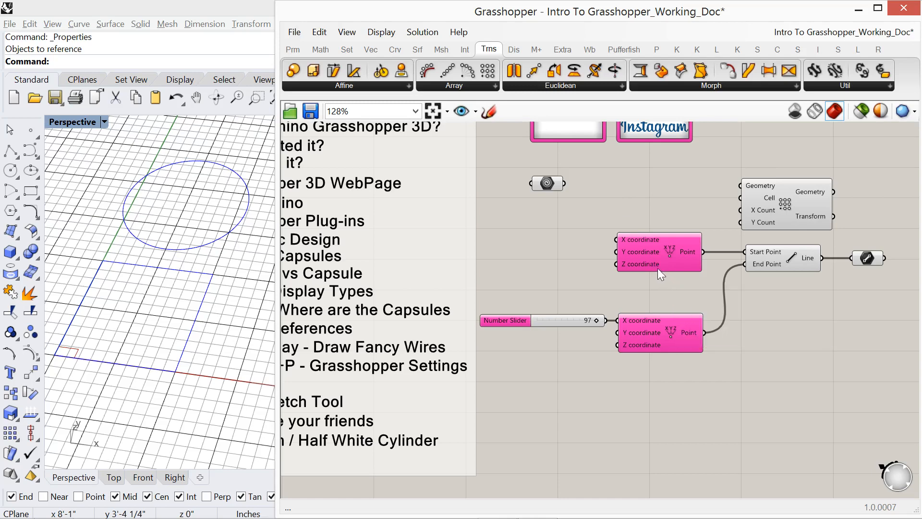
- Examine the capsule colour of the two hidden Construct Point components alongside the list of topics on the canvas
right_drag(567, 275, 576, 280)
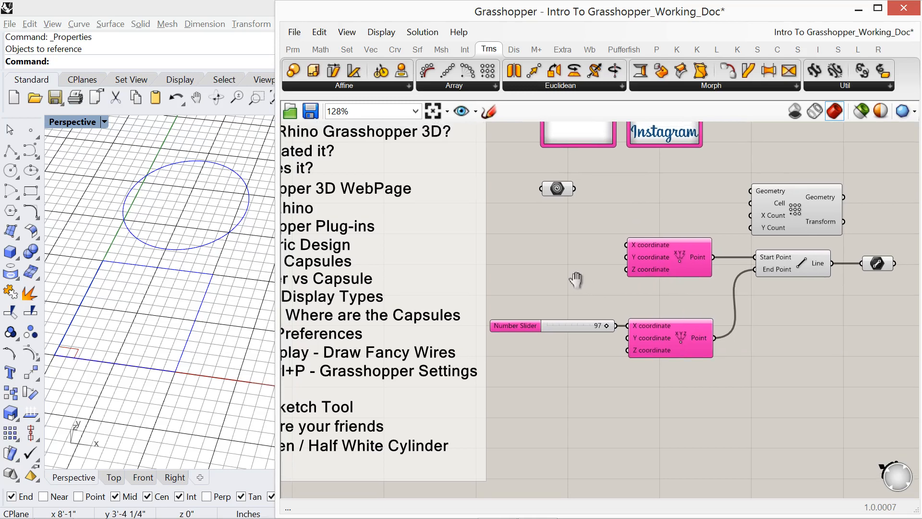
scroll(610, 265, down, 2)
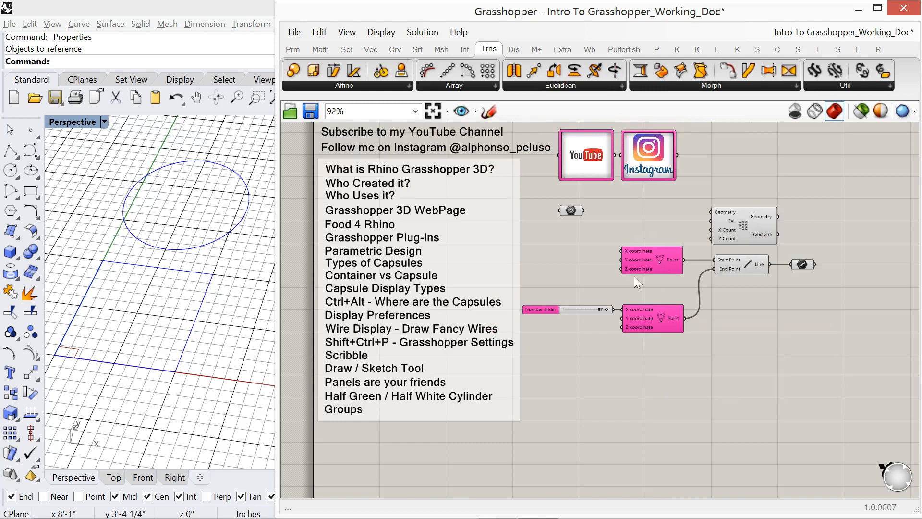
mouse_move(650, 308)
mouse_move(651, 261)
right_drag(566, 286, 536, 309)
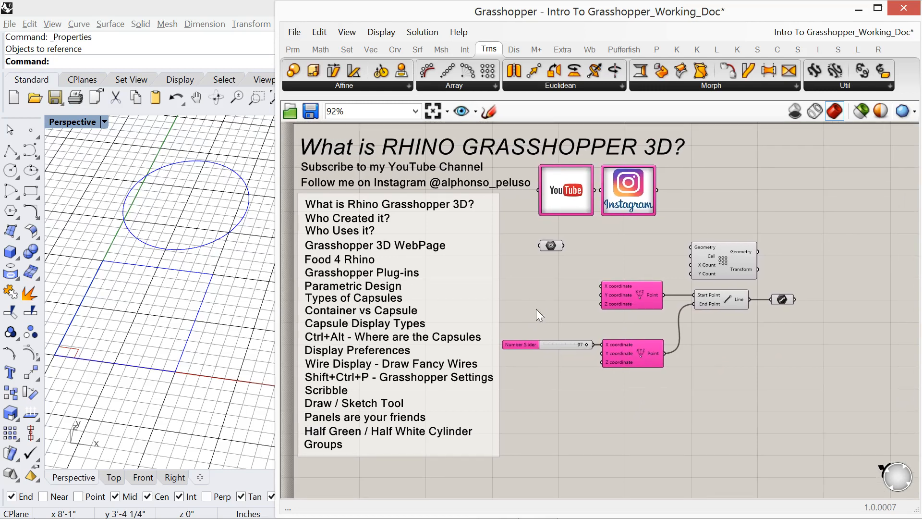
scroll(474, 339, up, 2)
right_drag(460, 352, 488, 339)
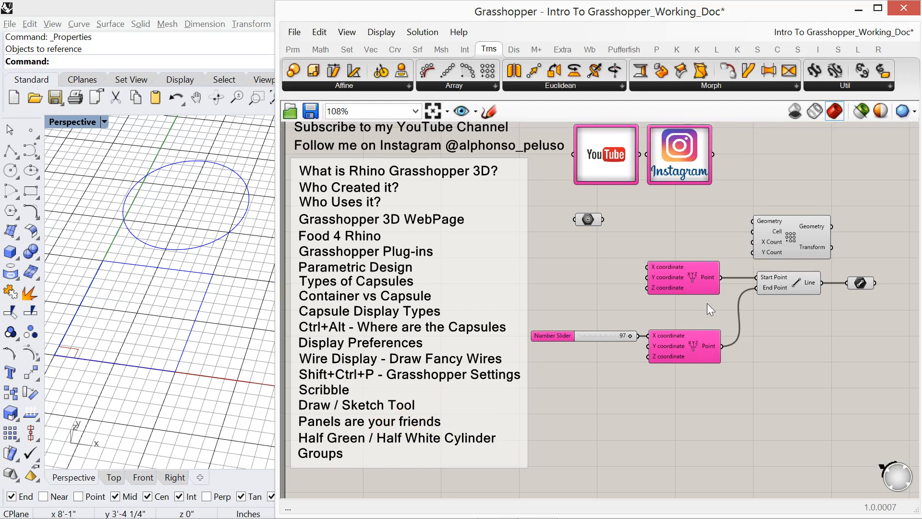
- Wire the Geometry container into the Rectangular Array's Geometry input and align the array with the container
scroll(743, 287, up, 3)
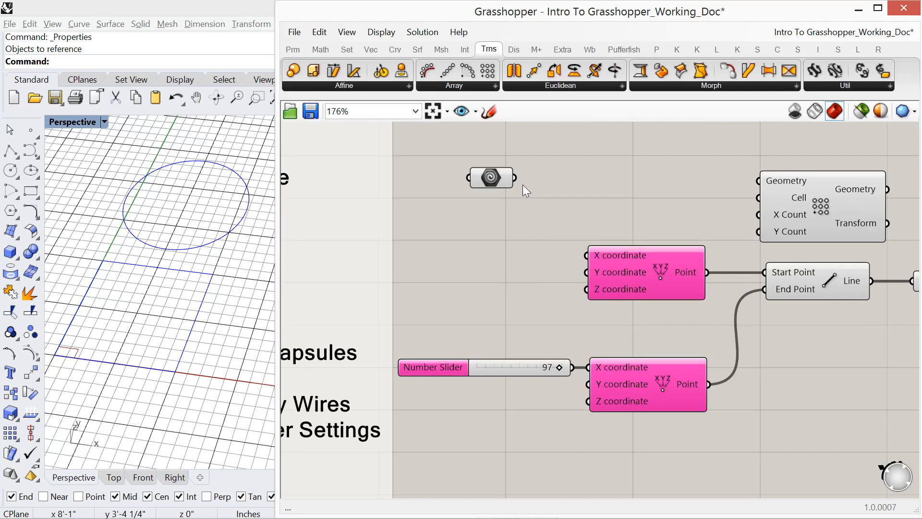
drag(514, 179, 573, 197)
drag(515, 178, 755, 183)
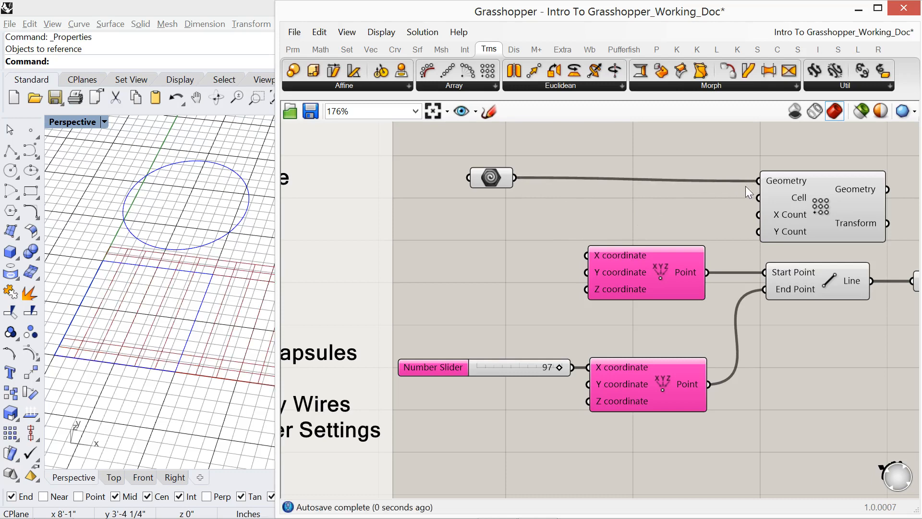
drag(817, 226, 817, 222)
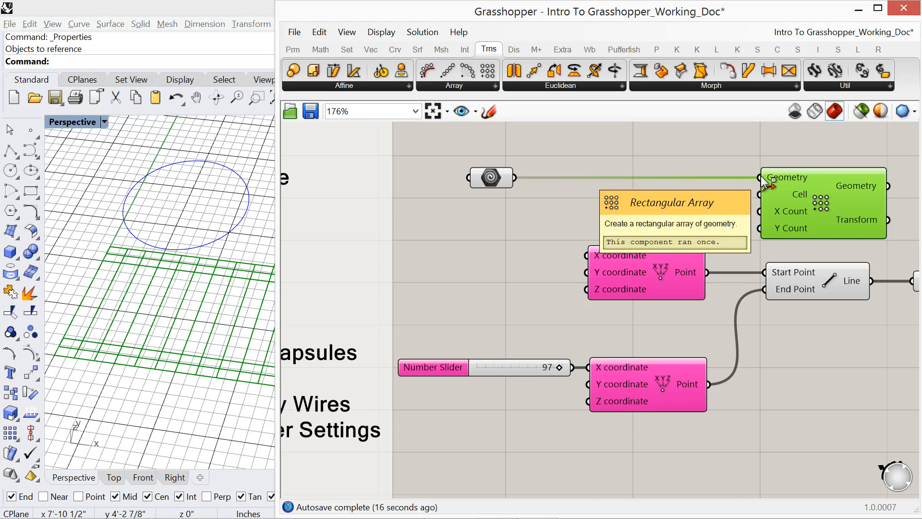
- Demonstrate detaching the wire between the Geometry container and the Rectangular Array directly on the canvas, and reattach it
mouse_move(760, 178)
mouse_down()
mouse_move(559, 208)
mouse_move(523, 193)
mouse_move(572, 182)
mouse_move(760, 177)
mouse_up()
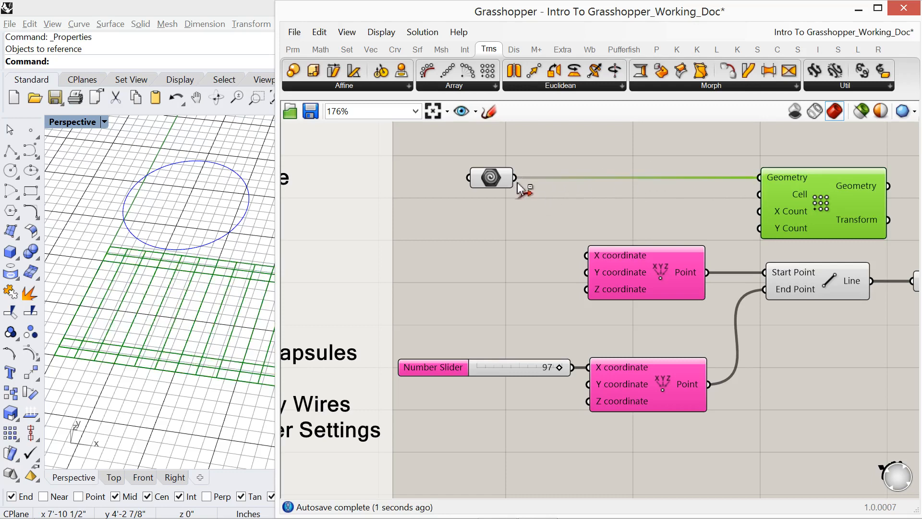
drag(515, 180, 758, 185)
drag(518, 183, 759, 176)
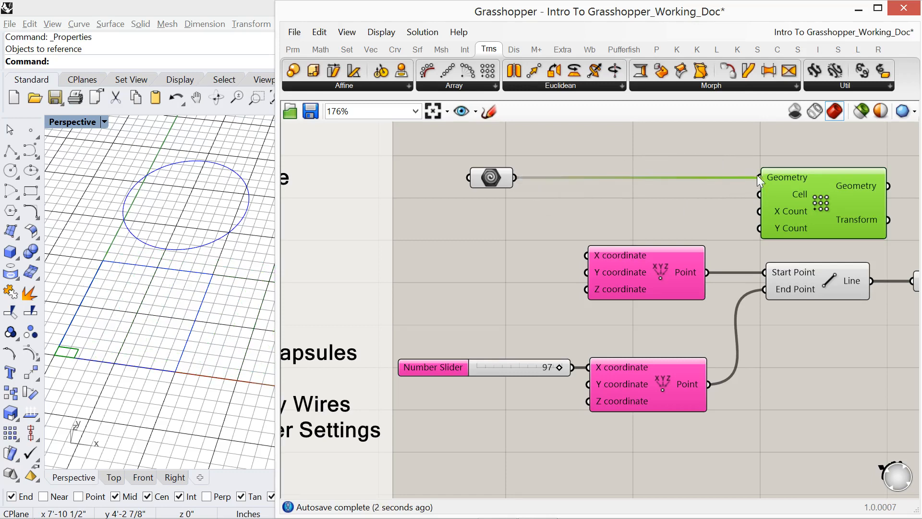
- Use the Disconnect option of the Rectangular Array's Geometry input to remove its Geometry source, and wire the container back in
right_click(782, 180)
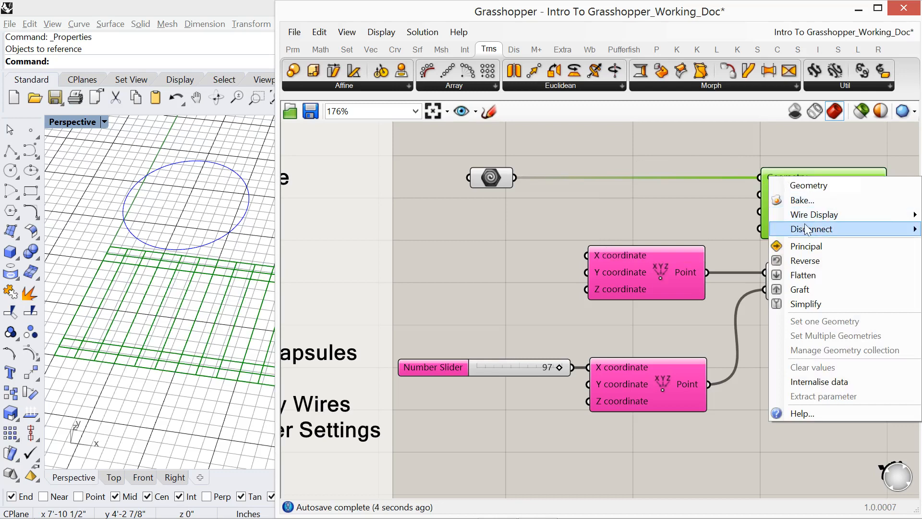
mouse_move(794, 233)
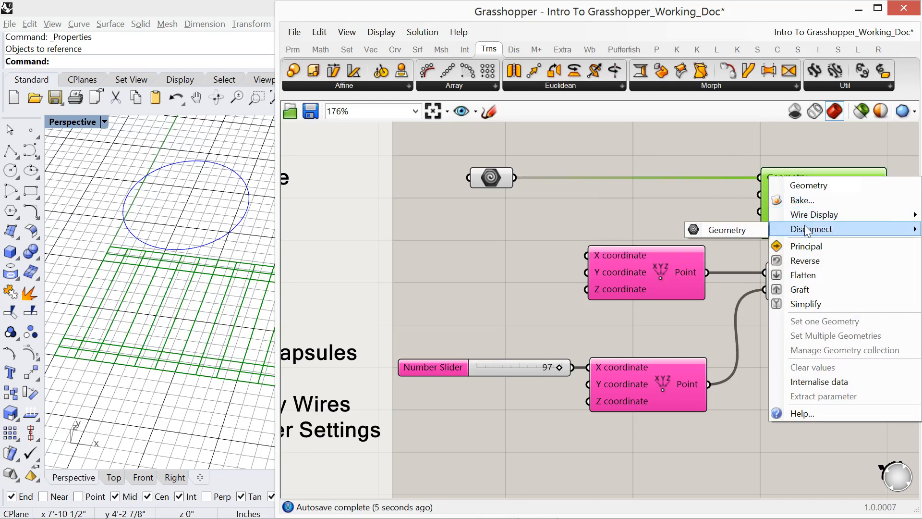
click(753, 229)
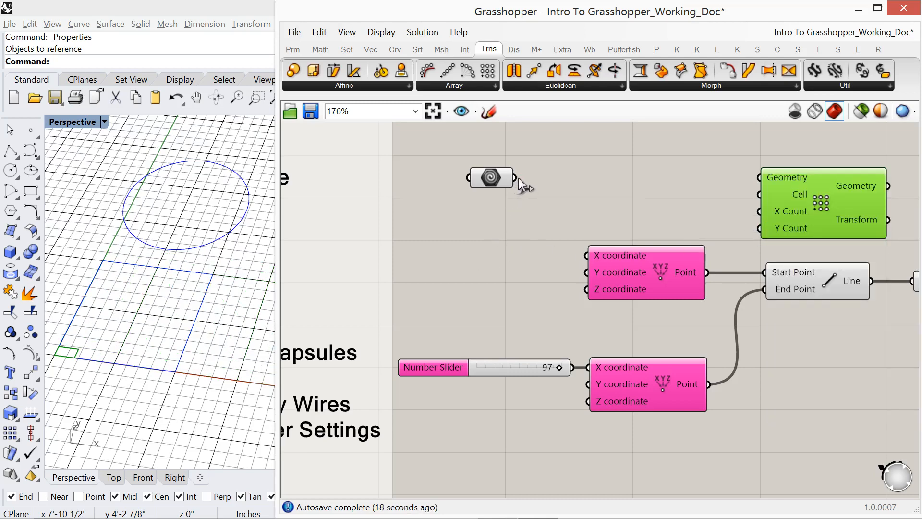
drag(516, 177, 758, 177)
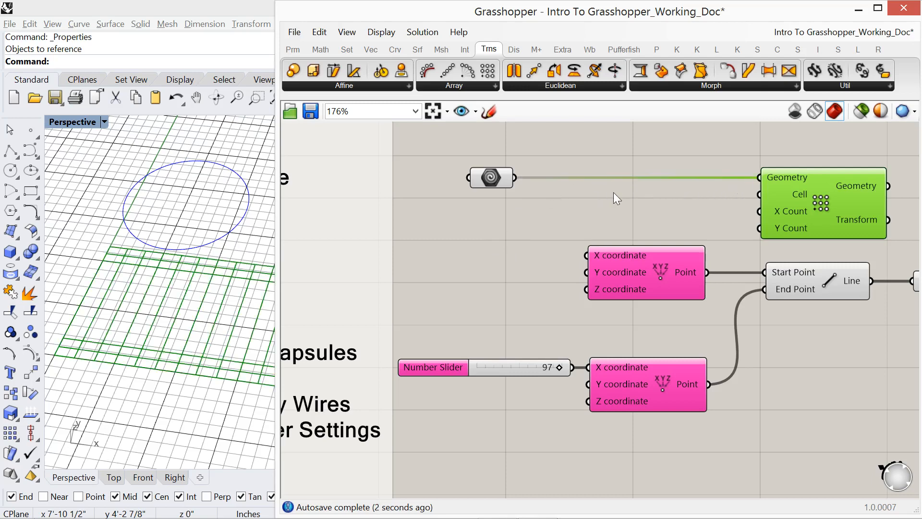
- Turn on the Draw Fancy Wires display option and select the Geometry container to examine its wire
click(381, 33)
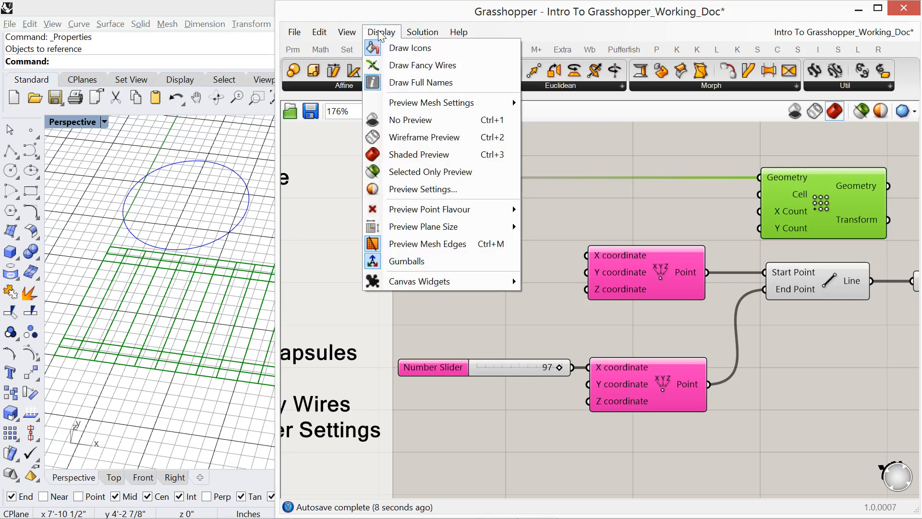
click(400, 66)
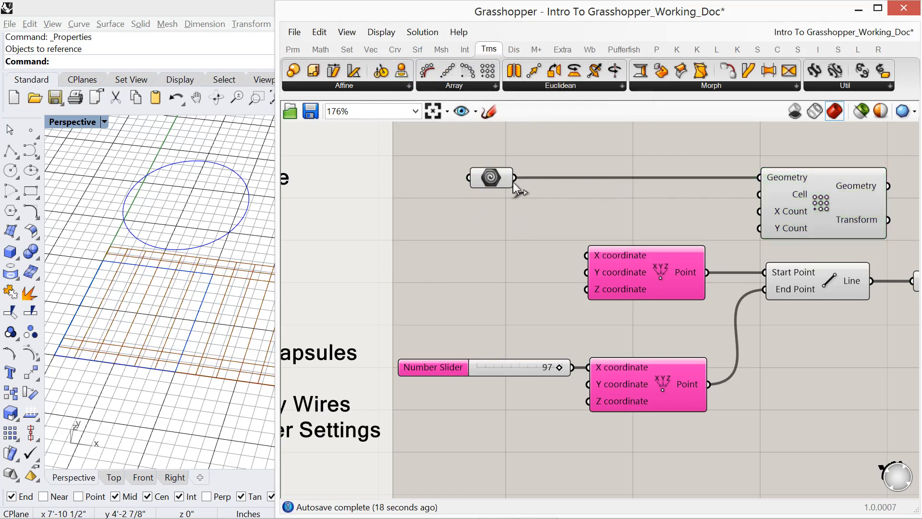
mouse_move(500, 181)
click(491, 182)
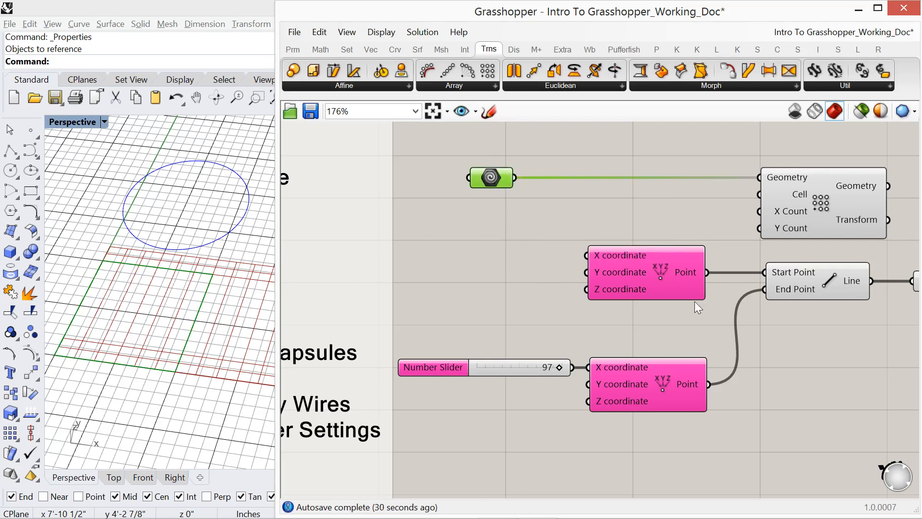
- Set multiple geometries in the Geometry container by referencing both the circle and the rectangle curve from the Rhino viewport
right_drag(681, 319, 586, 323)
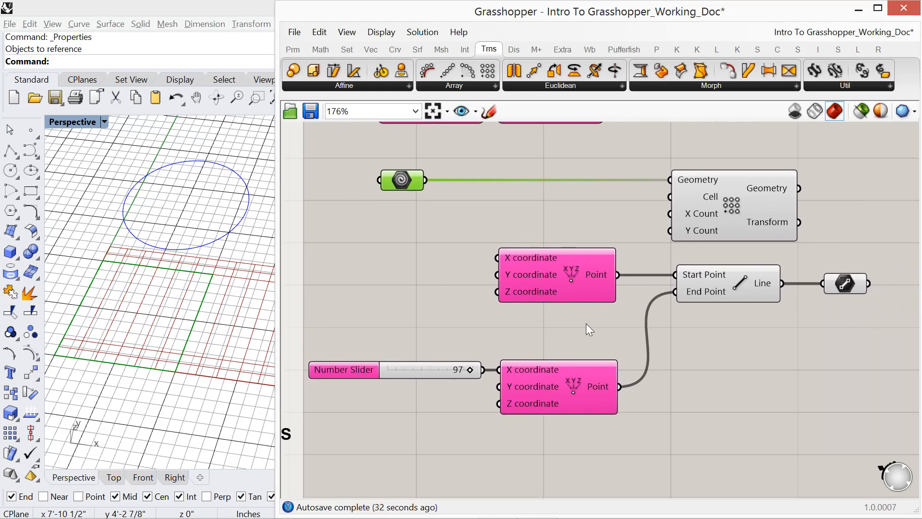
scroll(586, 324, down, 2)
scroll(580, 319, up, 2)
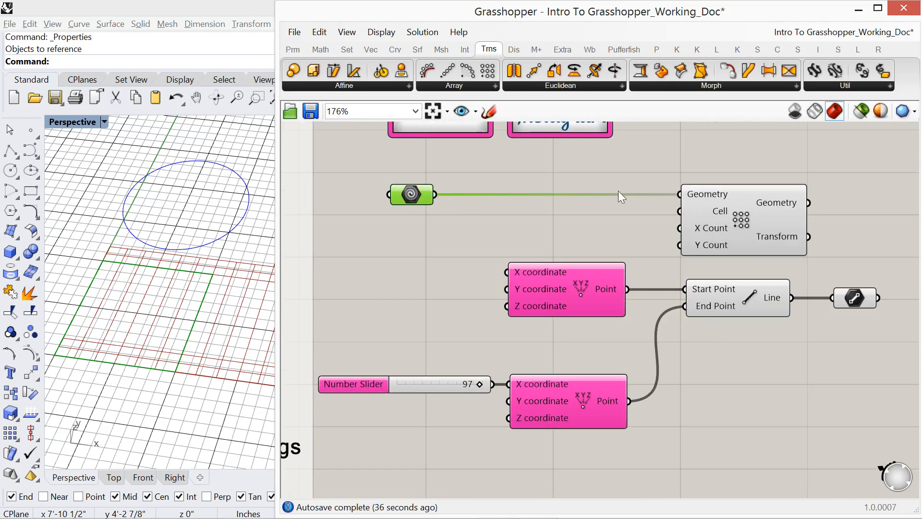
right_click(409, 200)
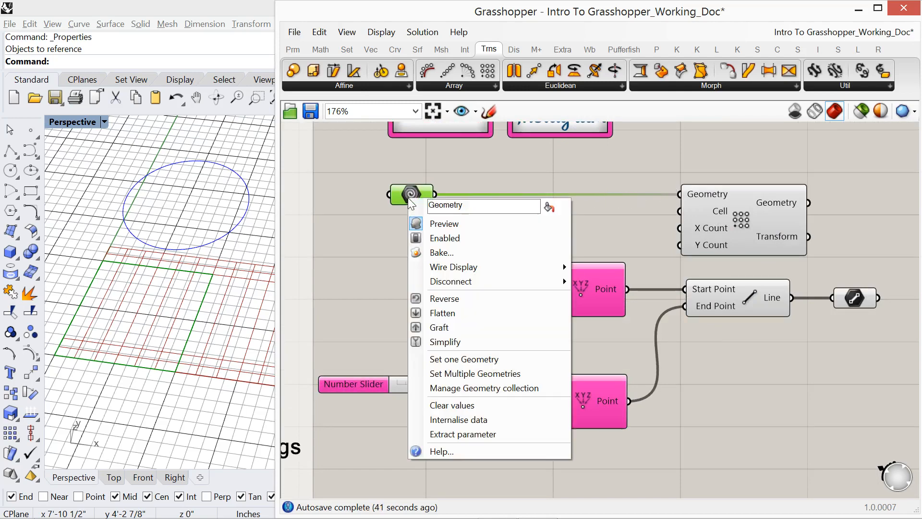
click(479, 378)
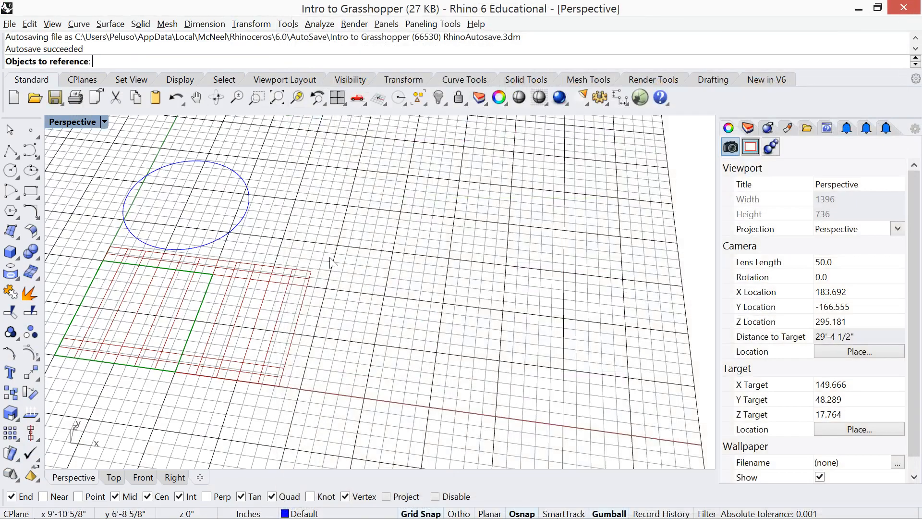
click(238, 229)
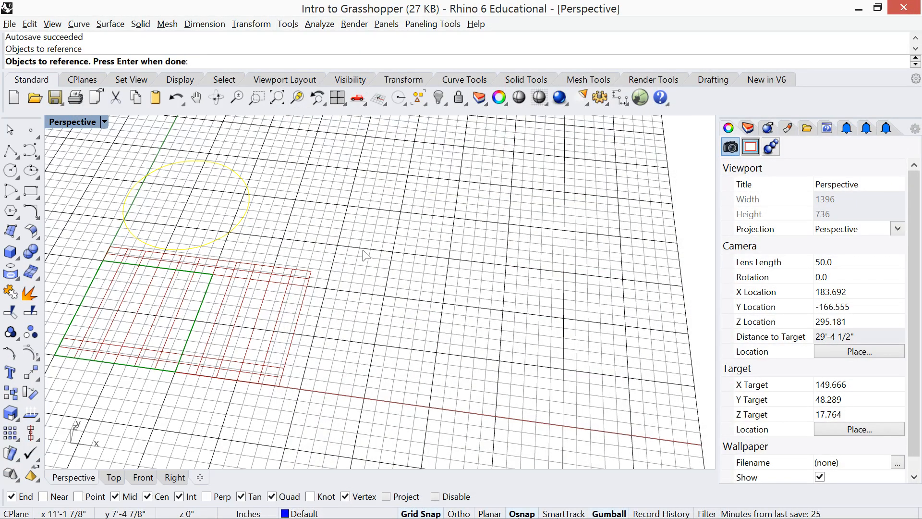
click(201, 307)
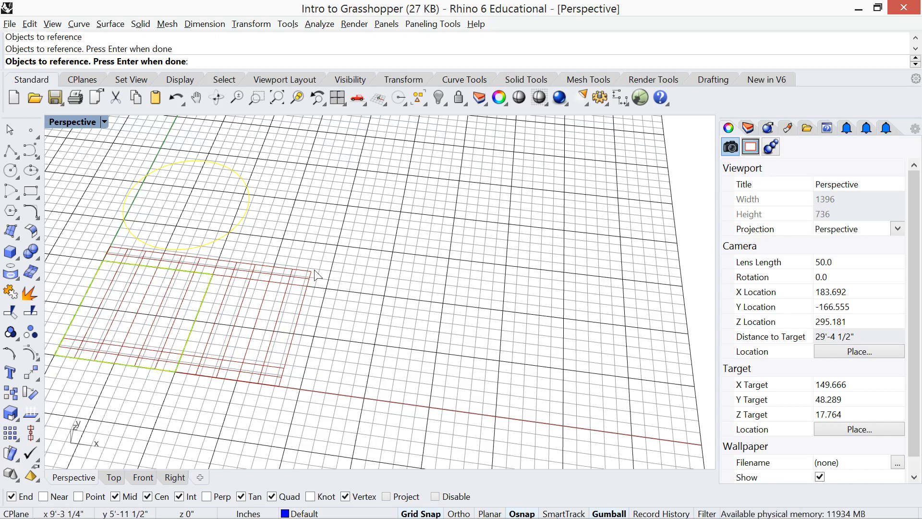
key(Return)
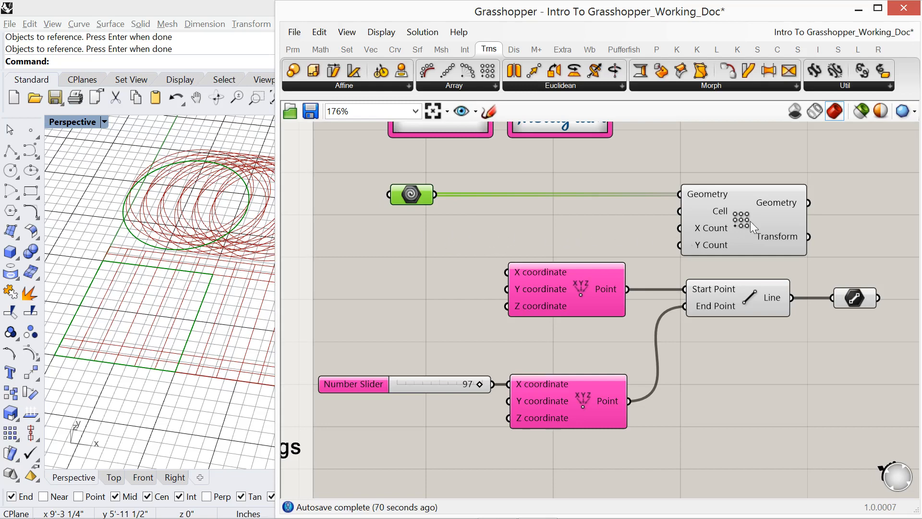
- Add a second Geometry container after the Rectangular Array and wire the array's Geometry output into it
mouse_move(763, 203)
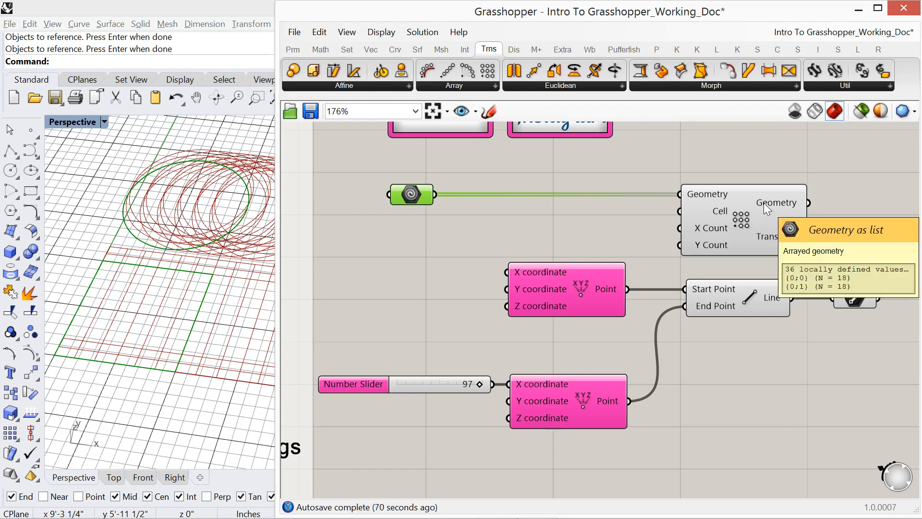
right_drag(814, 232, 727, 222)
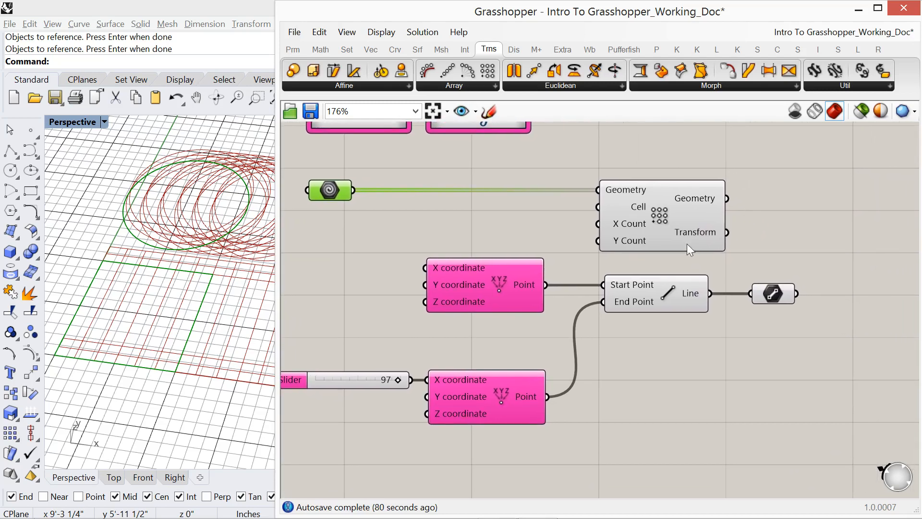
click(293, 49)
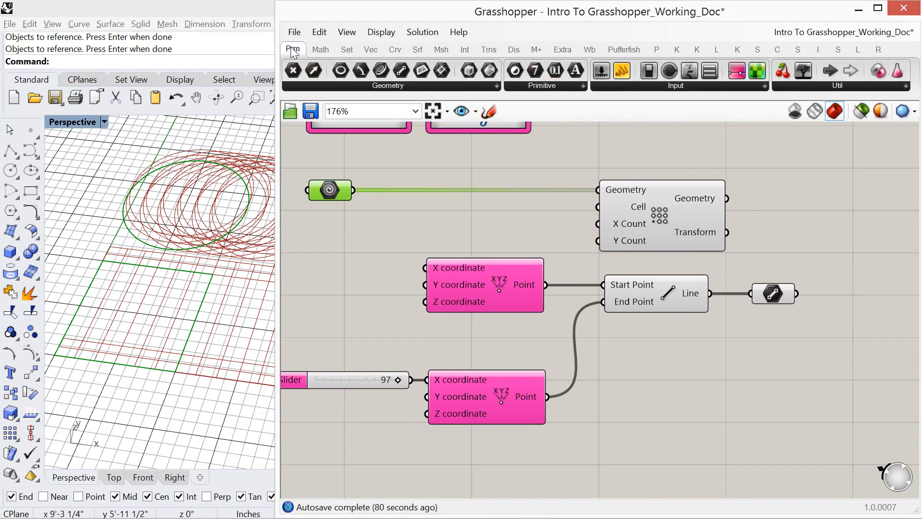
click(483, 85)
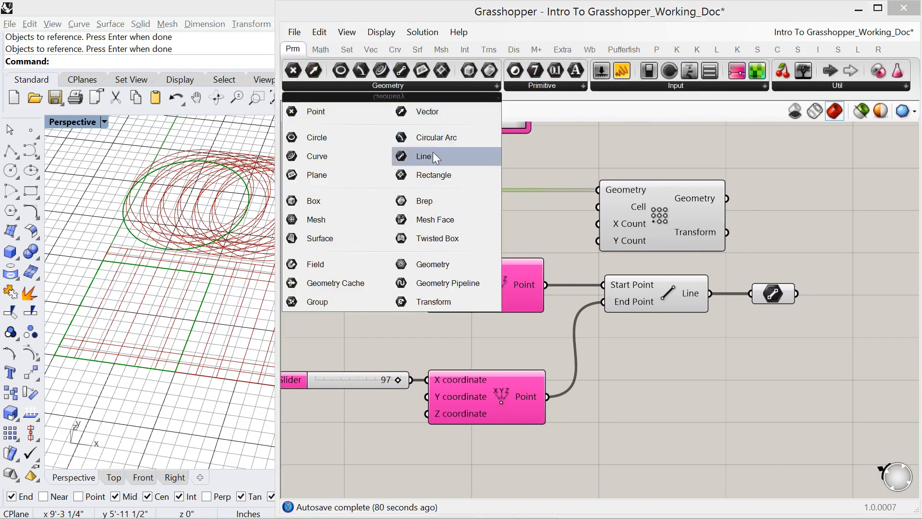
drag(443, 259, 801, 206)
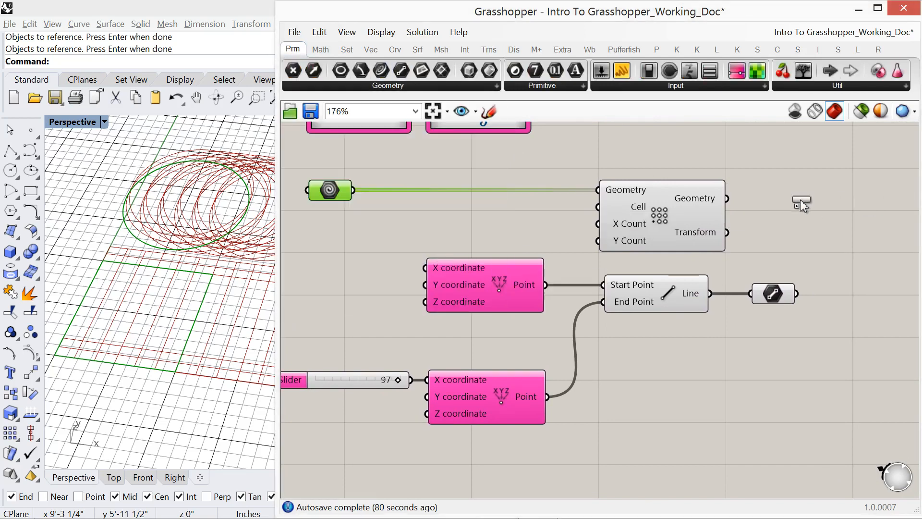
drag(727, 199, 817, 200)
click(808, 200)
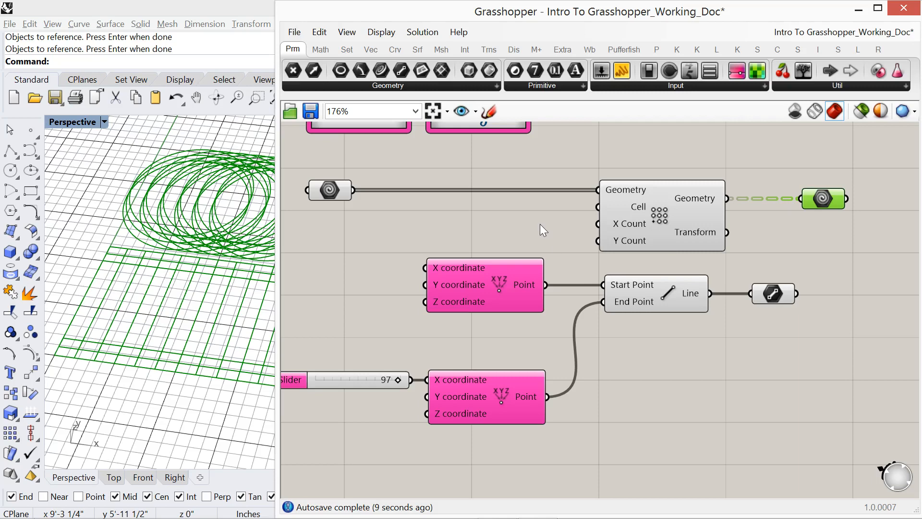
- Add a Panel fed by the output Geometry container and lengthen it to show more of the list
right_drag(577, 226, 635, 228)
scroll(635, 227, down, 5)
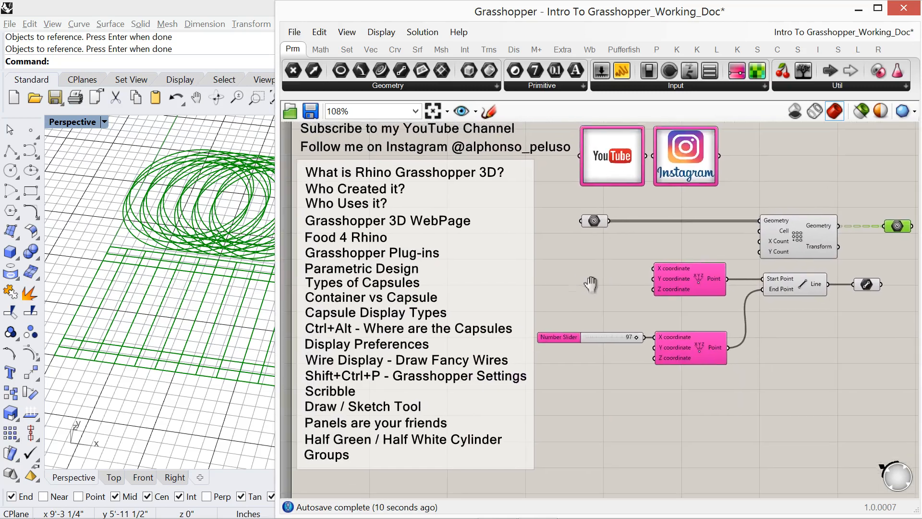
right_drag(580, 286, 569, 298)
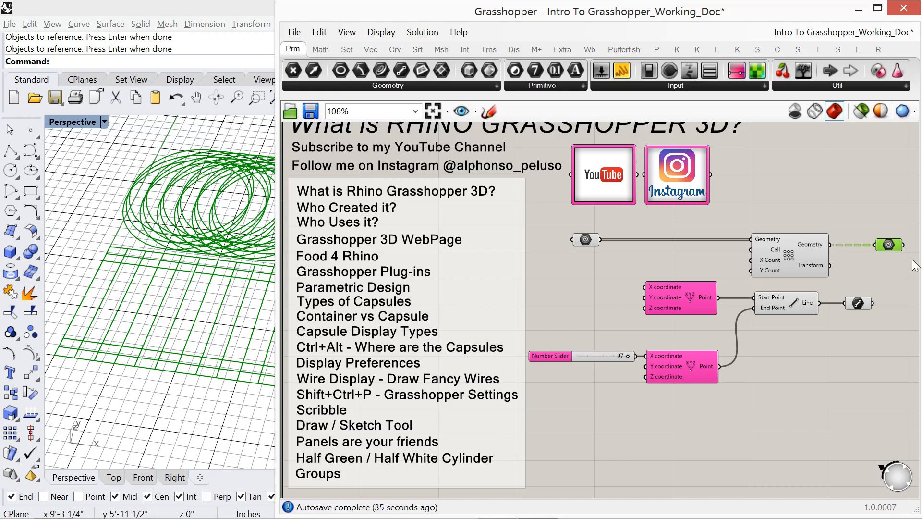
right_drag(876, 280, 680, 290)
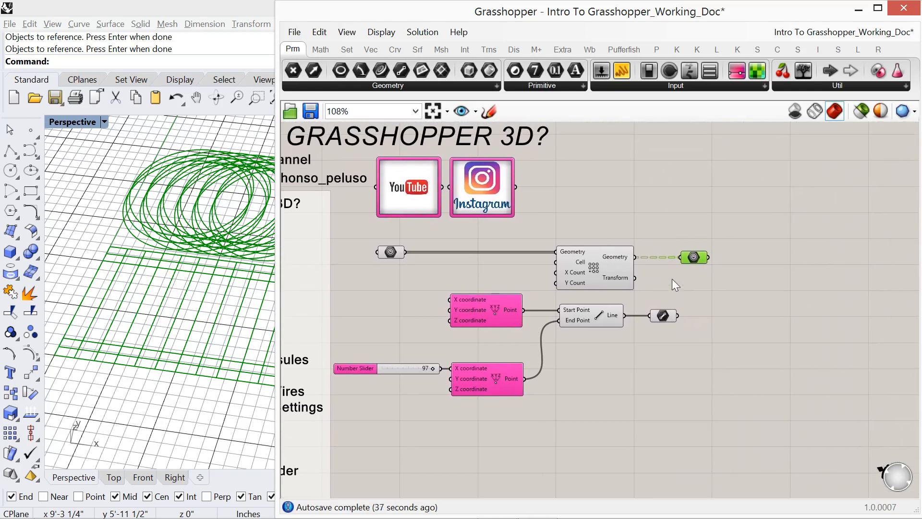
scroll(673, 279, up, 4)
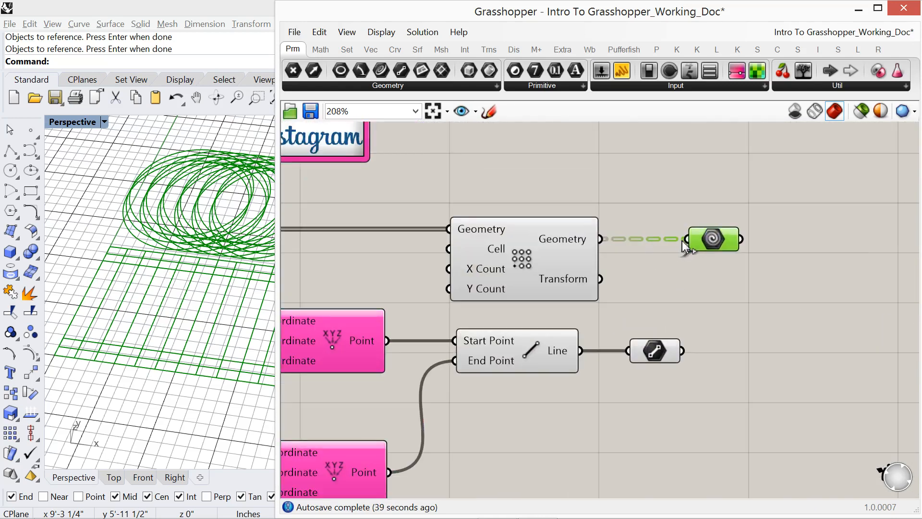
right_drag(713, 264, 620, 267)
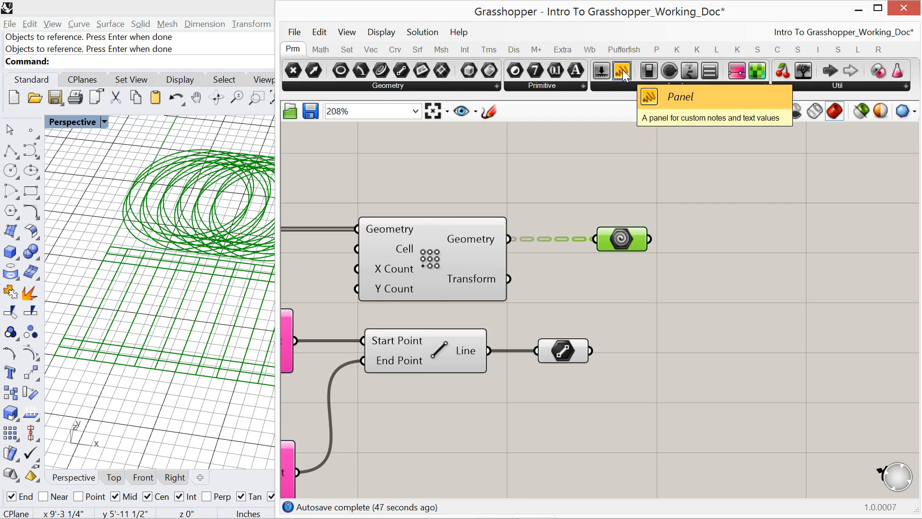
drag(622, 70, 773, 245)
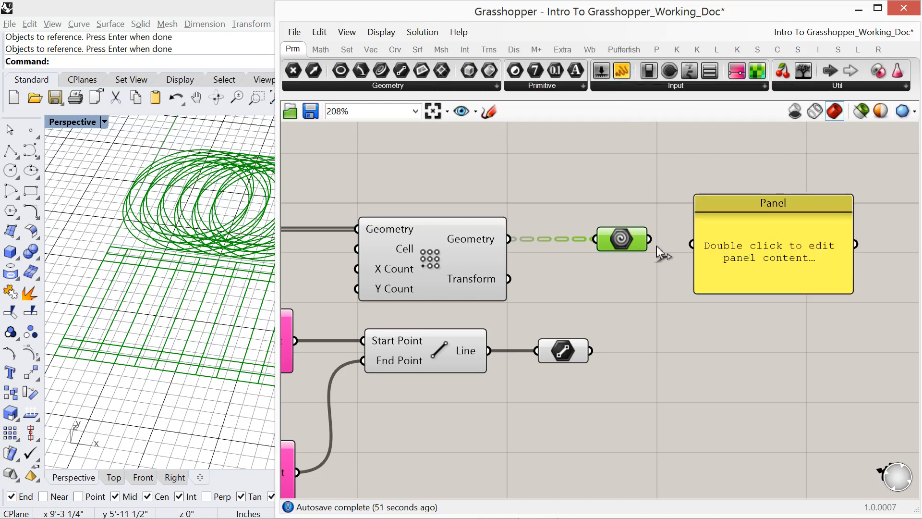
drag(650, 239, 692, 244)
drag(727, 205, 733, 203)
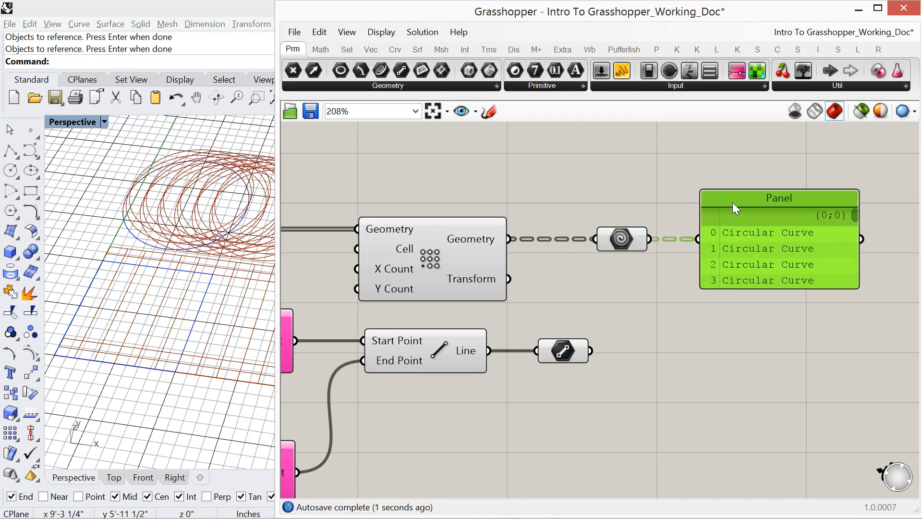
drag(763, 288, 763, 442)
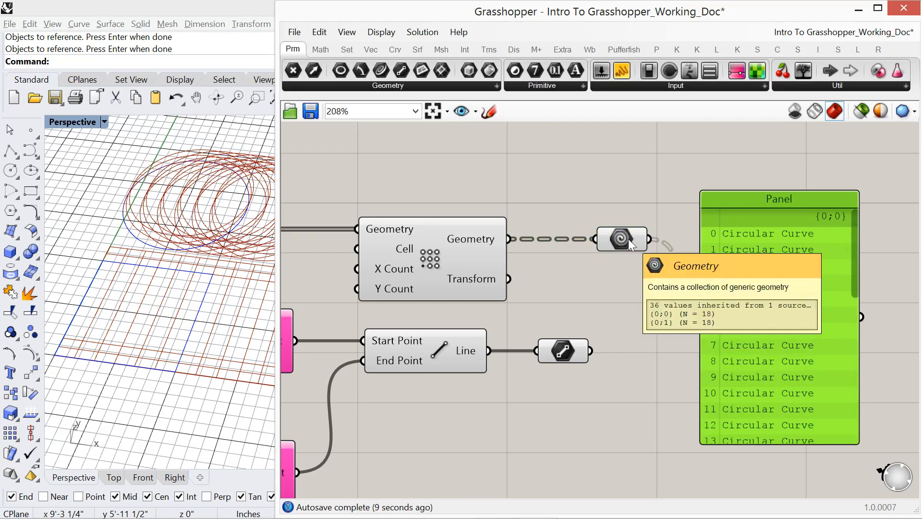
- Select the source Geometry container to compare its wire with the array's output wires, and review the Panel's list
right_drag(515, 273, 646, 264)
scroll(646, 265, down, 2)
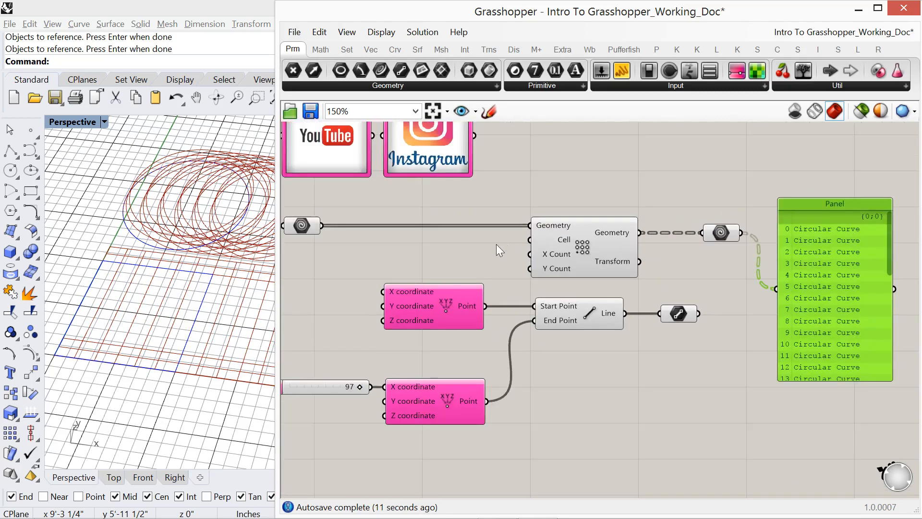
right_drag(497, 244, 504, 246)
click(309, 229)
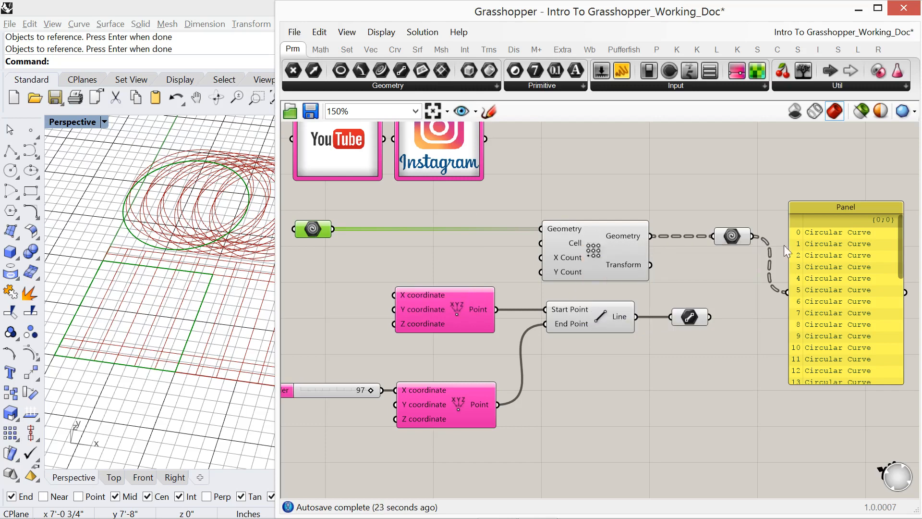
drag(905, 238, 903, 351)
scroll(900, 355, up, 10)
right_drag(534, 365, 625, 316)
scroll(626, 316, down, 4)
right_drag(474, 369, 544, 367)
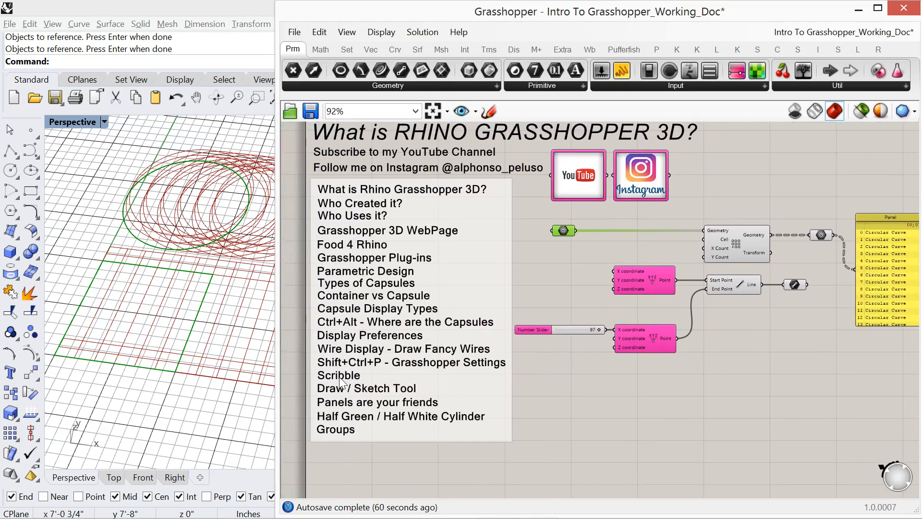
- Add a Scribble note to the canvas and place it just above the Rectangular Array component
scroll(339, 376, up, 2)
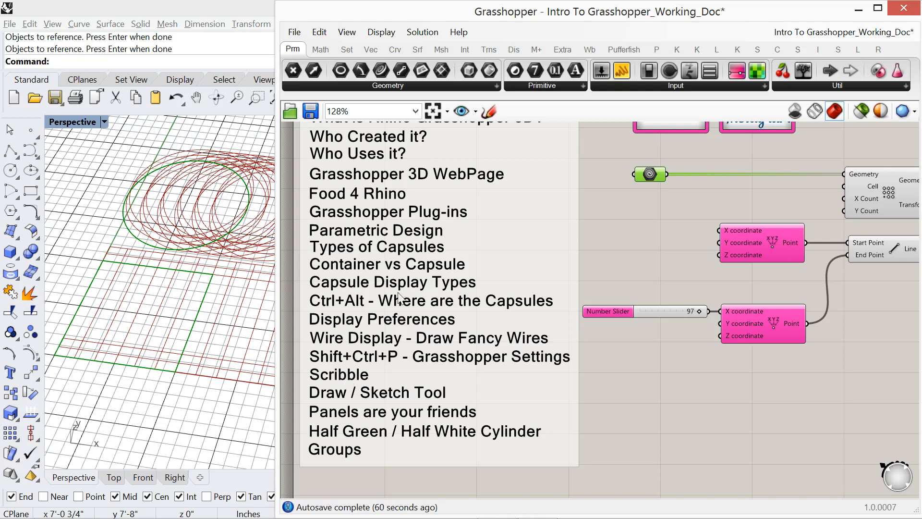
right_drag(616, 240, 599, 272)
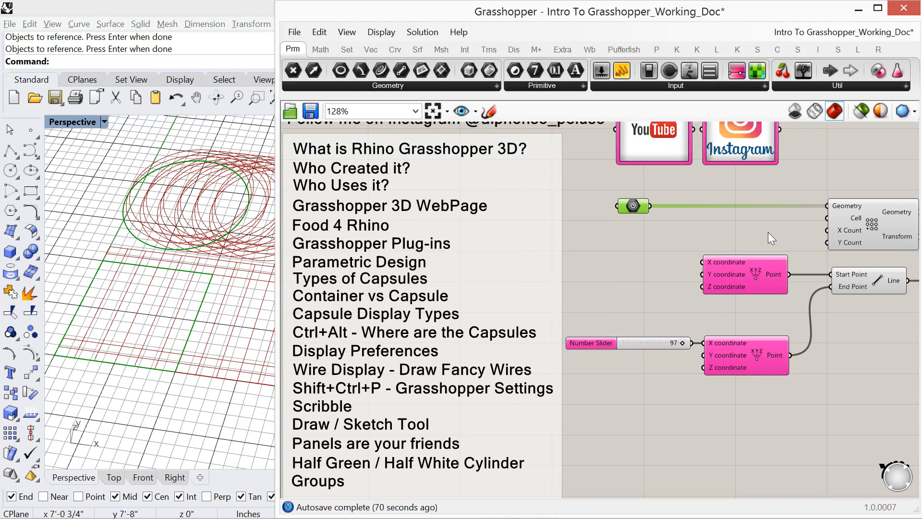
right_drag(768, 232, 535, 255)
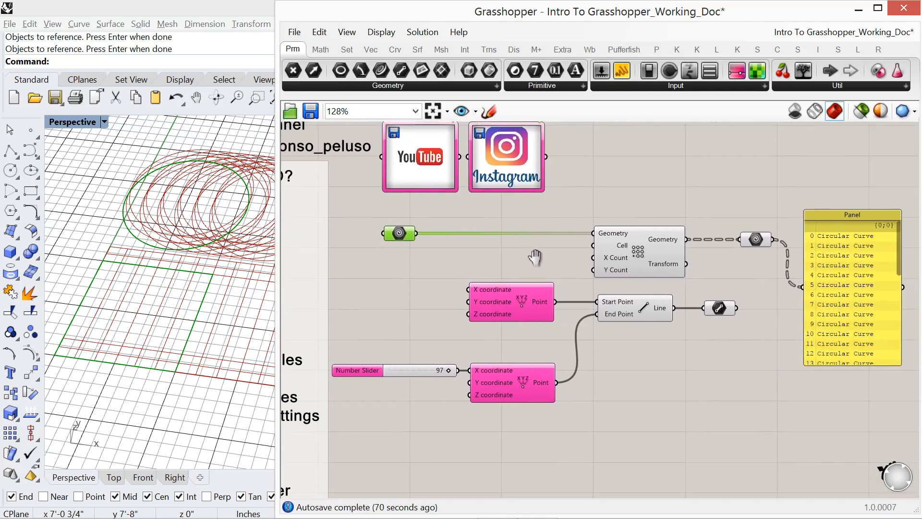
double_click(671, 200)
key(Escape)
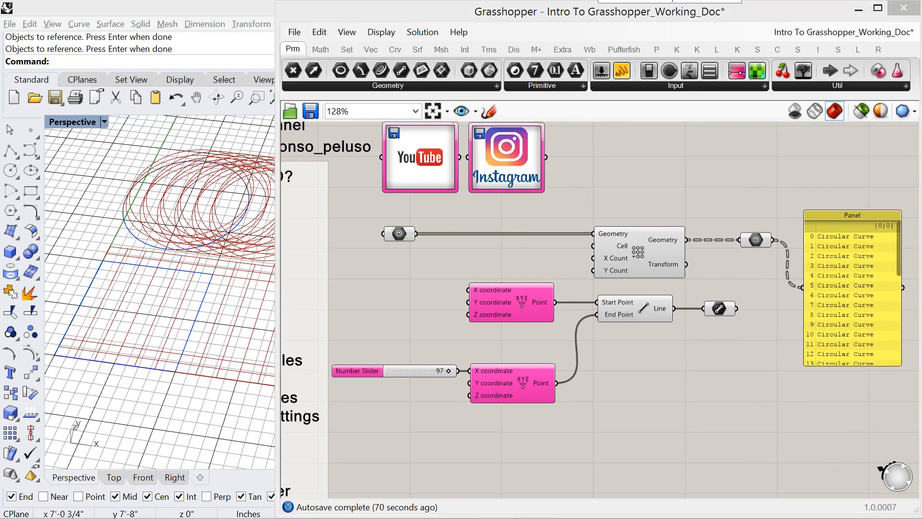
double_click(670, 200)
text(scr)
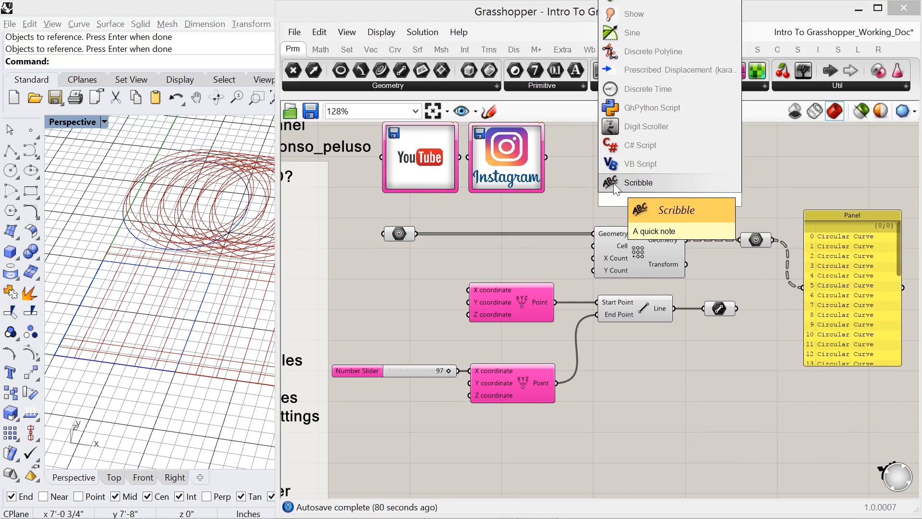
click(648, 183)
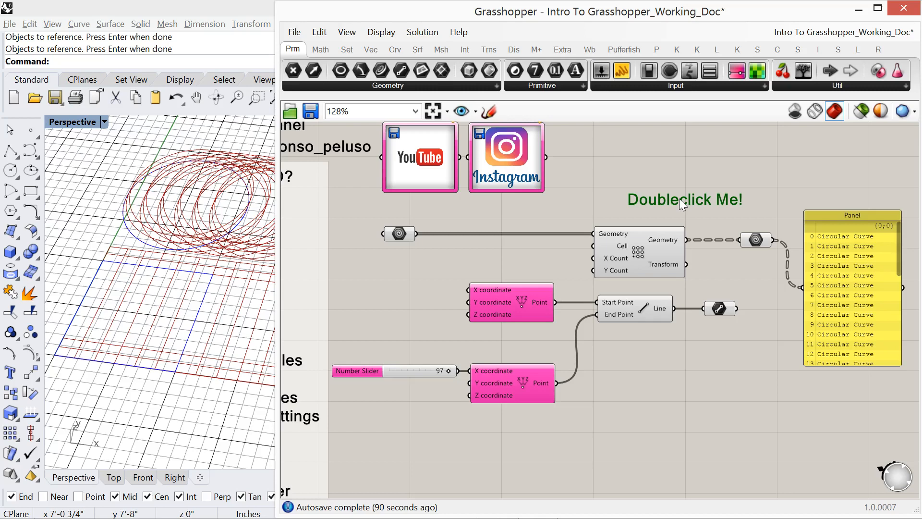
drag(680, 199, 638, 210)
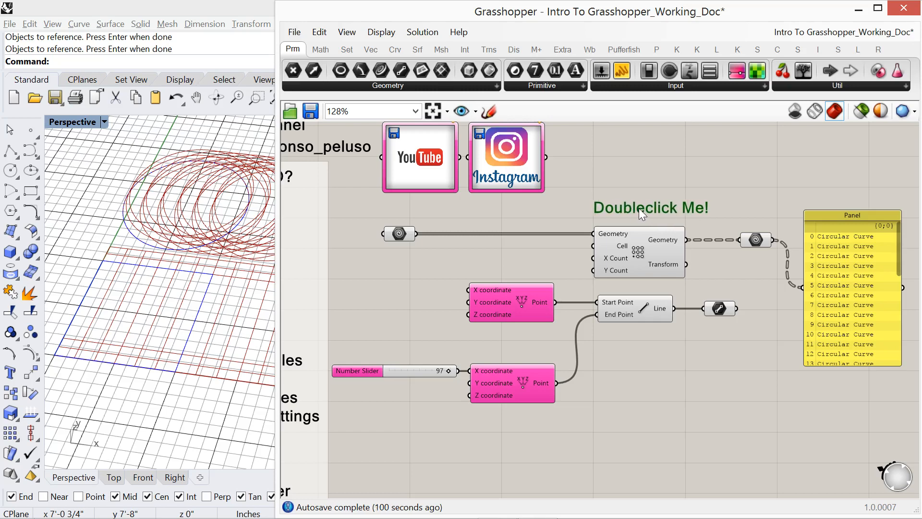
- Change the Scribble note's text to "Creating an array"
double_click(639, 207)
drag(633, 141, 559, 140)
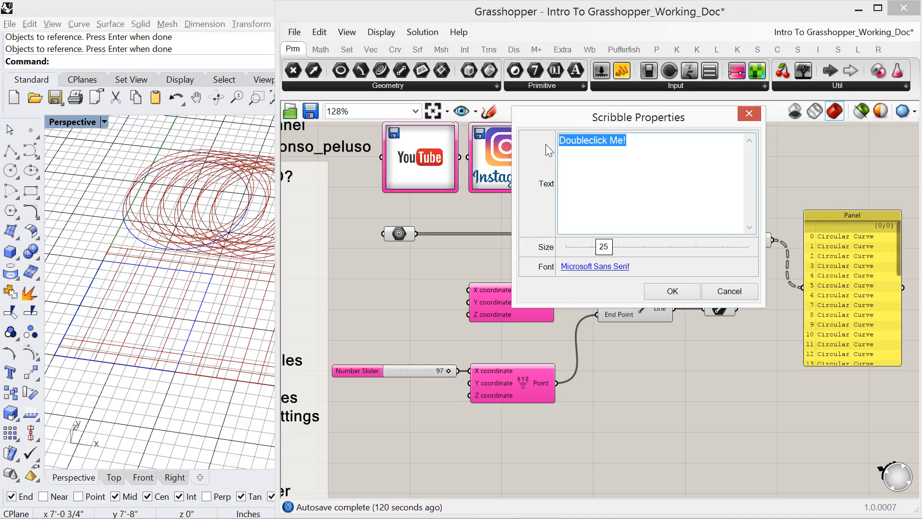
text(Crea)
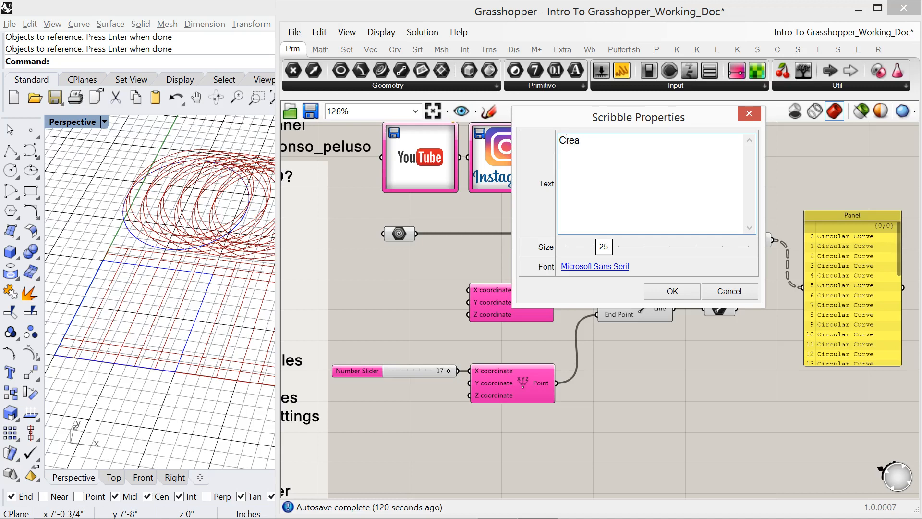
text(ting an)
mouse_move(574, 121)
mouse_down()
mouse_move(511, 262)
mouse_move(505, 303)
mouse_up()
text(array)
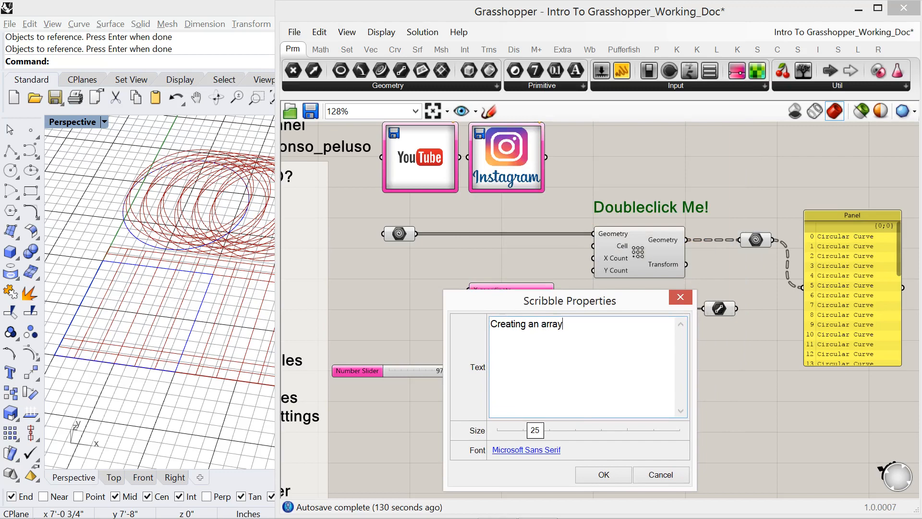
click(588, 473)
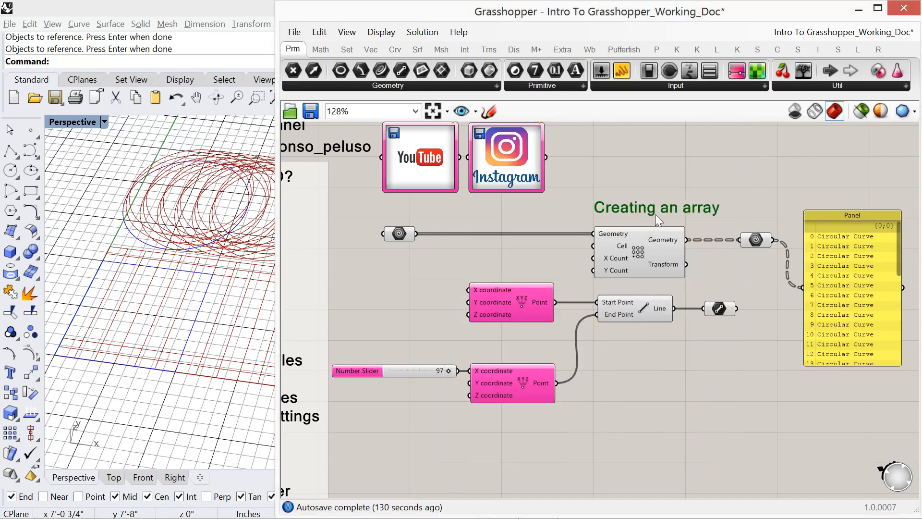
- Reposition the "Creating an array" Scribble note so it sits just above the Rectangular Array component, starting flush with its left edge
drag(656, 215, 640, 215)
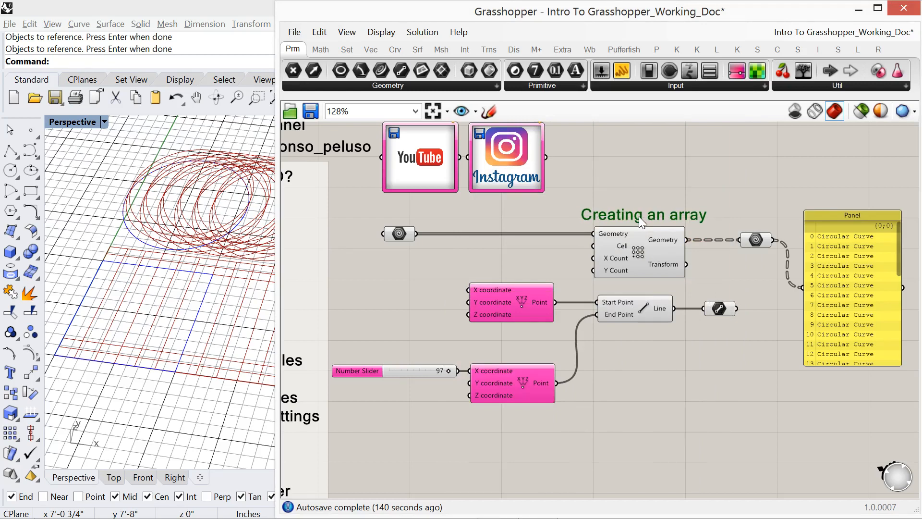
drag(639, 216, 644, 217)
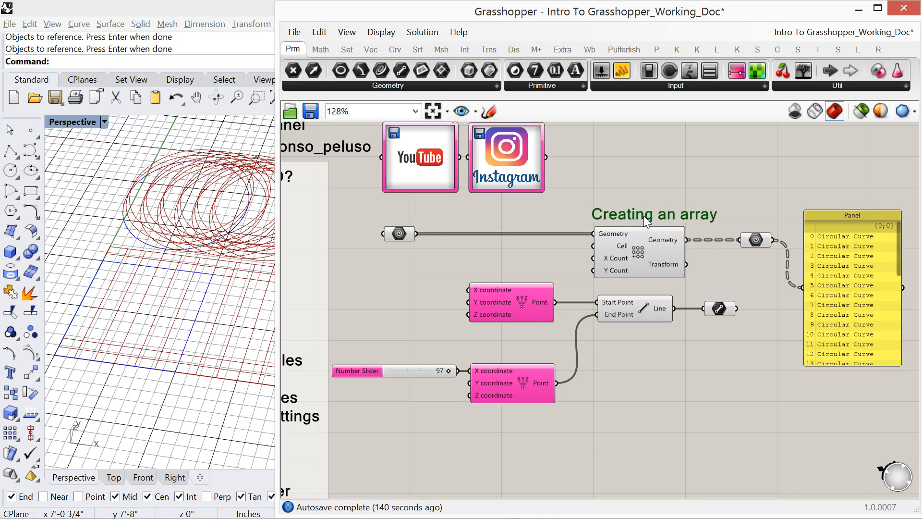
right_drag(555, 269, 716, 206)
right_drag(554, 264, 638, 259)
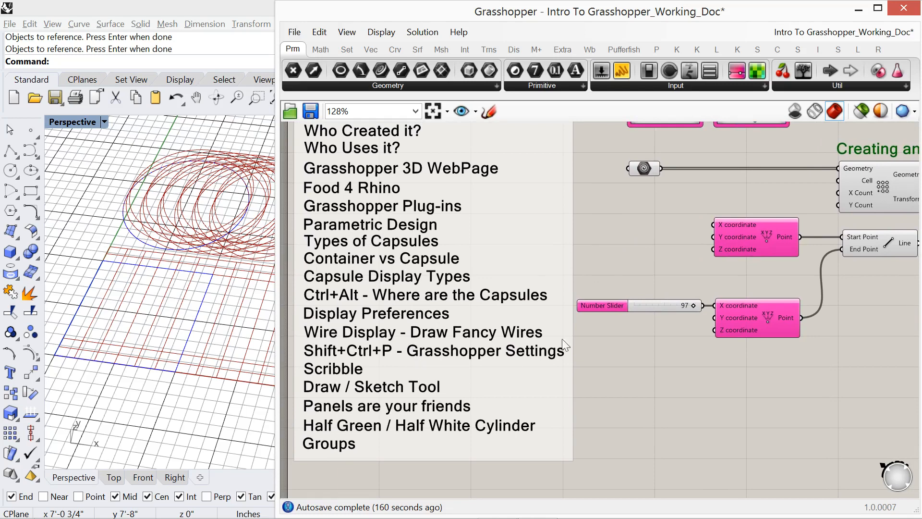
- Shift the upper point component slightly right and the lower point component with its Number Slider slightly left, putting the two points out of alignment
right_drag(677, 296, 457, 342)
scroll(477, 354, down, 1)
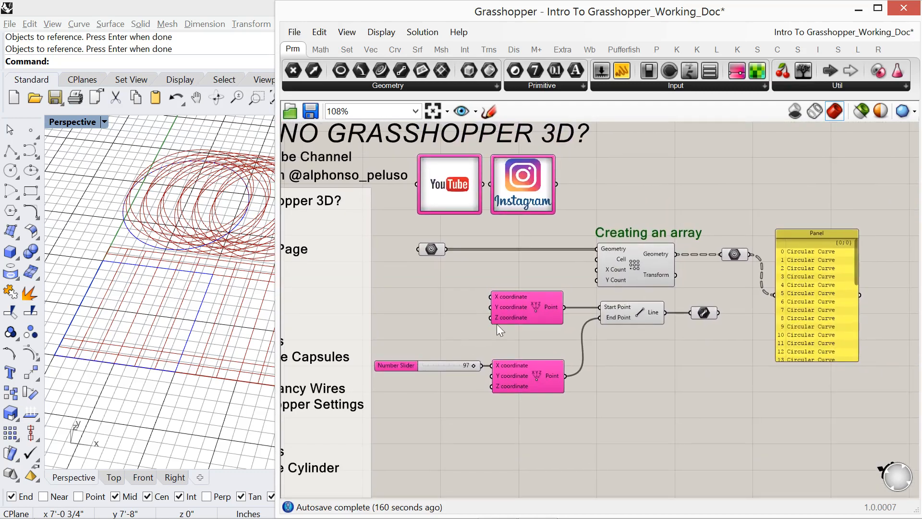
scroll(495, 323, up, 1)
right_drag(486, 330, 447, 333)
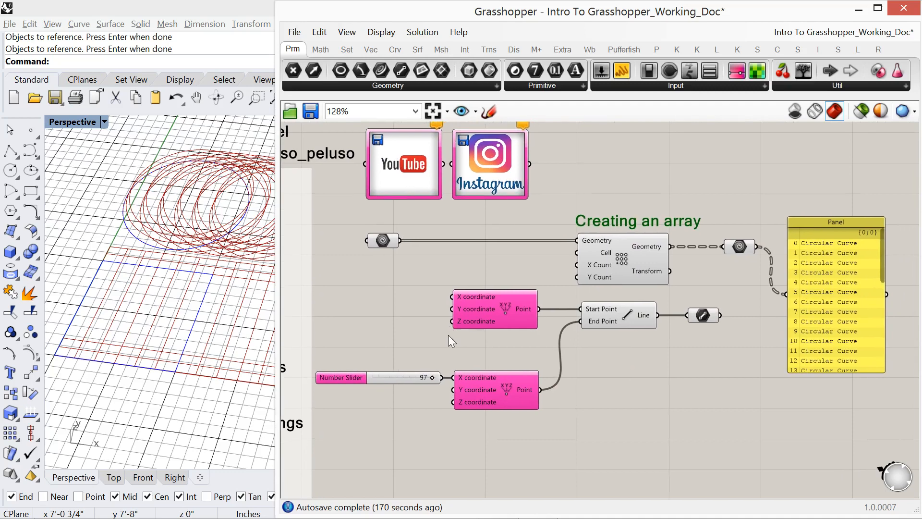
drag(495, 309, 517, 307)
drag(484, 423, 401, 363)
drag(485, 394, 468, 393)
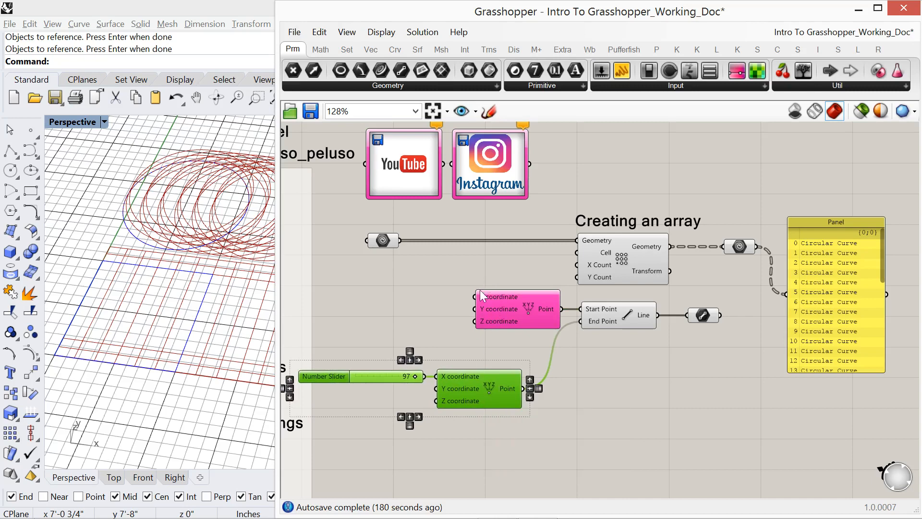
click(462, 288)
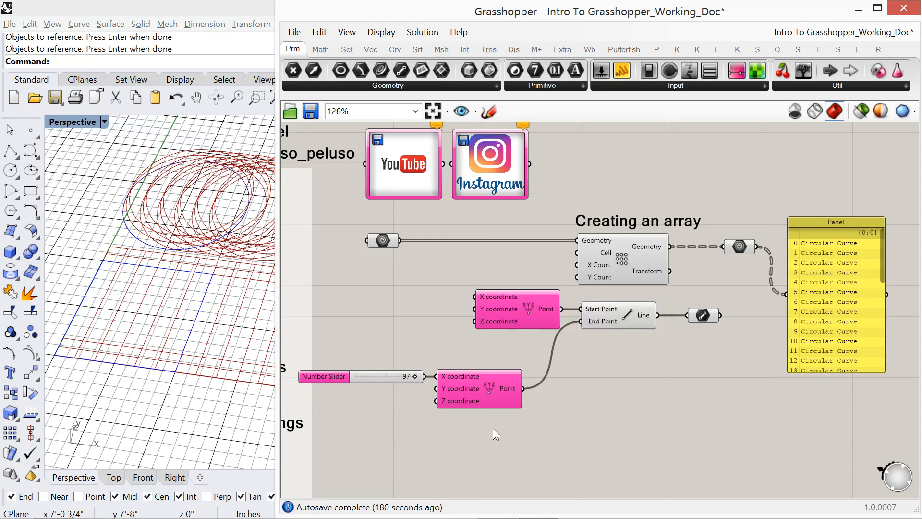
- Select both XYZ point components and align their left edges using the alignment widget
drag(500, 440, 460, 284)
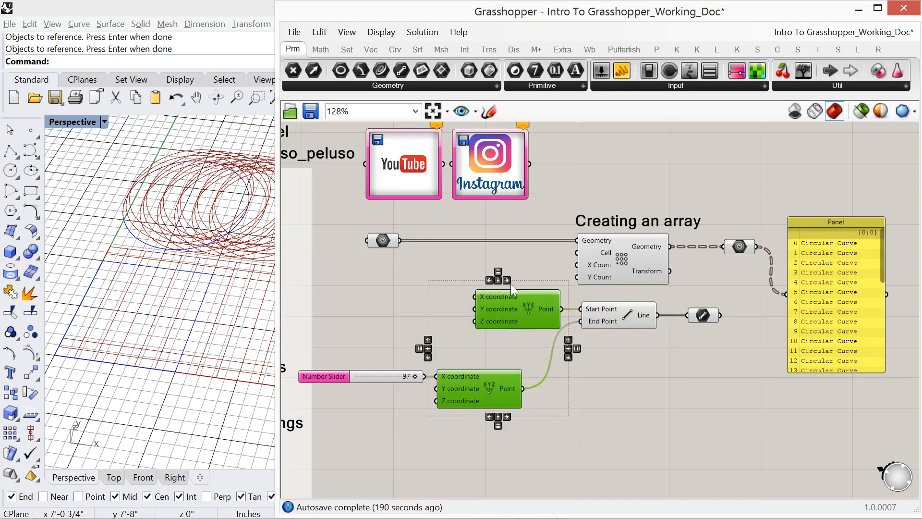
scroll(431, 328, up, 4)
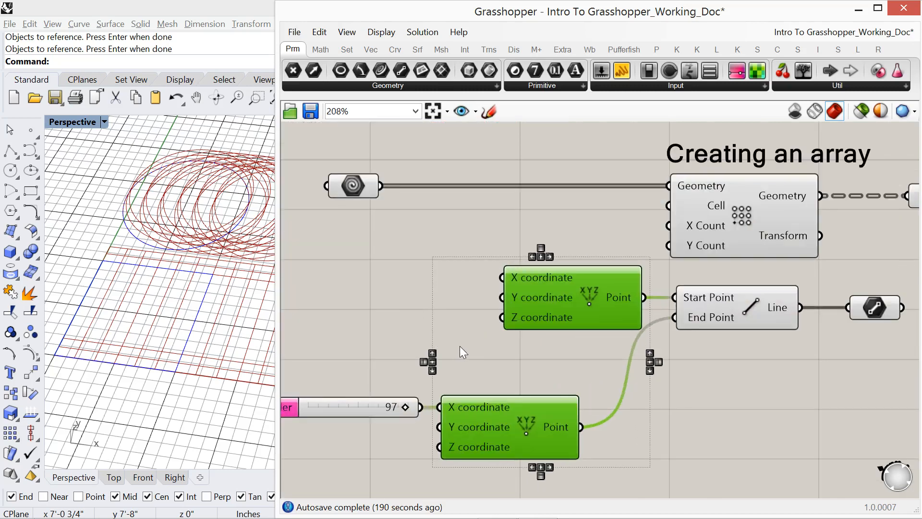
right_drag(460, 346, 437, 282)
scroll(432, 267, up, 1)
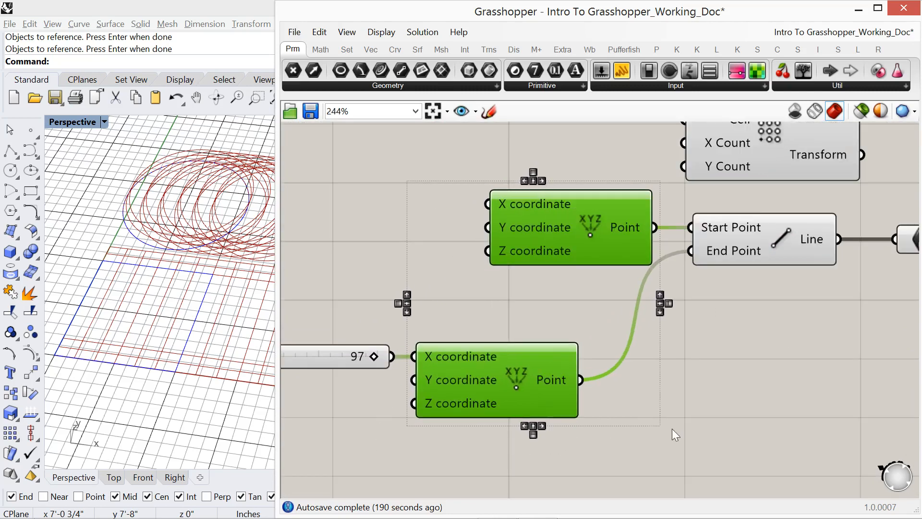
click(523, 180)
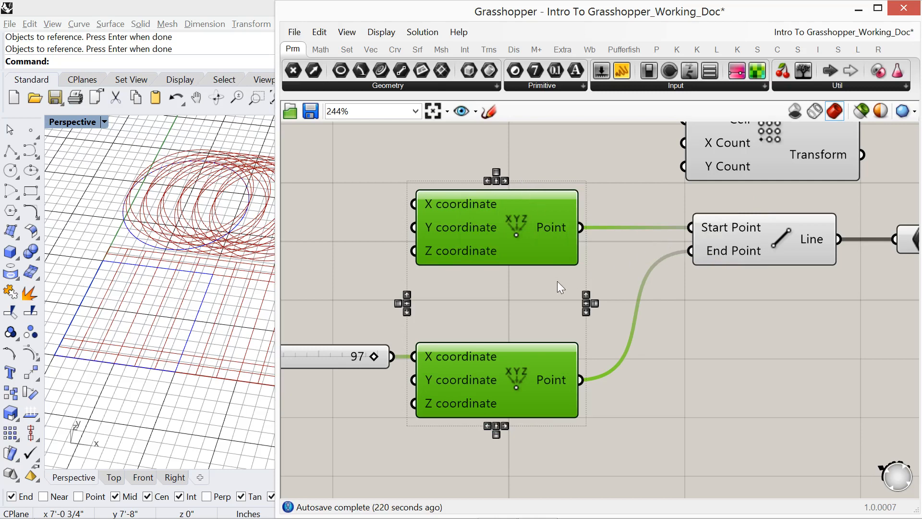
click(535, 288)
- Select the upper point component together with the Line component and align their top edges
click(536, 252)
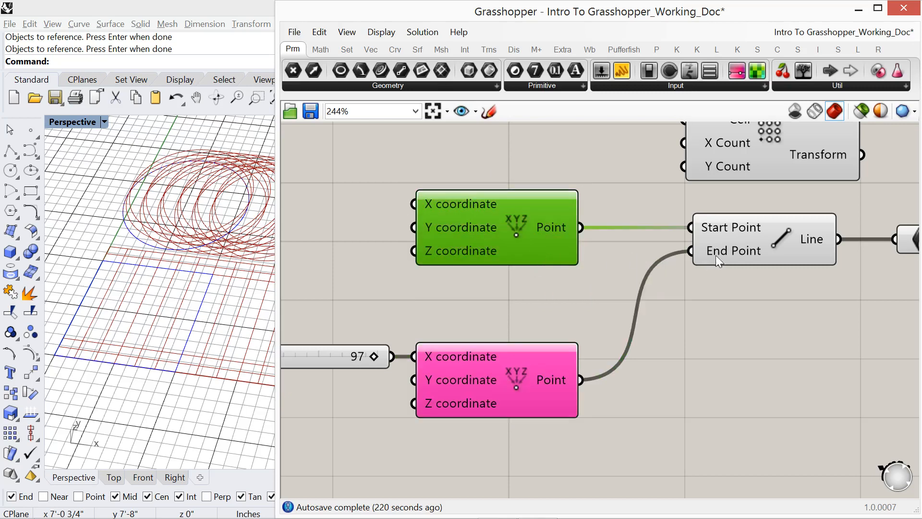
shift+click(735, 252)
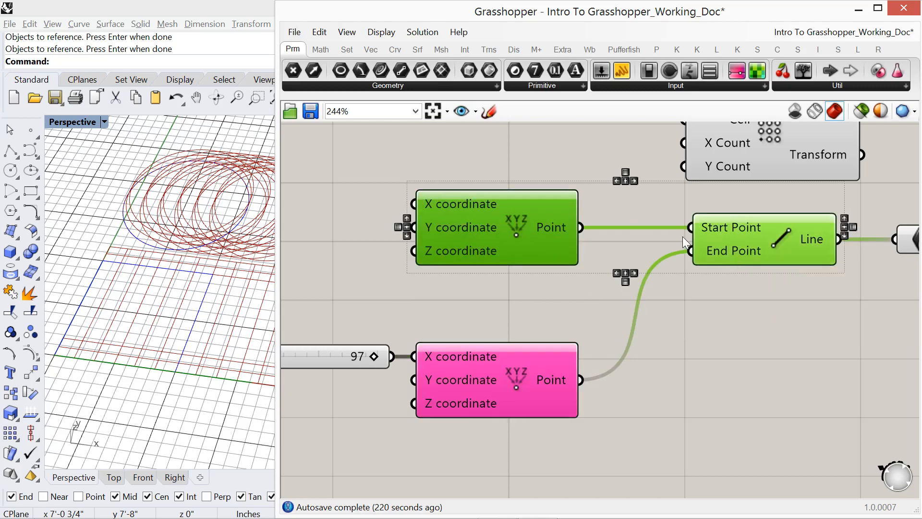
click(409, 228)
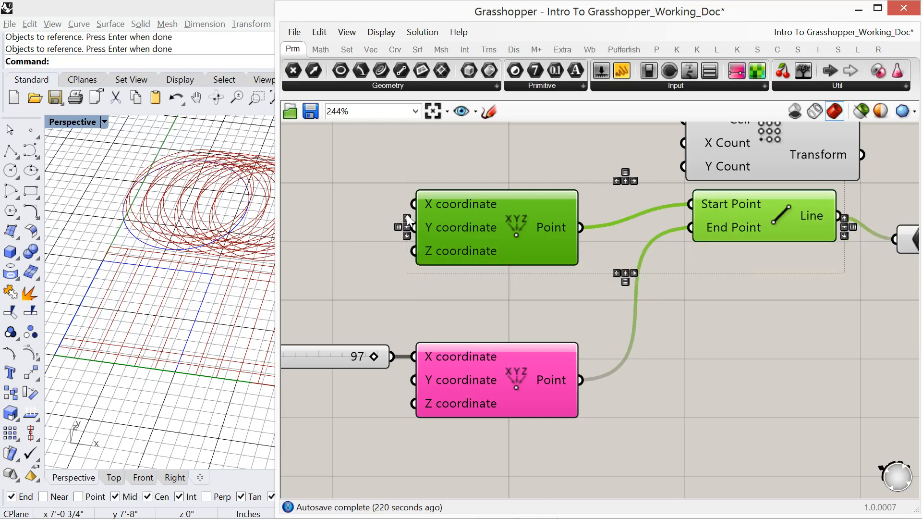
click(407, 243)
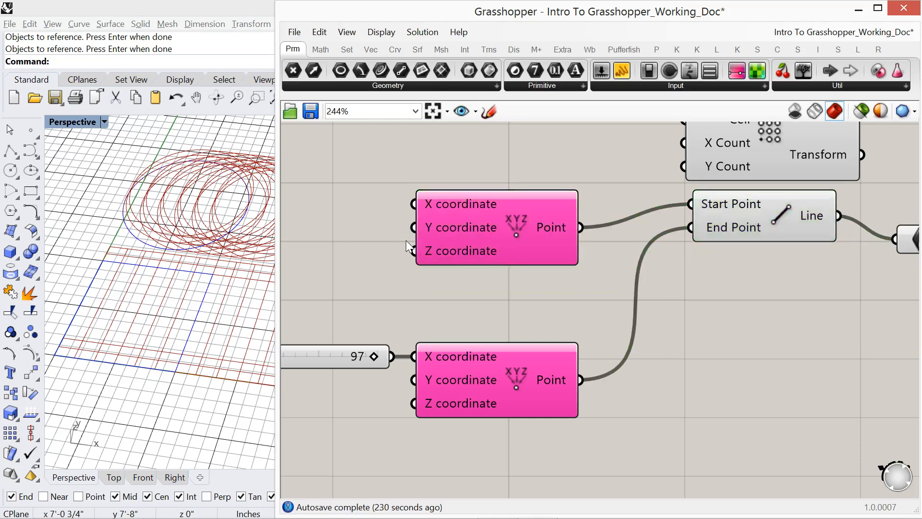
- Reselect the upper point and Line components and alternate between bottom-edge and top-edge alignment, ending with their bottom edges aligned
drag(715, 261, 482, 230)
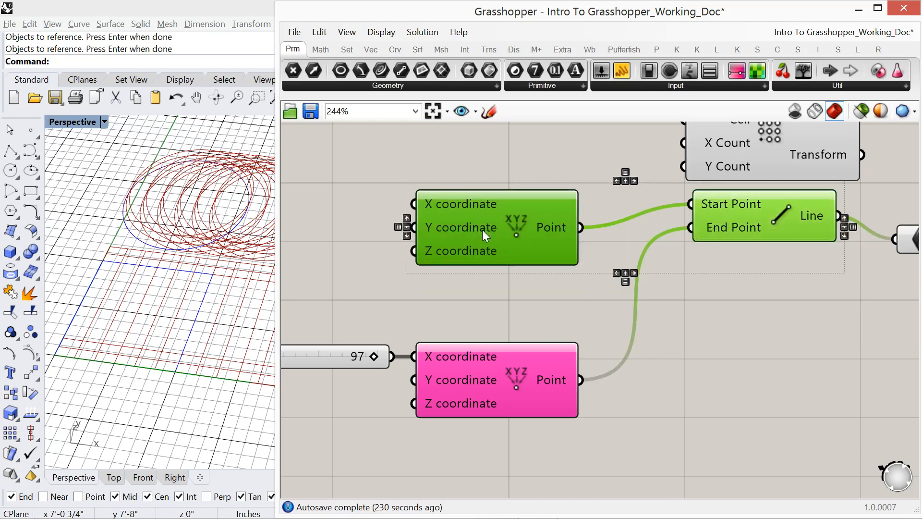
click(407, 236)
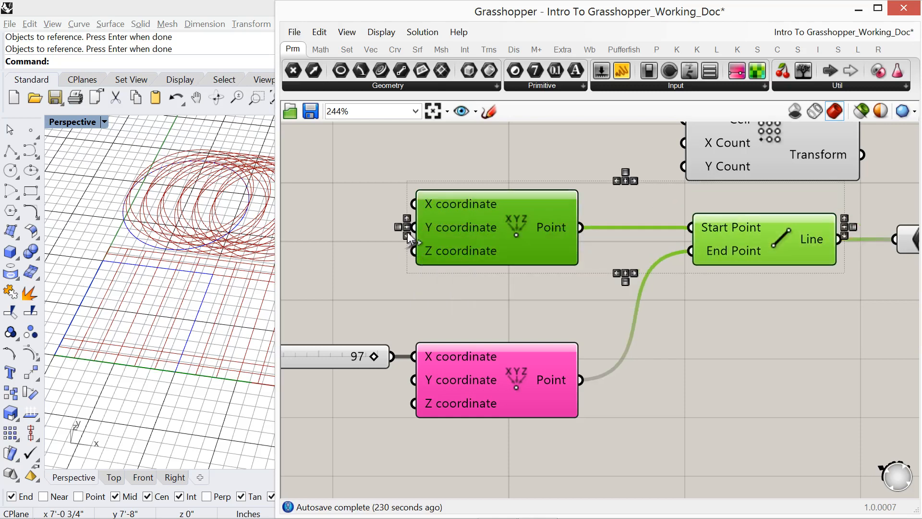
click(408, 219)
click(407, 235)
scroll(679, 374, down, 1)
click(673, 382)
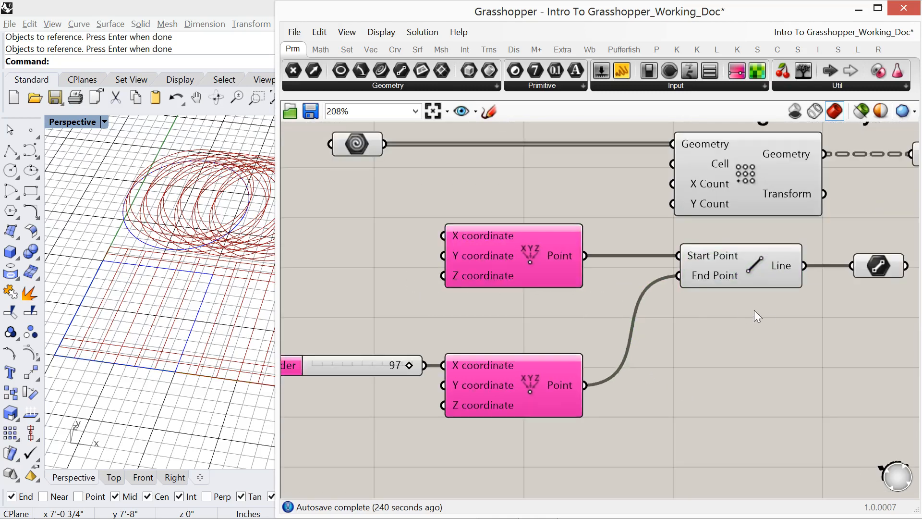
- Select the Rectangular Array and Line components and align their left edges
drag(766, 309, 686, 172)
right_drag(713, 143, 714, 177)
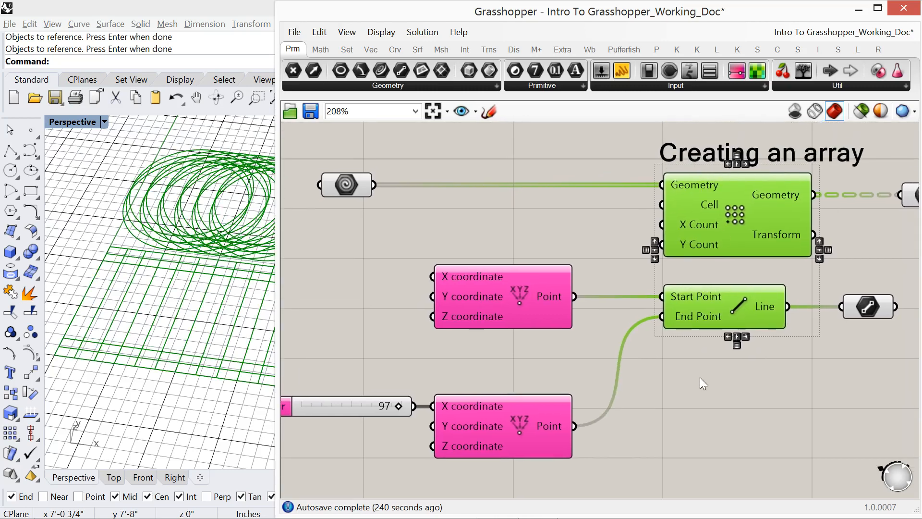
click(689, 405)
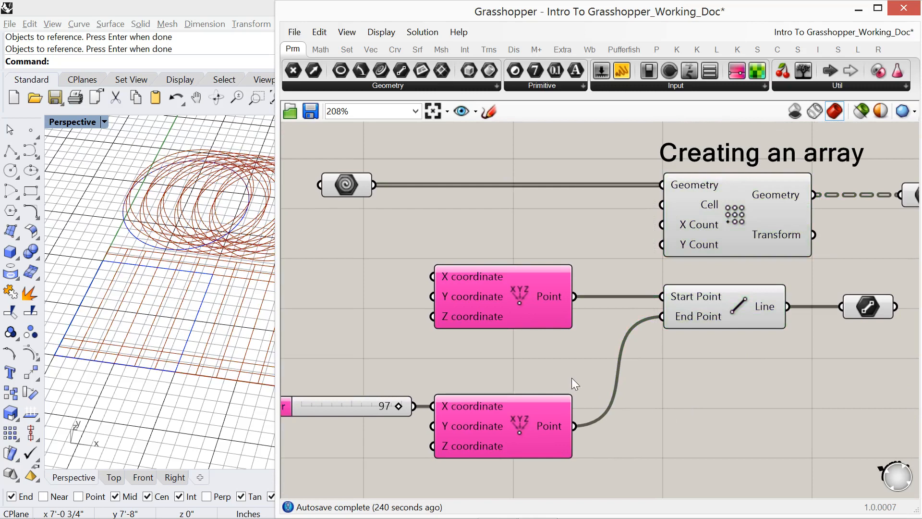
- Select both point components to show the alignment widget, then look over the Mr. Sparkle Simpsons Wiki page in the browser and return to Grasshopper
right_drag(574, 382, 618, 383)
drag(568, 267, 505, 463)
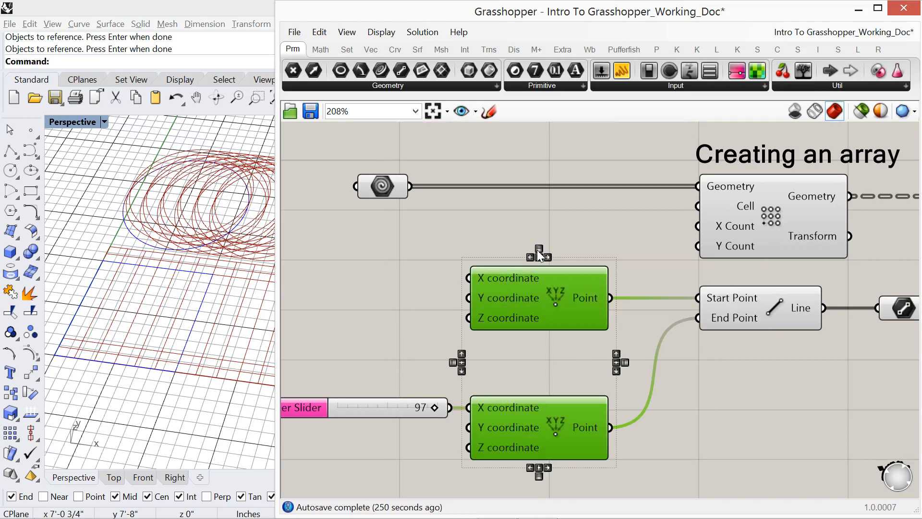
key(alt+Tab)
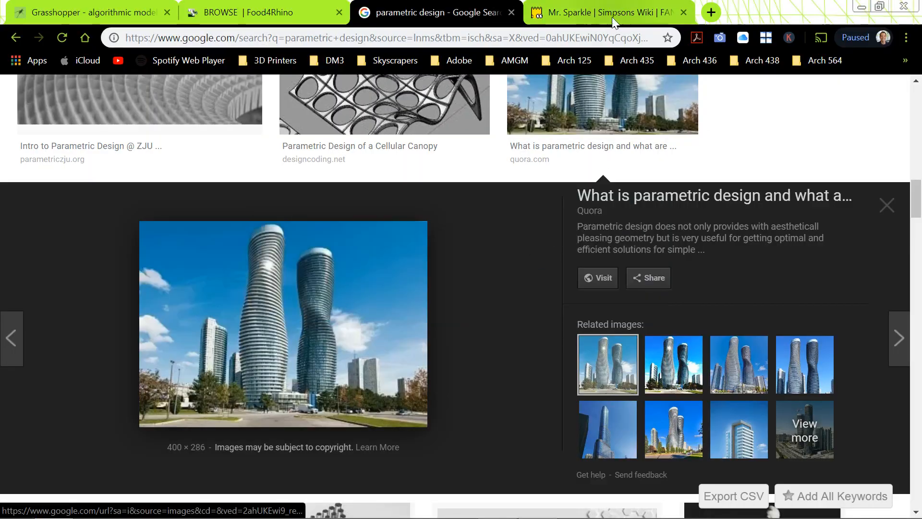
click(587, 15)
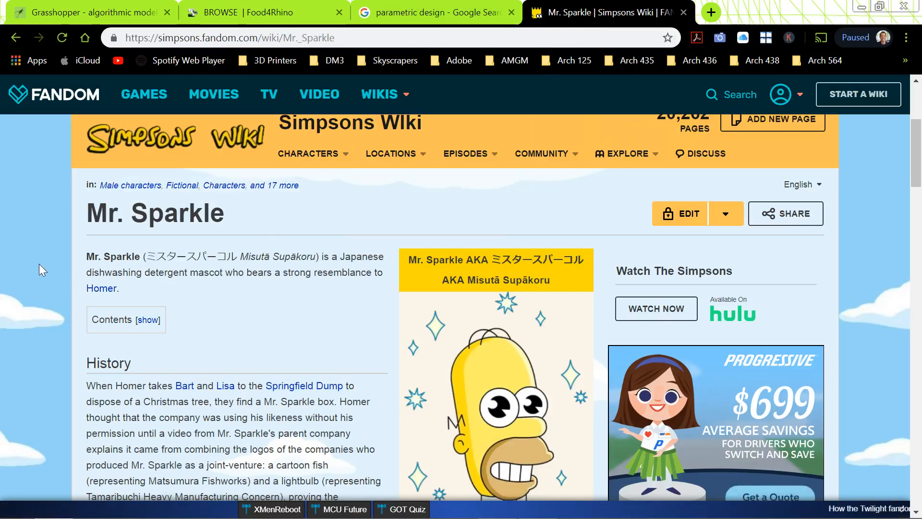
scroll(64, 238, down, 1)
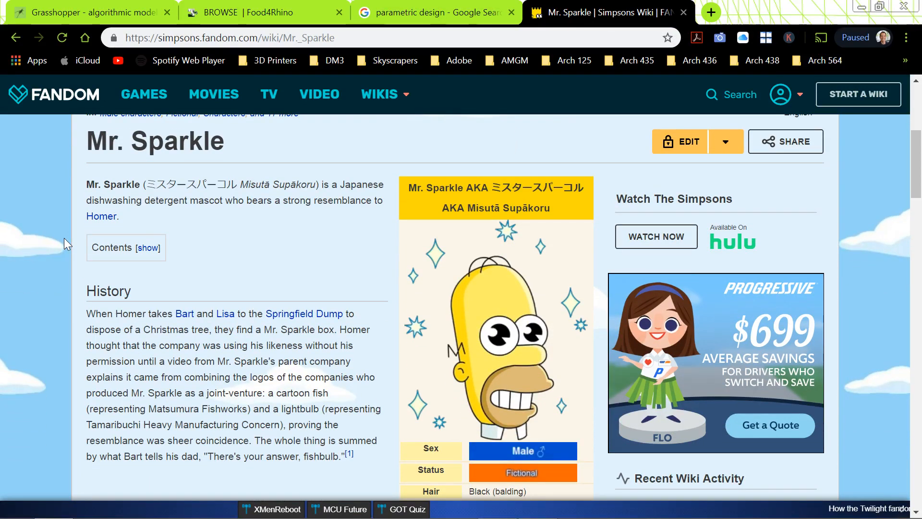
scroll(64, 238, down, 1)
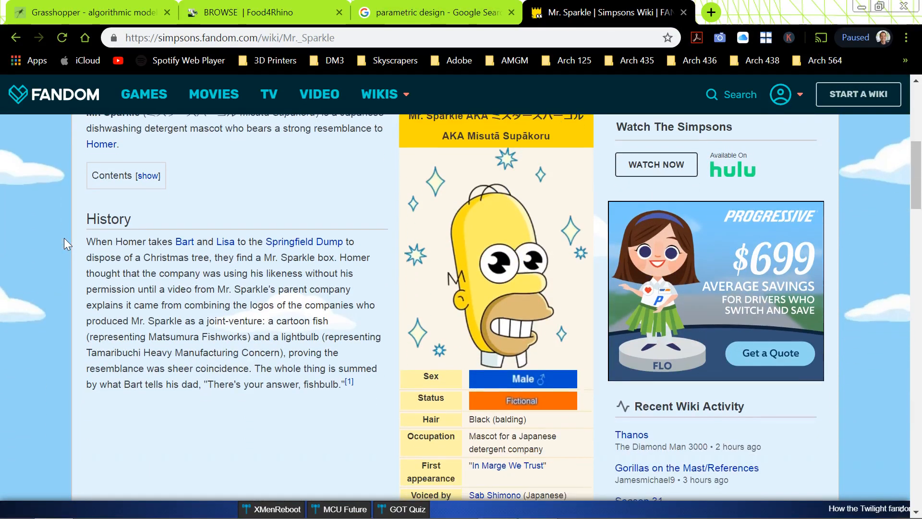
scroll(65, 238, up, 2)
key(alt+Tab)
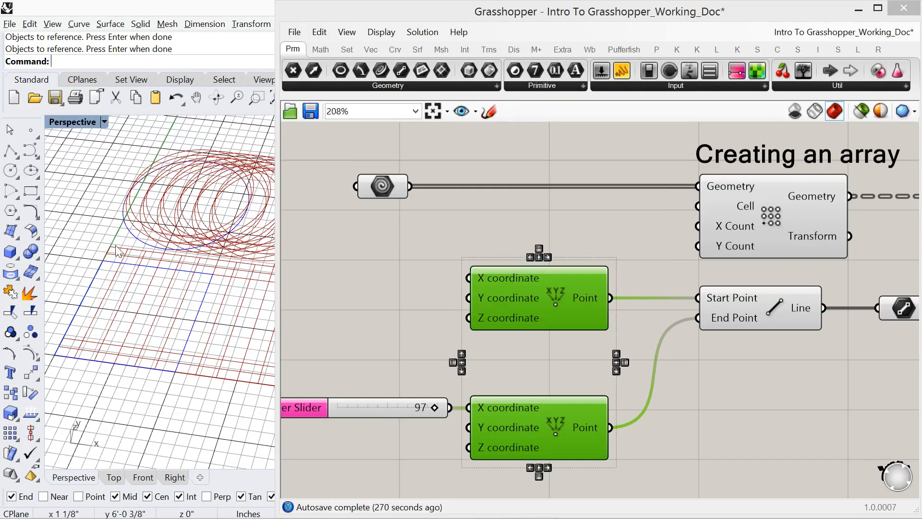
- Sketch a freehand loop with a short tail around the container fed by the Line component
right_drag(339, 333, 426, 311)
scroll(426, 312, down, 4)
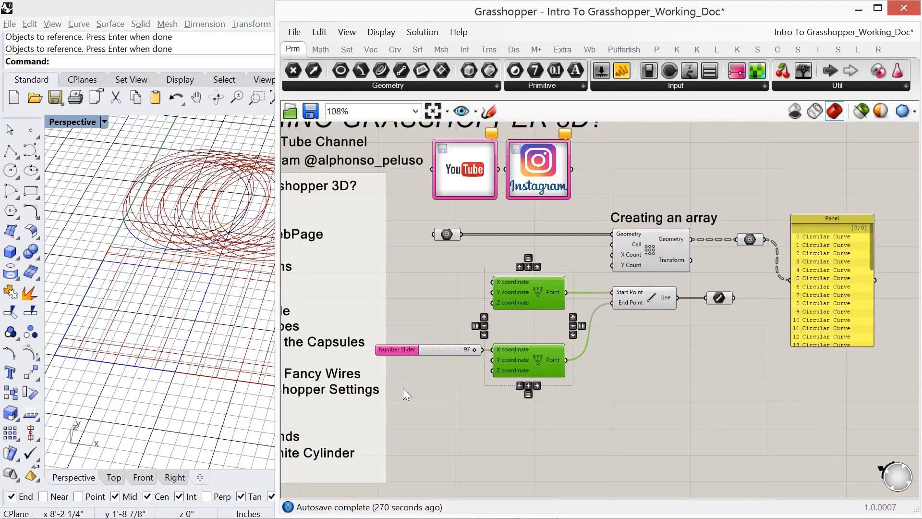
right_drag(402, 388, 562, 382)
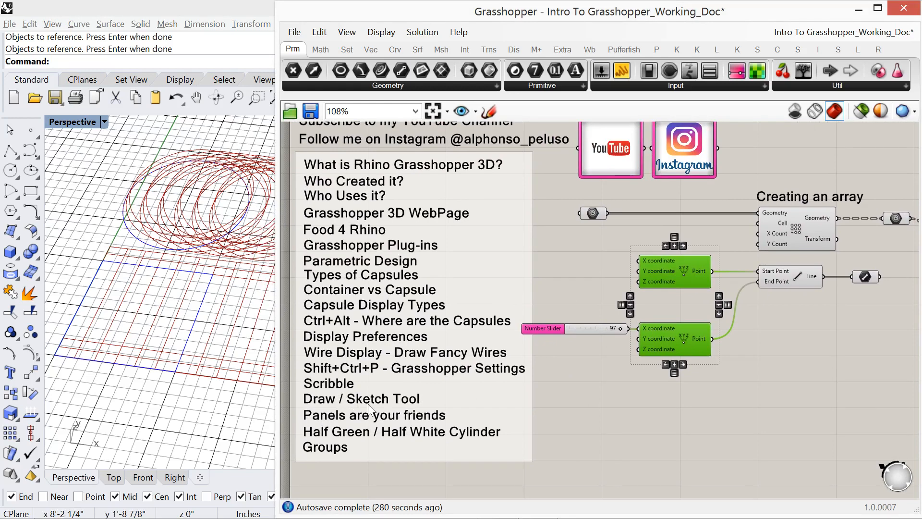
right_drag(571, 313, 465, 316)
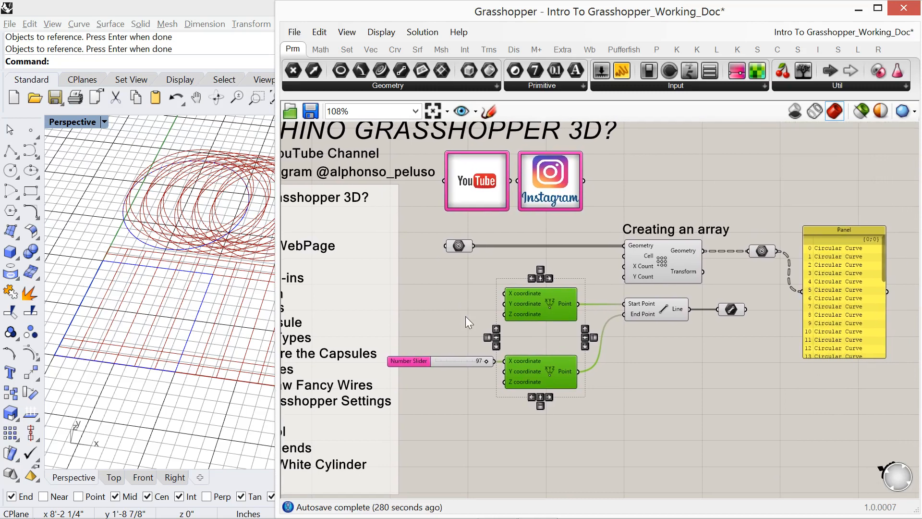
click(489, 109)
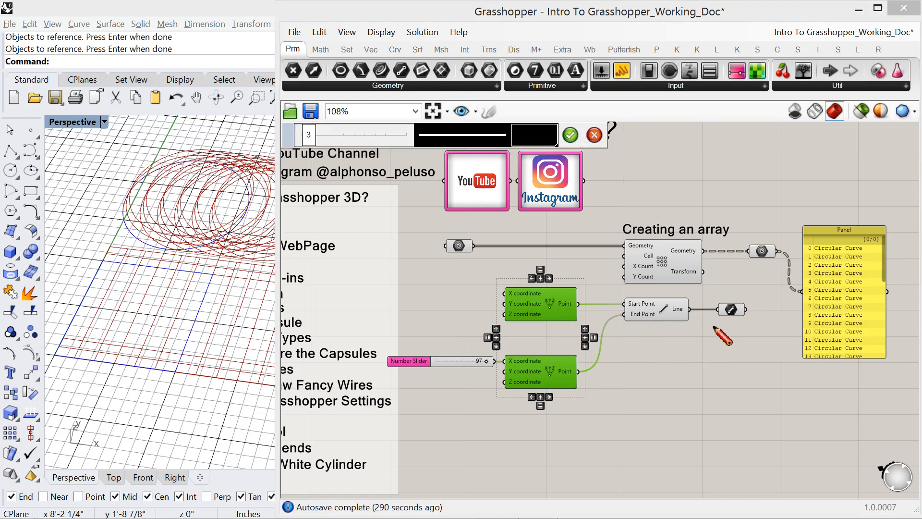
mouse_move(714, 327)
mouse_down()
mouse_move(738, 330)
mouse_move(758, 311)
mouse_move(728, 289)
mouse_move(705, 314)
mouse_move(715, 327)
mouse_move(697, 345)
mouse_move(715, 353)
mouse_up()
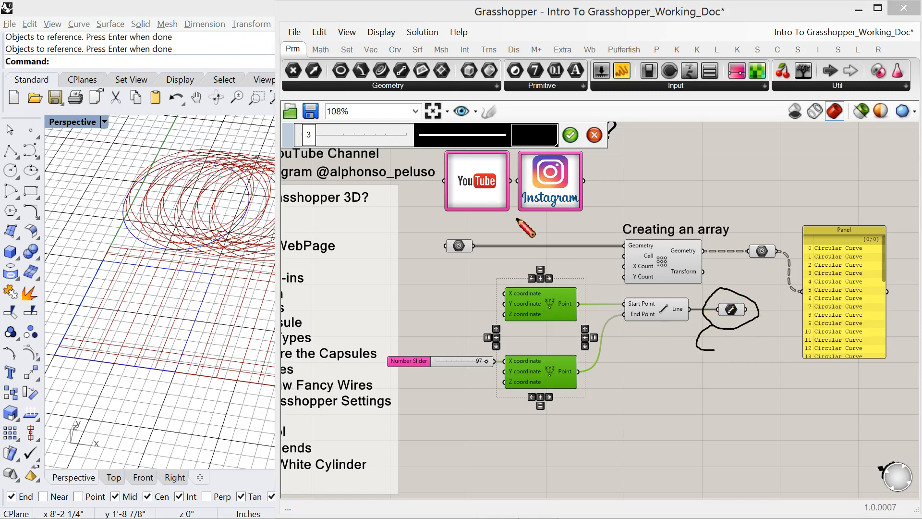
- Change the sketched loop's line style to Dotted and set its line thickness to 5
click(436, 137)
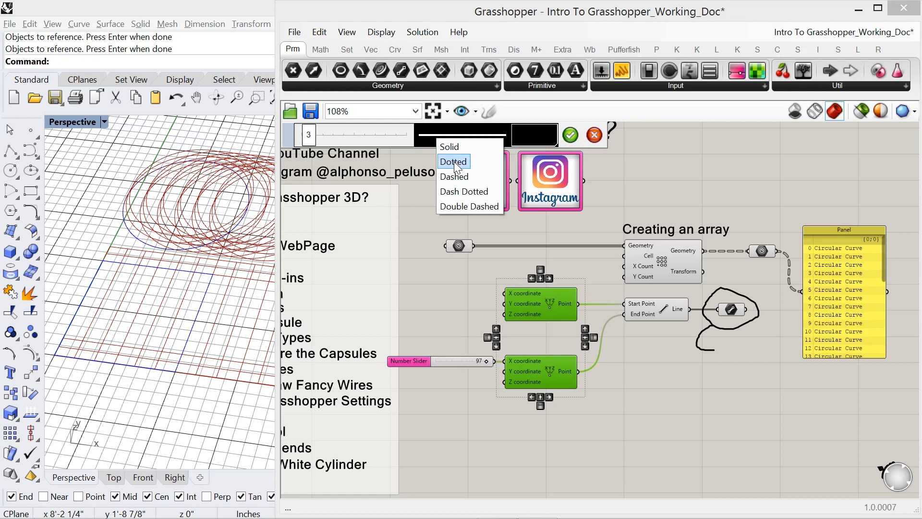
click(454, 163)
click(455, 139)
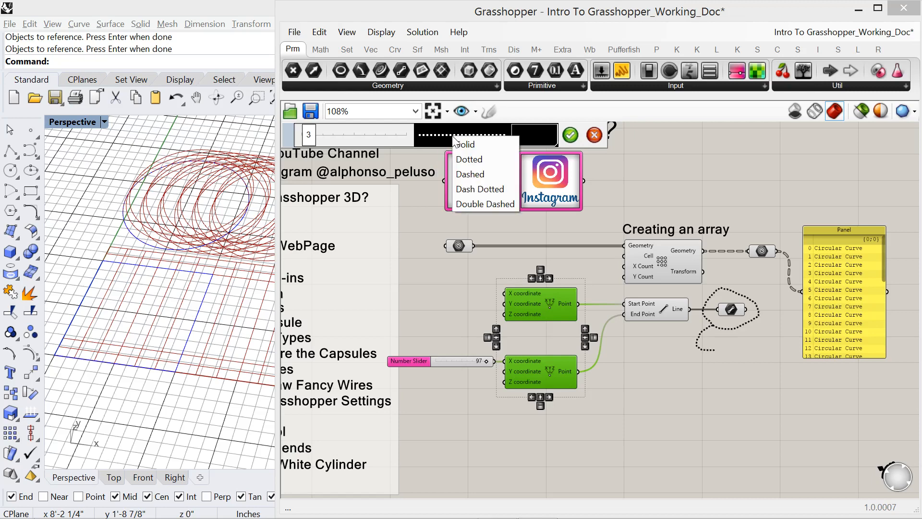
mouse_move(309, 136)
mouse_down()
mouse_move(334, 150)
mouse_move(315, 150)
mouse_up()
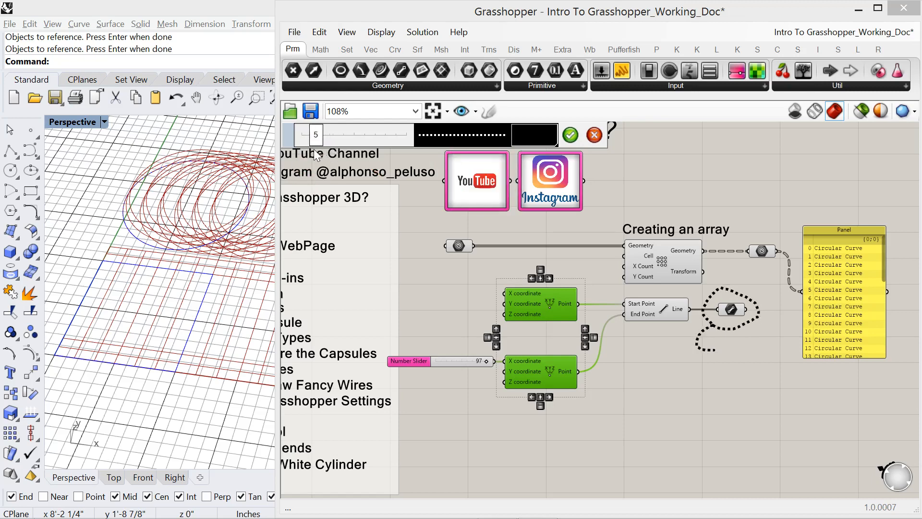
- Recolour the sketched loop pink with R 231, G 92, B 205 and accept the sketch settings
click(522, 137)
click(567, 217)
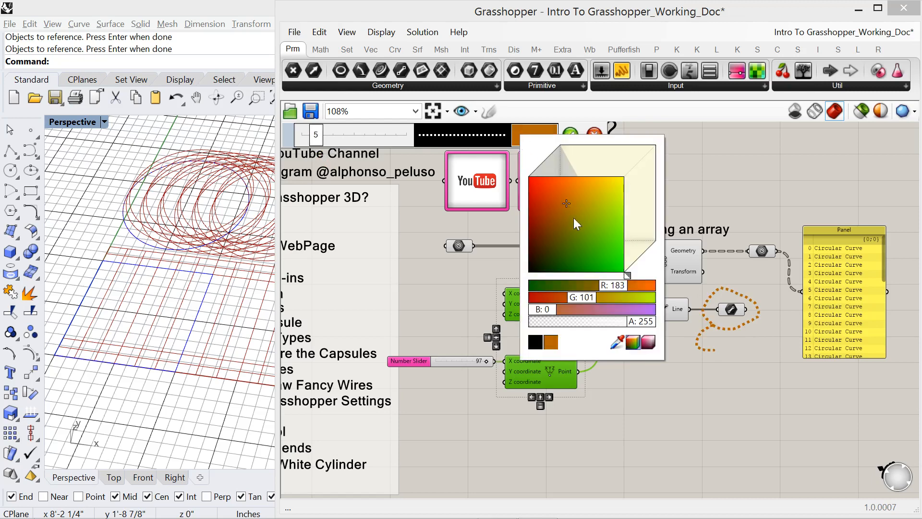
drag(590, 298, 562, 298)
drag(583, 261, 589, 202)
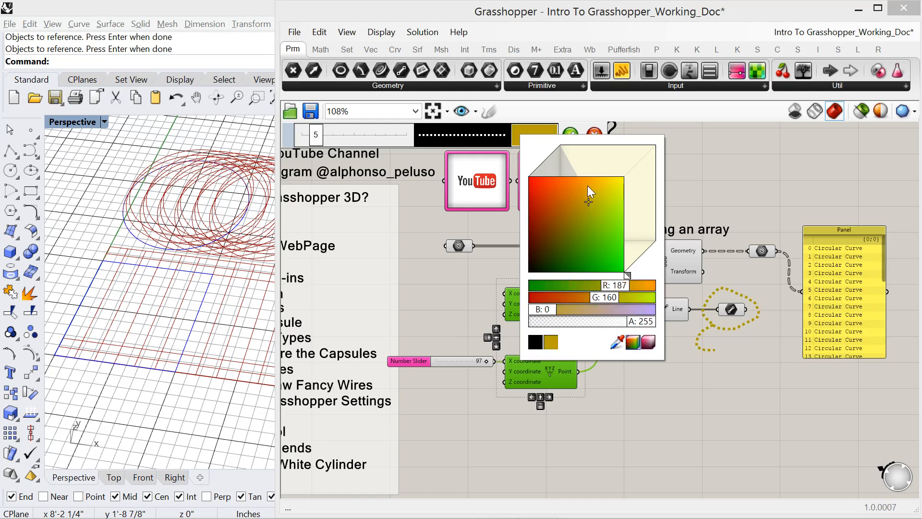
click(587, 186)
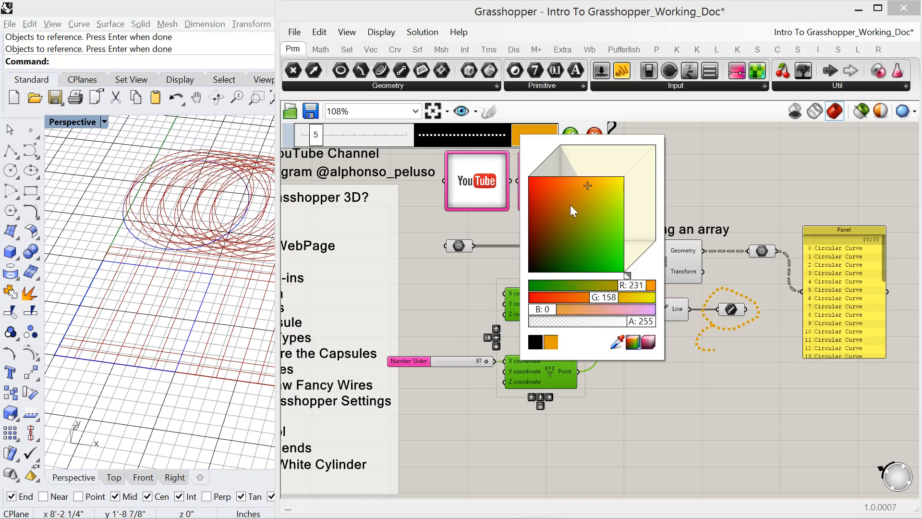
mouse_move(542, 311)
mouse_down()
mouse_move(622, 316)
mouse_move(587, 298)
mouse_up()
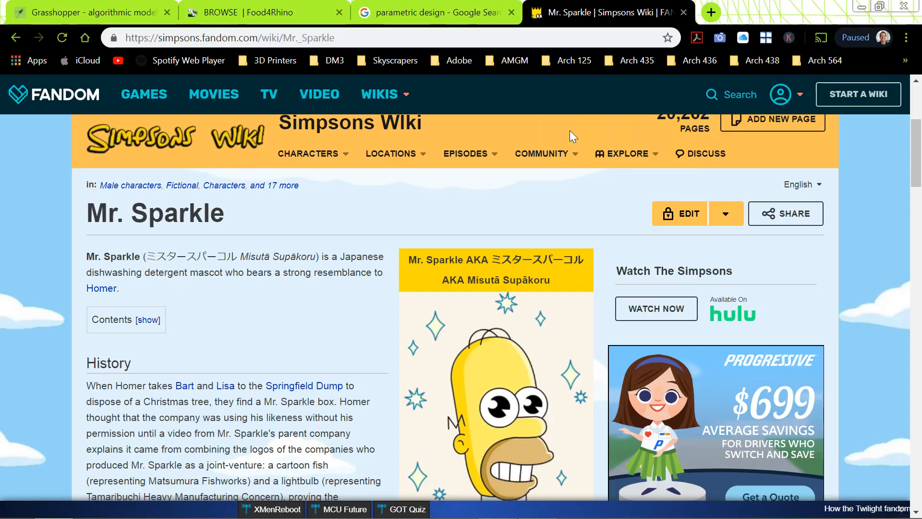
key(alt+Tab)
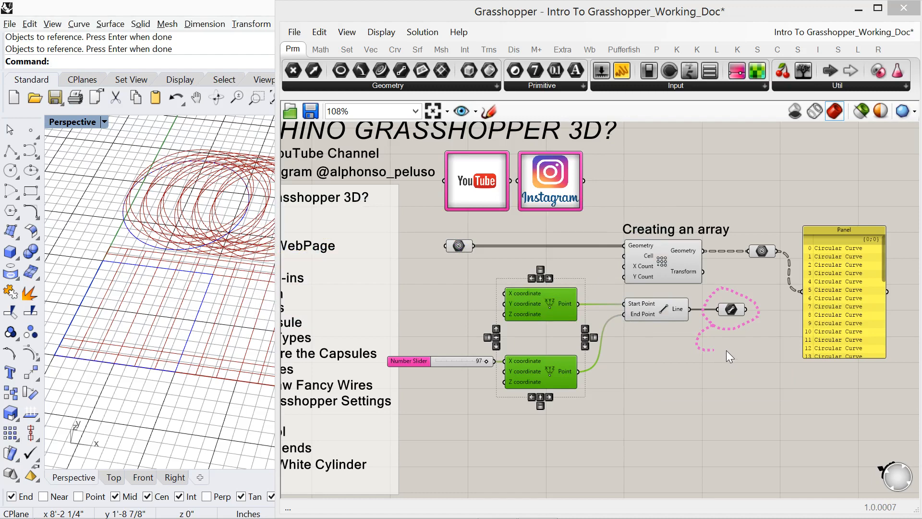
double_click(726, 351)
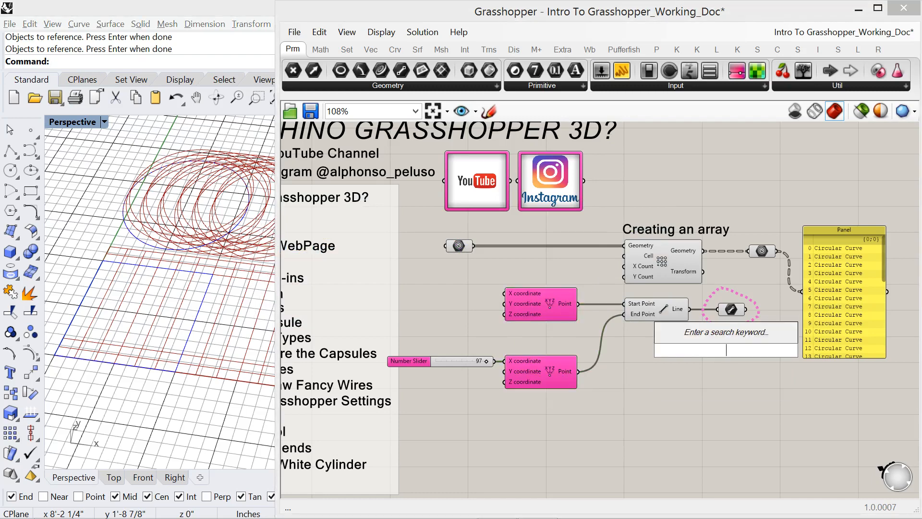
text(line)
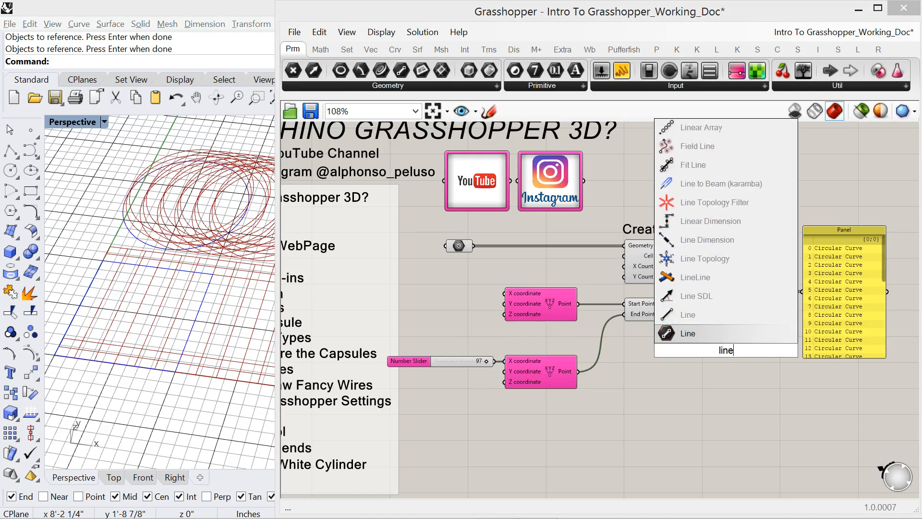
key(Return)
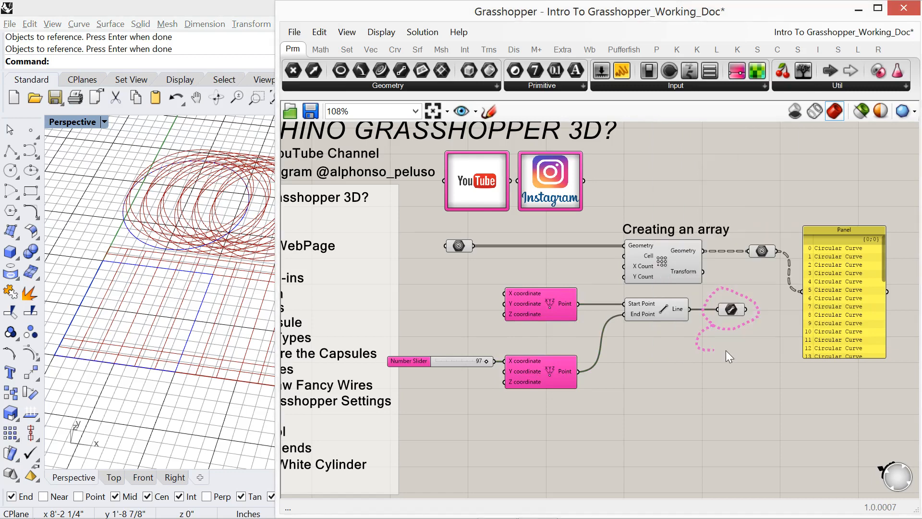
- Add a Scribble note at the end of the sketched tail and set its text to Line Container
double_click(726, 351)
text(scri)
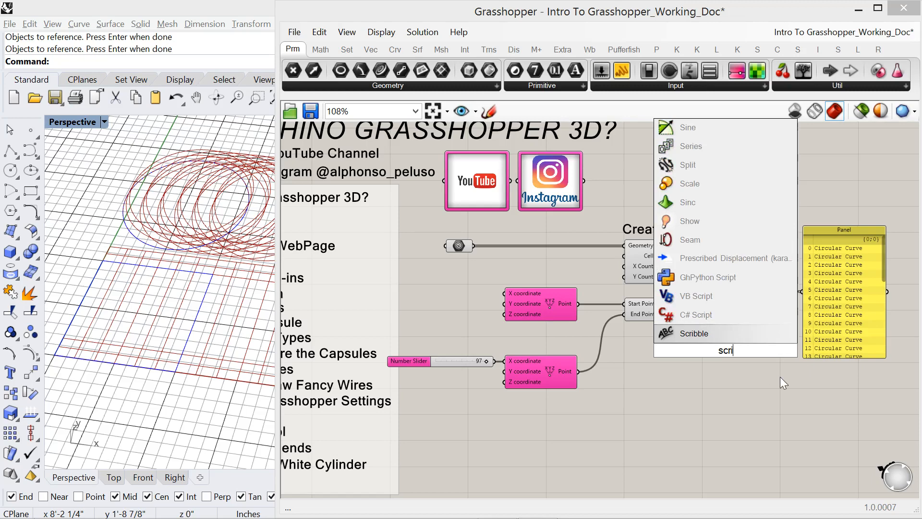
click(719, 335)
drag(739, 355, 772, 348)
double_click(771, 348)
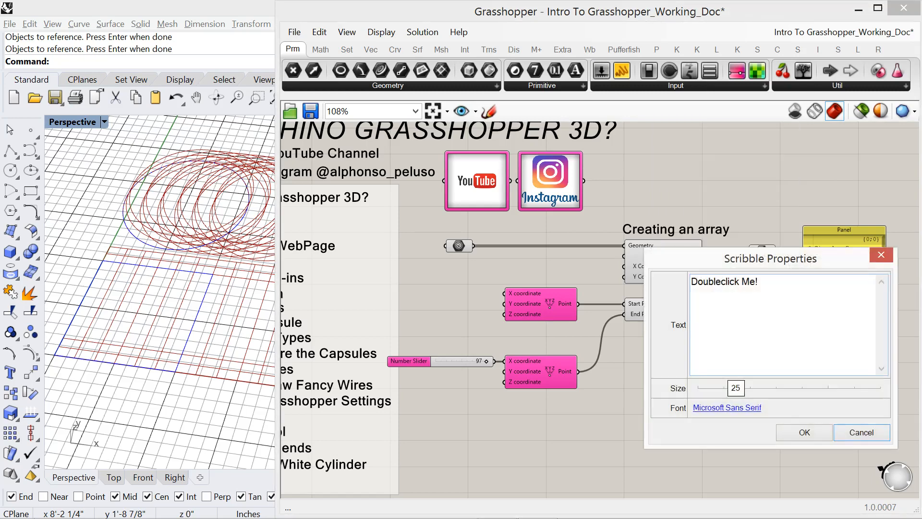
text(Li)
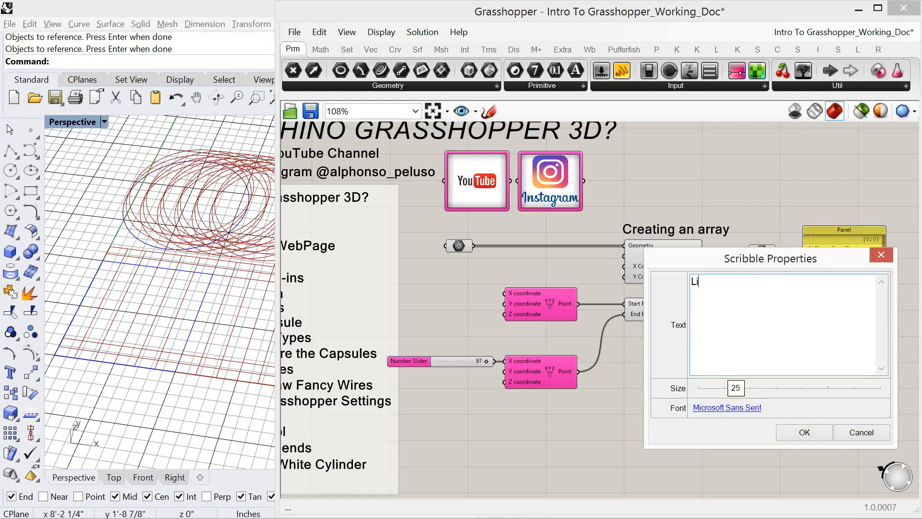
text(ne Container)
click(803, 433)
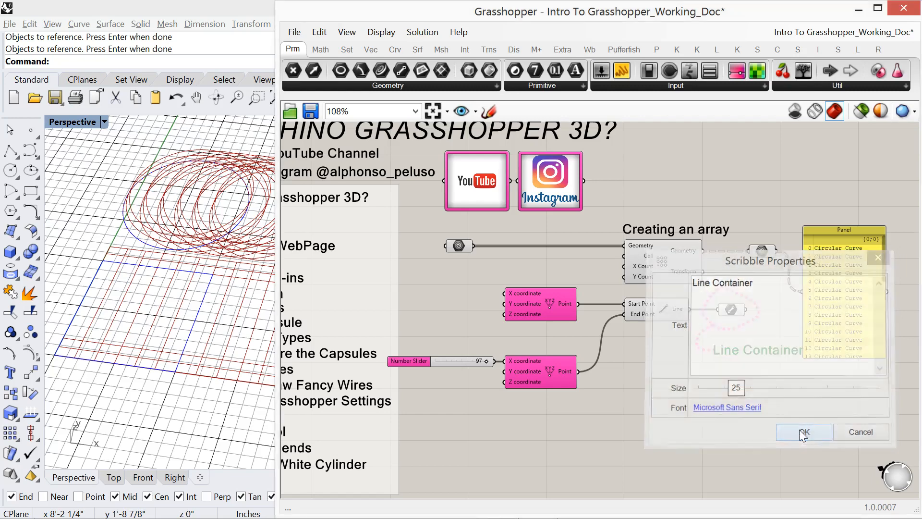
- Move the panel slightly farther from the geometry container and narrow the Grasshopper window to reveal more of the Rhino viewport
drag(858, 315, 867, 315)
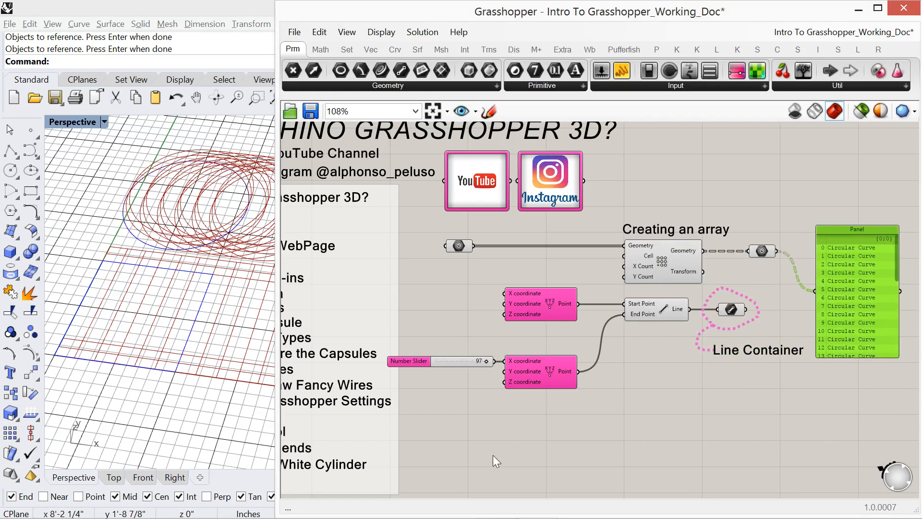
right_drag(494, 457, 631, 426)
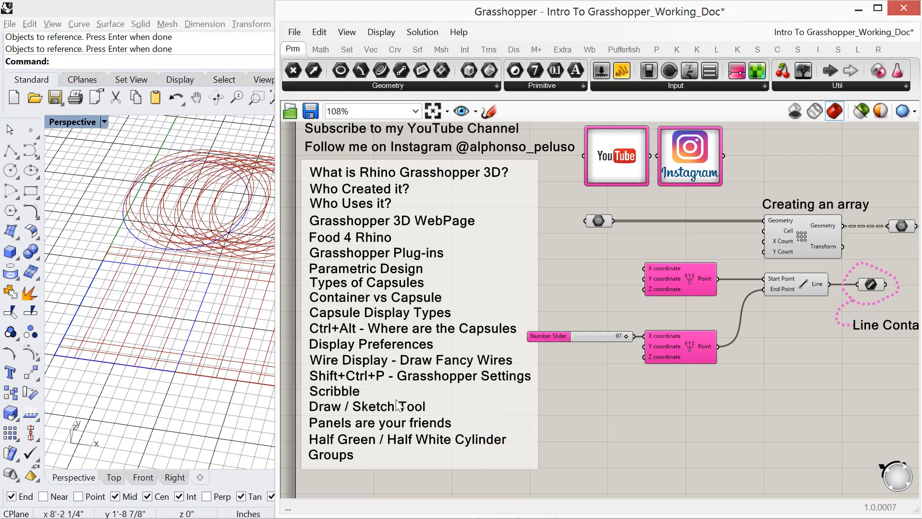
drag(279, 377, 360, 377)
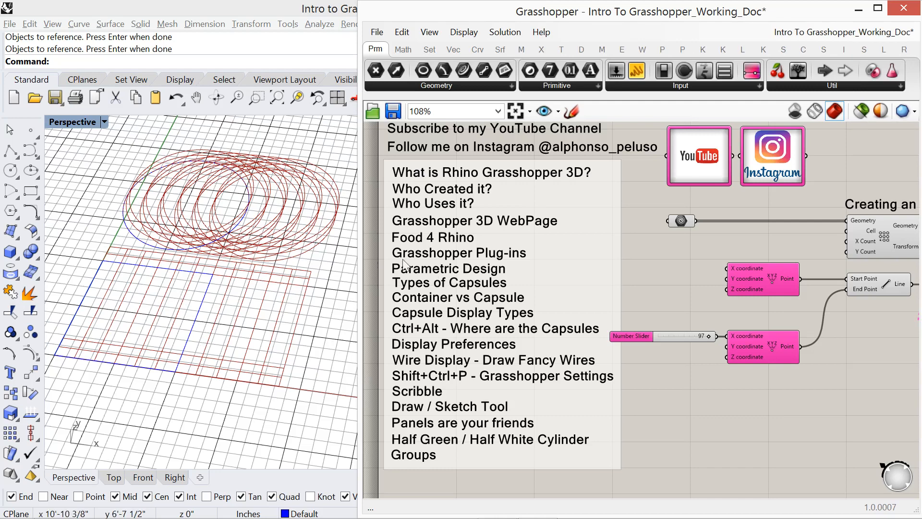
right_drag(691, 275, 450, 279)
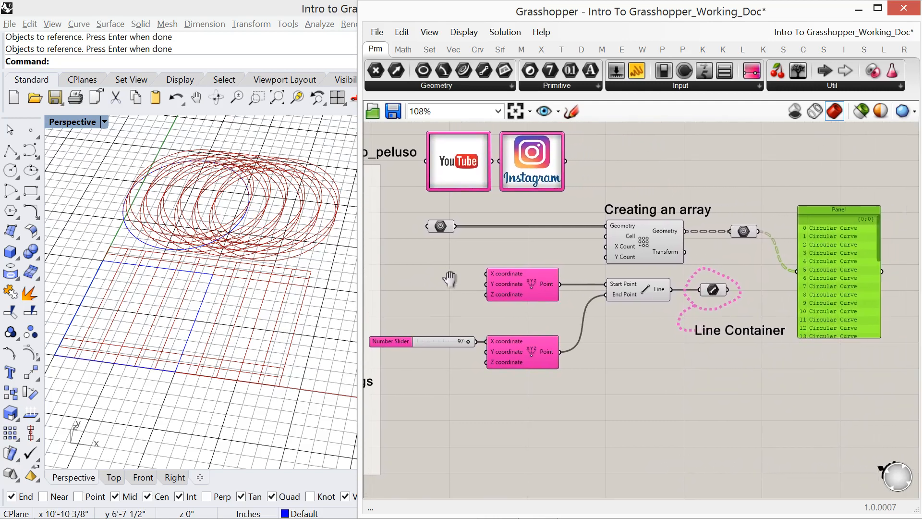
- Select the whole array and line definition with its notes, shift it slightly across and down the canvas, and deselect it
drag(852, 382, 370, 203)
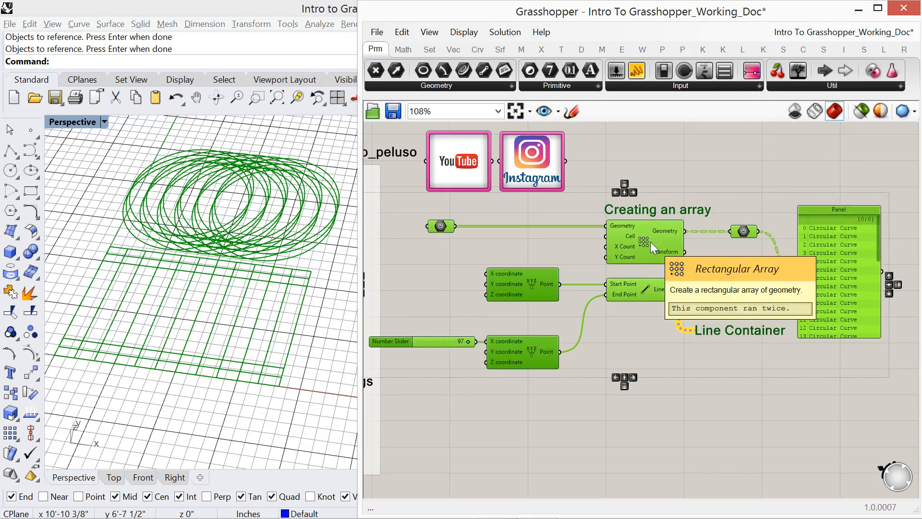
click(860, 390)
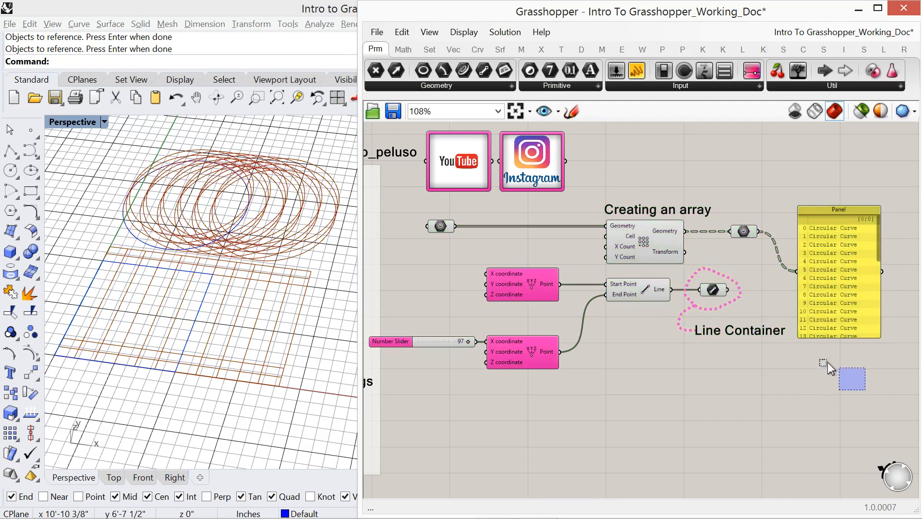
drag(827, 362, 411, 207)
drag(633, 244, 660, 253)
click(735, 182)
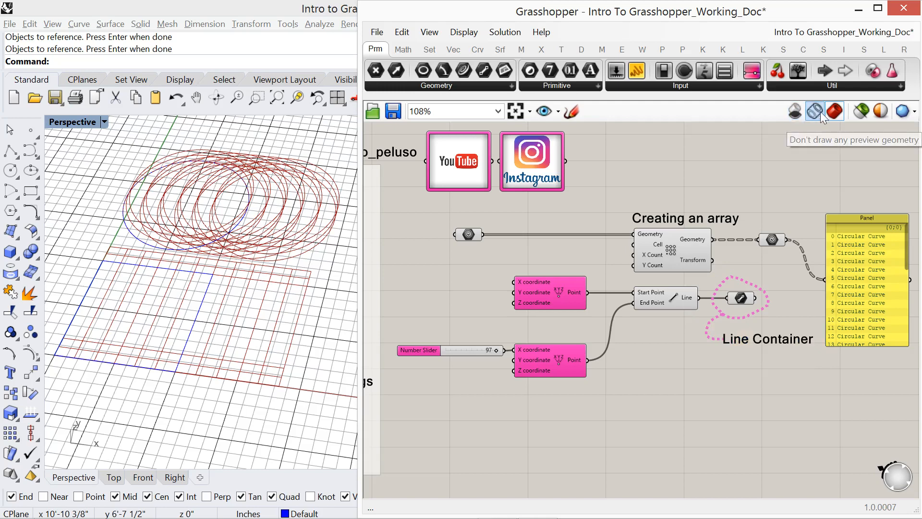
- Reposition the Grasshopper window, turn off the preview geometry, and switch the preview to wireframe
drag(785, 8, 754, 8)
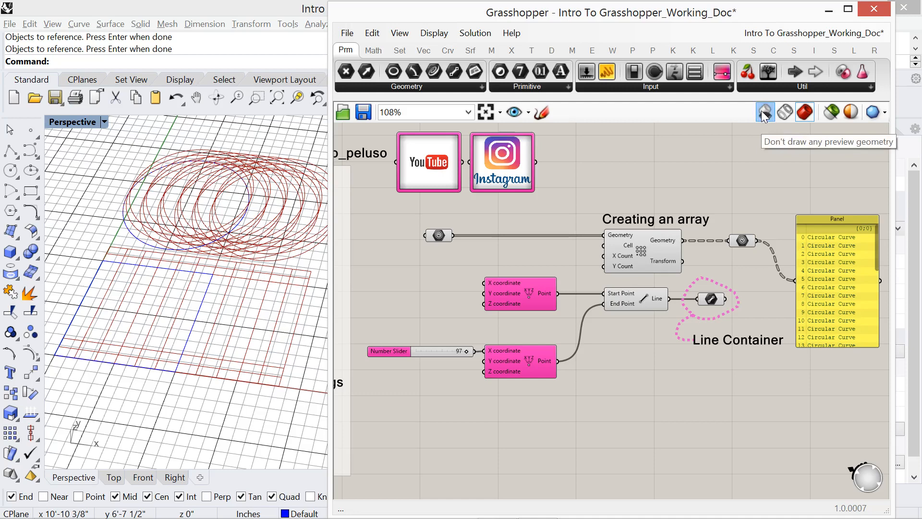
click(762, 111)
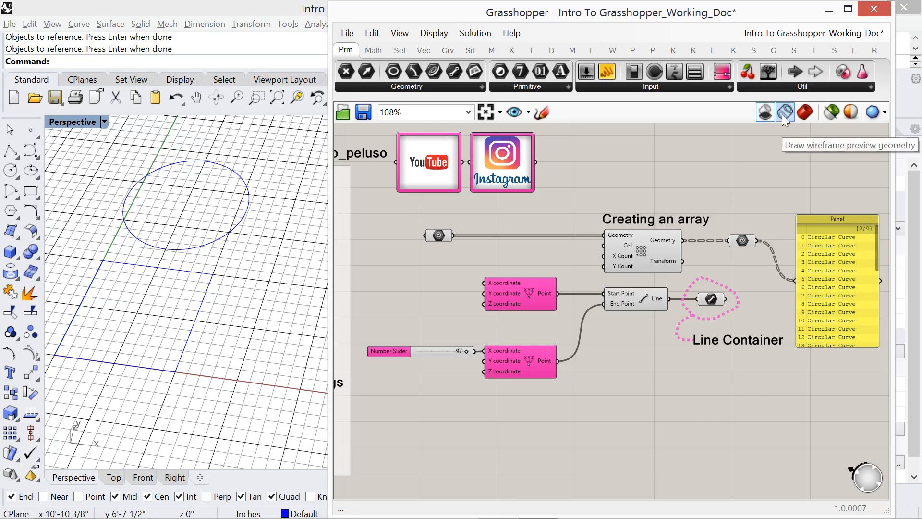
click(782, 115)
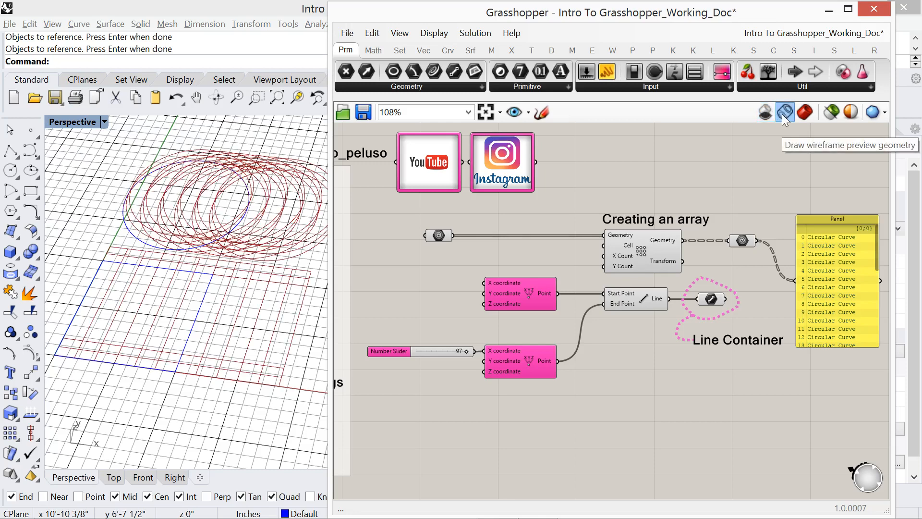
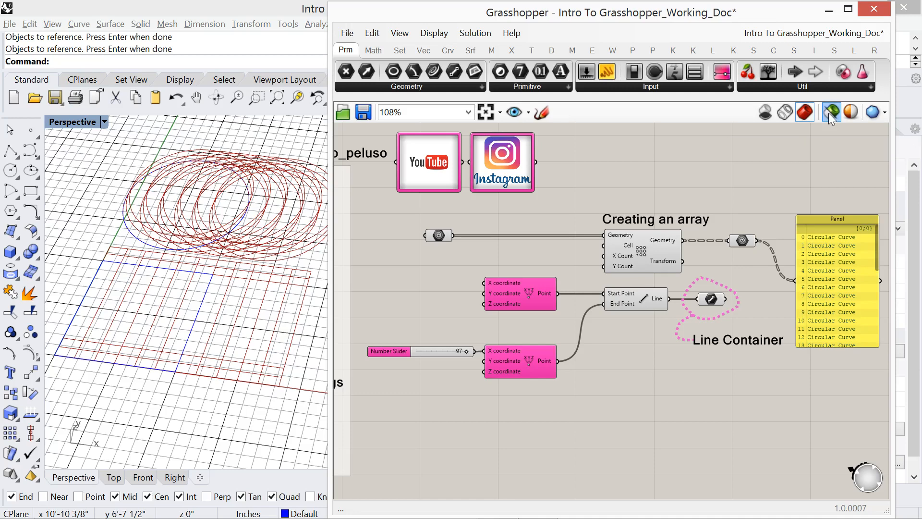
- Restrict the preview to selected objects, and select the source geometry container, array component, line container, and arrayed geometry container in turn
click(829, 113)
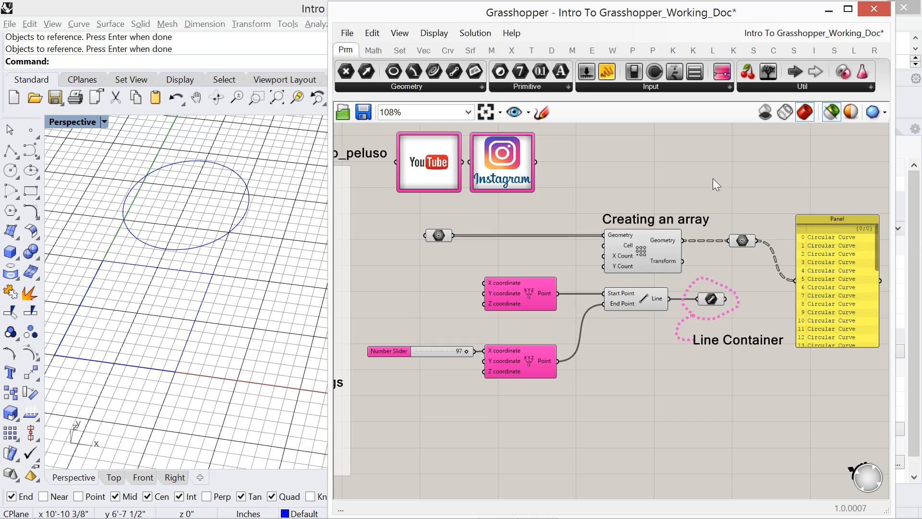
click(438, 235)
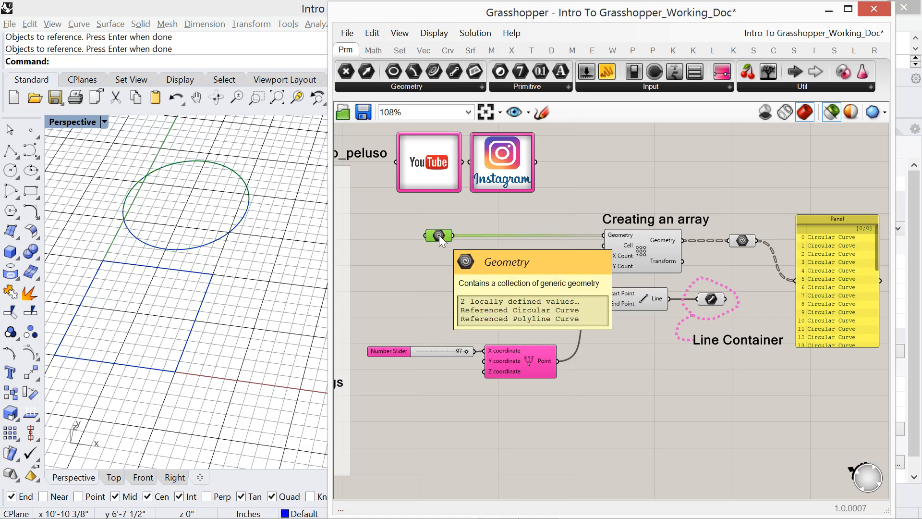
click(657, 242)
mouse_move(657, 241)
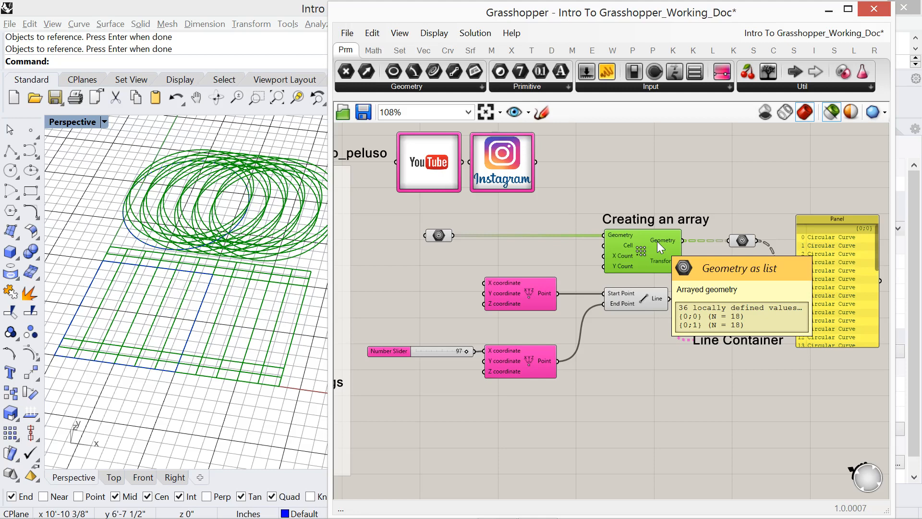
click(709, 300)
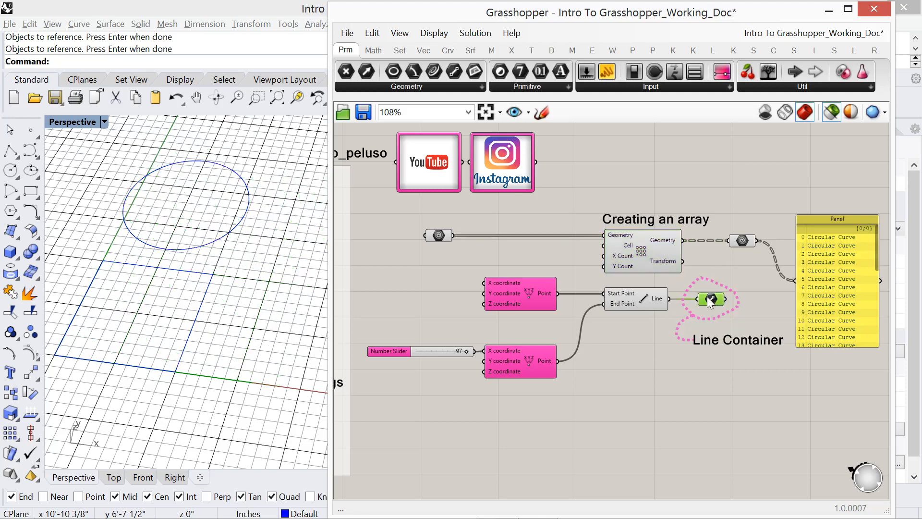
mouse_move(707, 297)
click(745, 240)
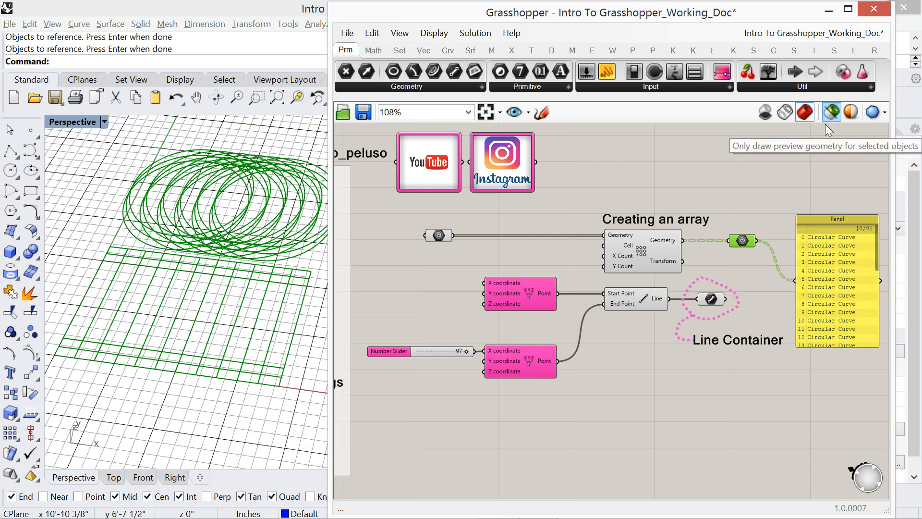
- Deselect the arrayed geometry container and turn off the selected-objects-only preview
click(829, 112)
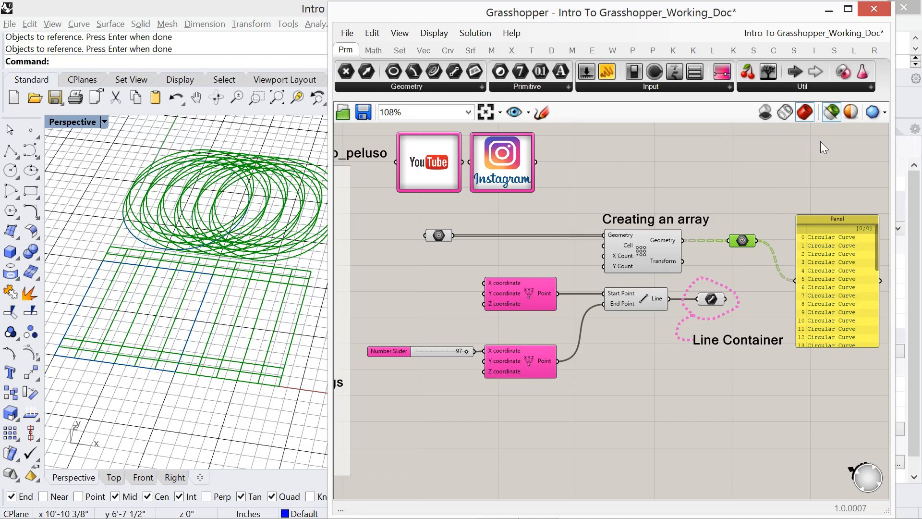
click(684, 179)
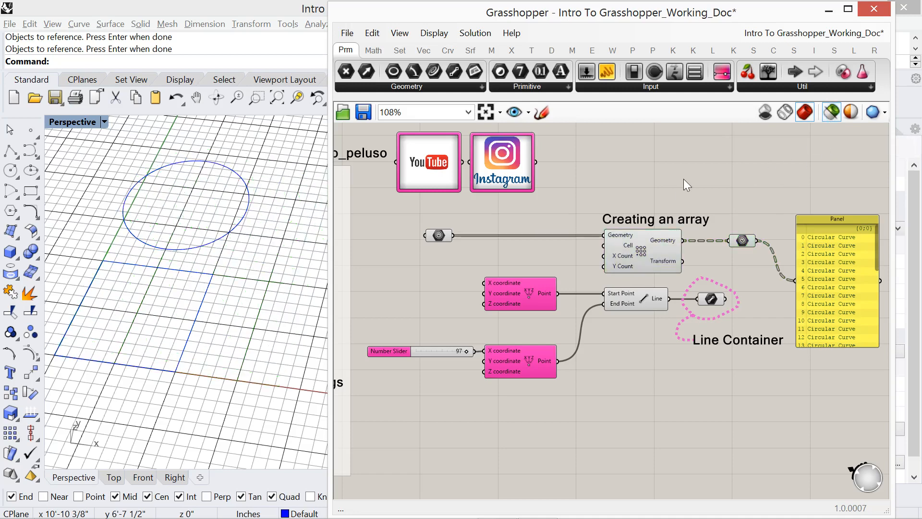
click(832, 112)
- Review the topic outline at the start of the canvas and return to the array and line definition
right_drag(609, 177, 716, 178)
scroll(654, 206, down, 1)
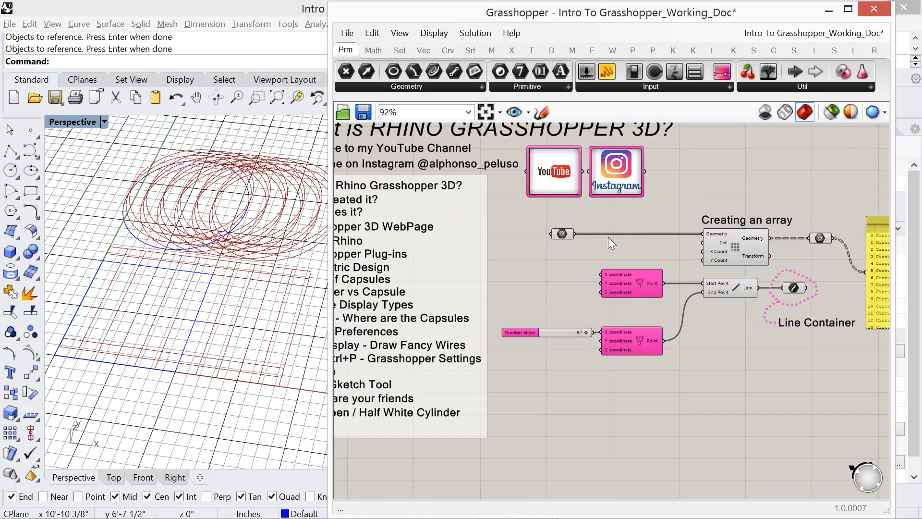
right_drag(517, 331, 566, 375)
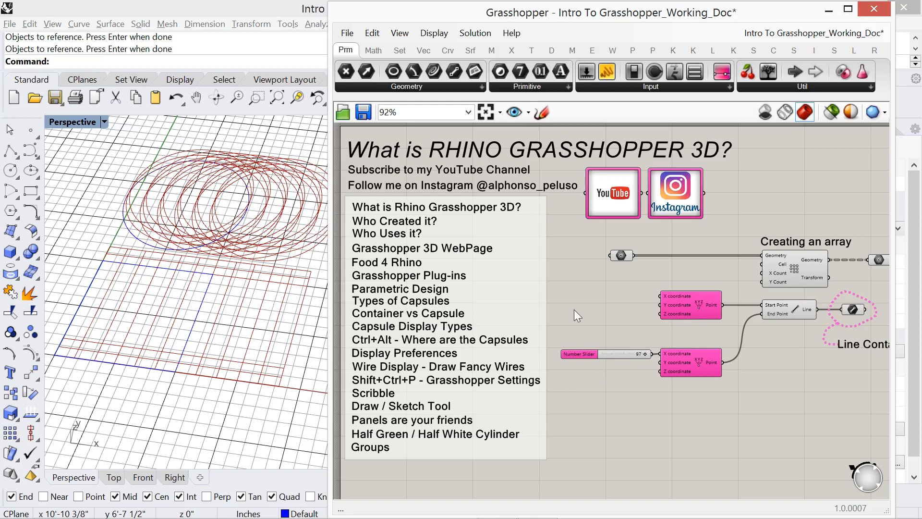
click(513, 276)
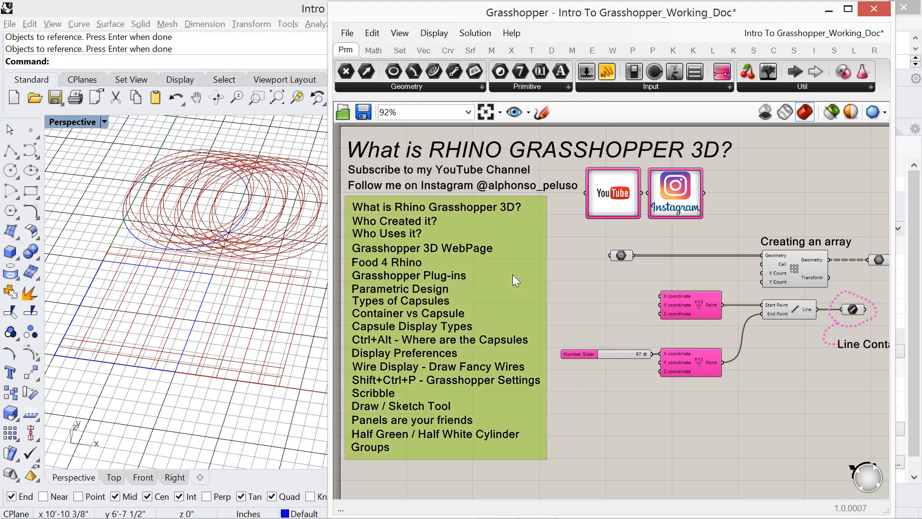
click(574, 271)
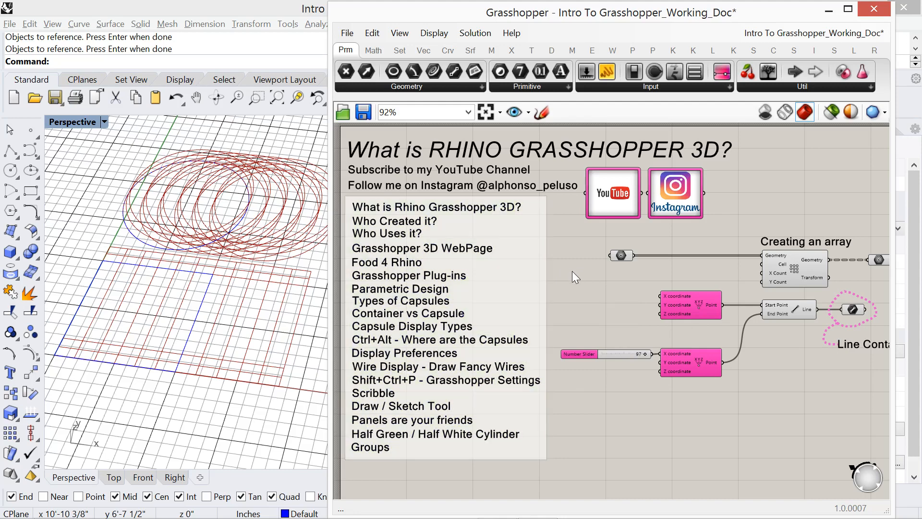
right_drag(579, 272, 491, 264)
right_drag(575, 253, 528, 250)
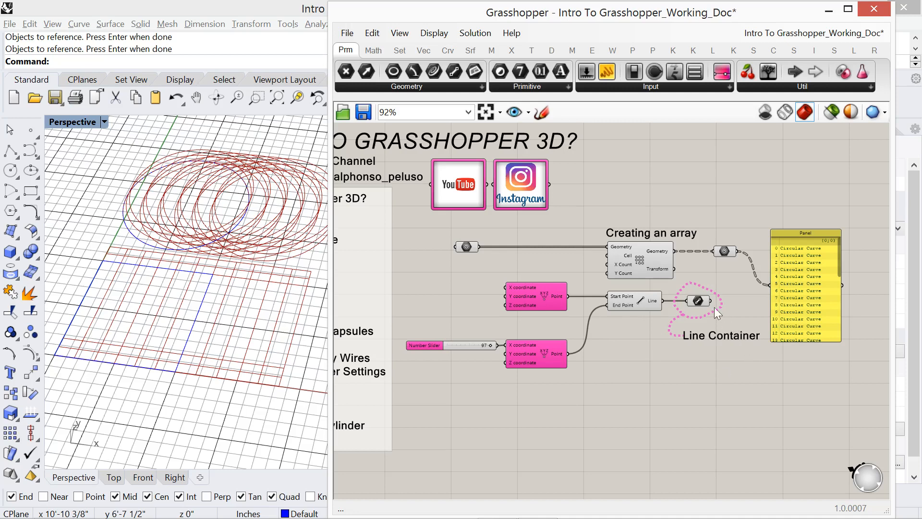
- Group the line definition, including both points, the number slider, the line container, its sketch, and the Line Container note
scroll(678, 370, up, 1)
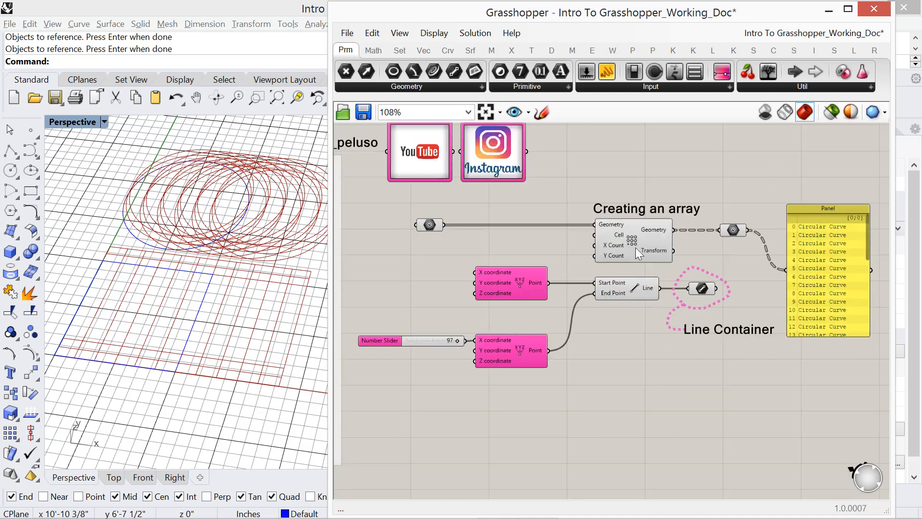
drag(737, 395, 398, 266)
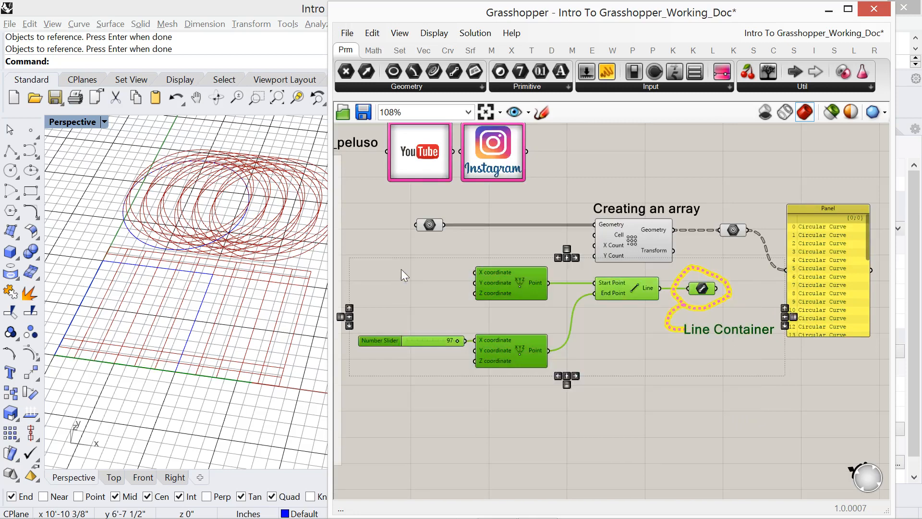
key(ctrl+g)
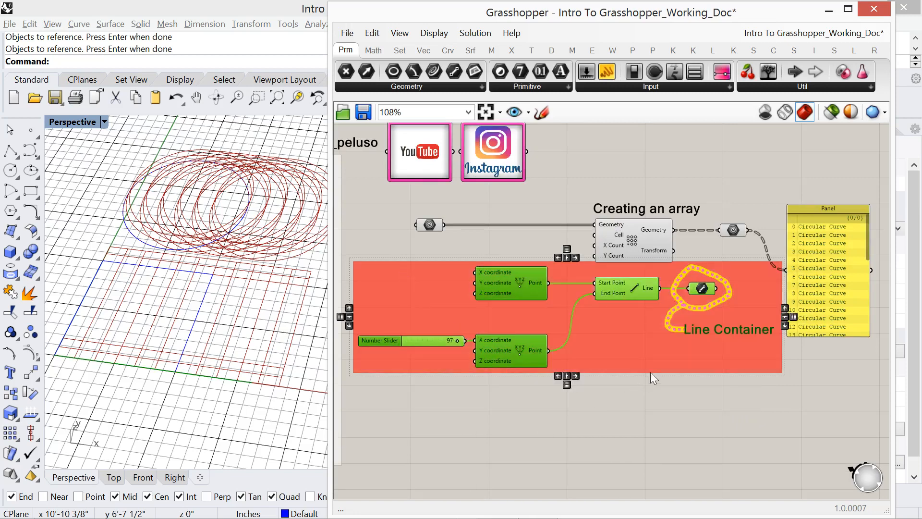
click(657, 410)
- Move the line group slightly down the canvas so that it sits clear of the array component
drag(618, 362, 615, 407)
click(610, 464)
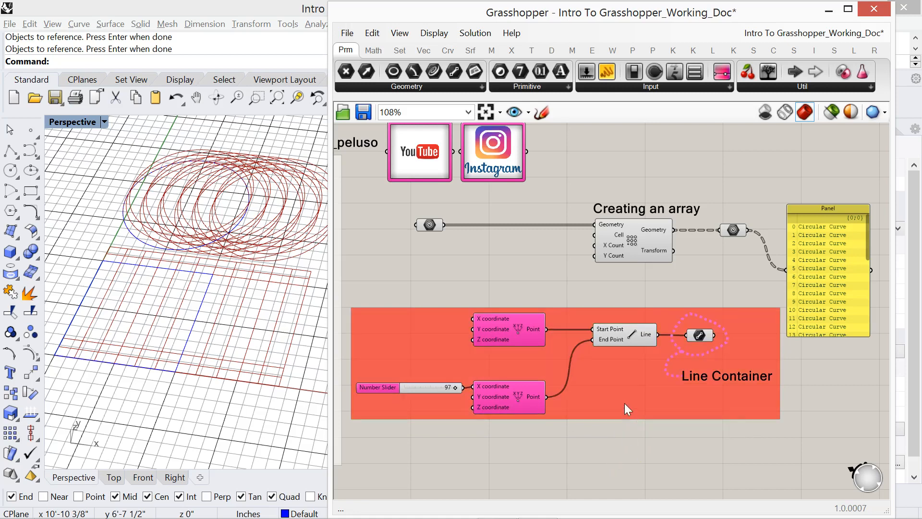
mouse_move(624, 404)
mouse_down()
mouse_move(637, 417)
mouse_move(617, 402)
mouse_move(630, 392)
mouse_up()
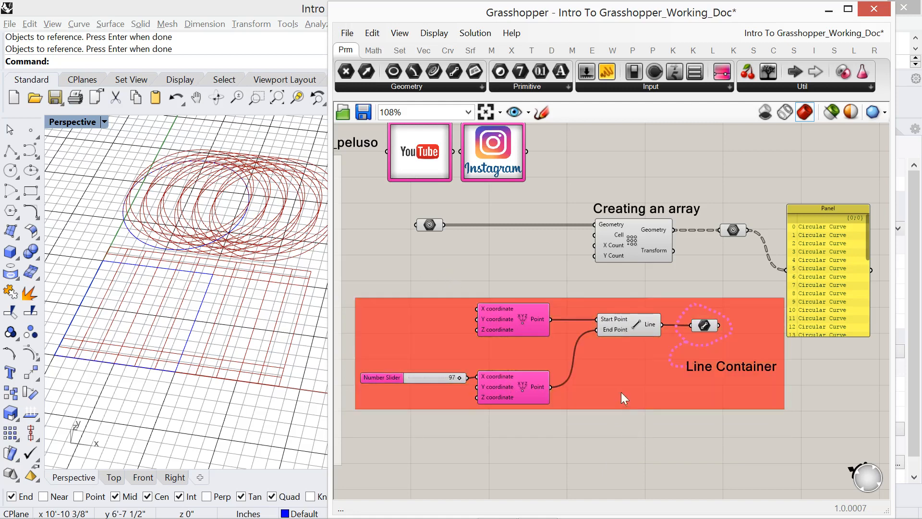
mouse_move(621, 392)
mouse_down()
mouse_move(633, 411)
mouse_move(613, 371)
mouse_move(618, 380)
mouse_up()
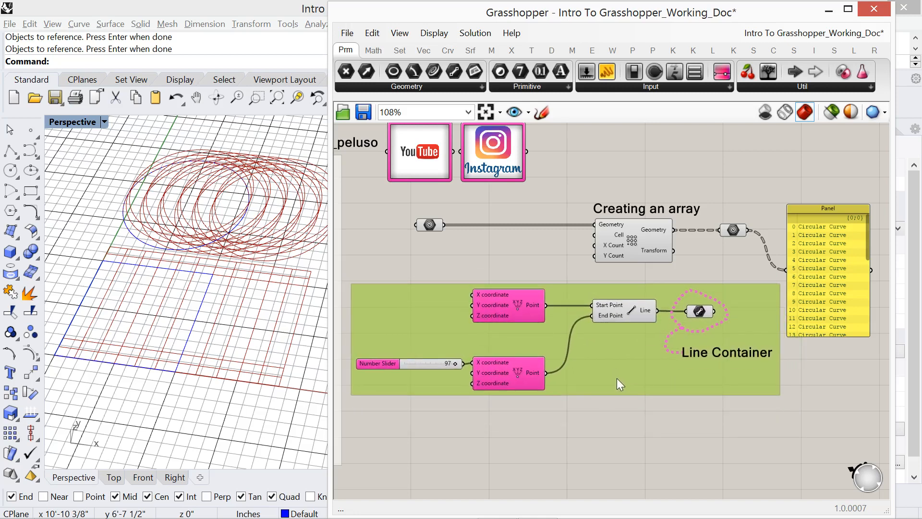
- Try the Blob and Rectangle outlines on the line group, return it to the Box outline, and deselect it
key(ctrl+z)
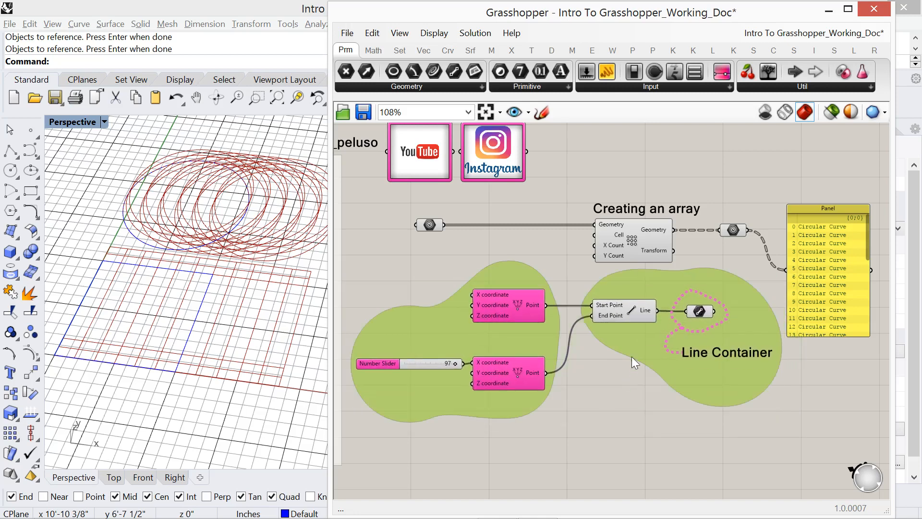
key(ctrl+z)
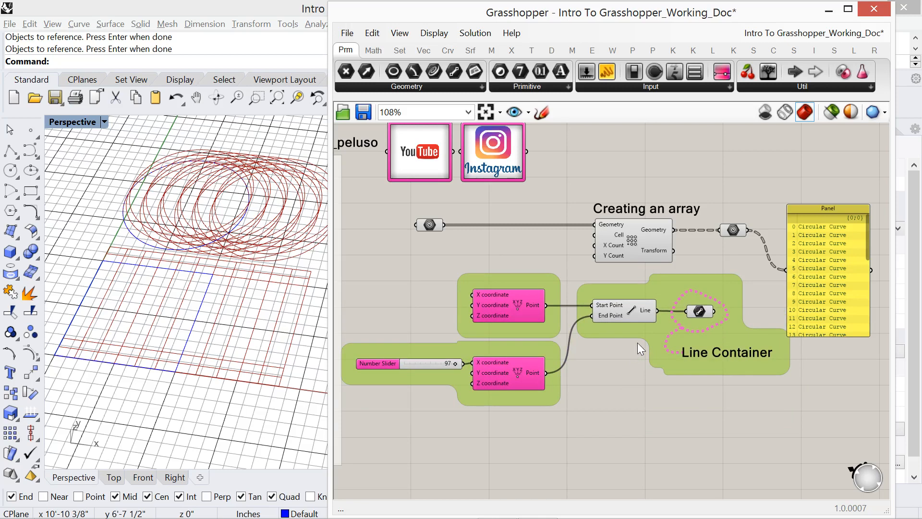
key(ctrl+z)
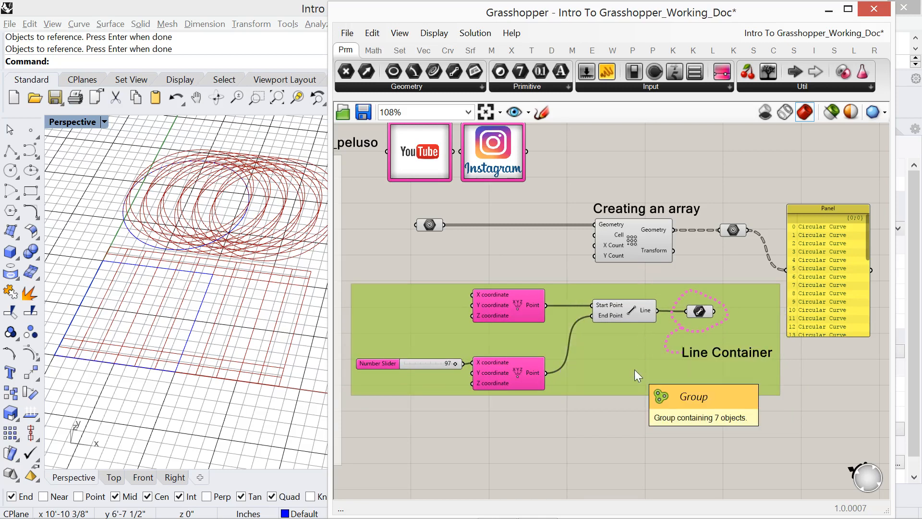
key(ctrl+z)
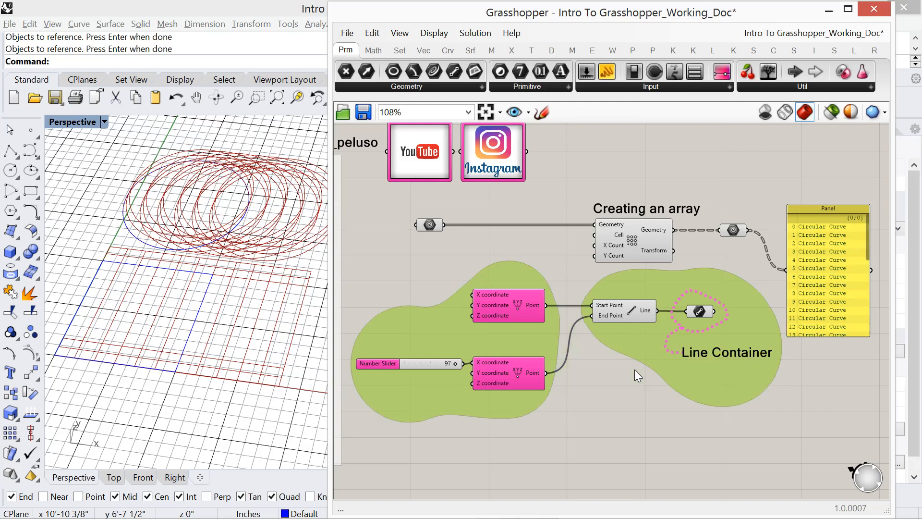
key(ctrl+z)
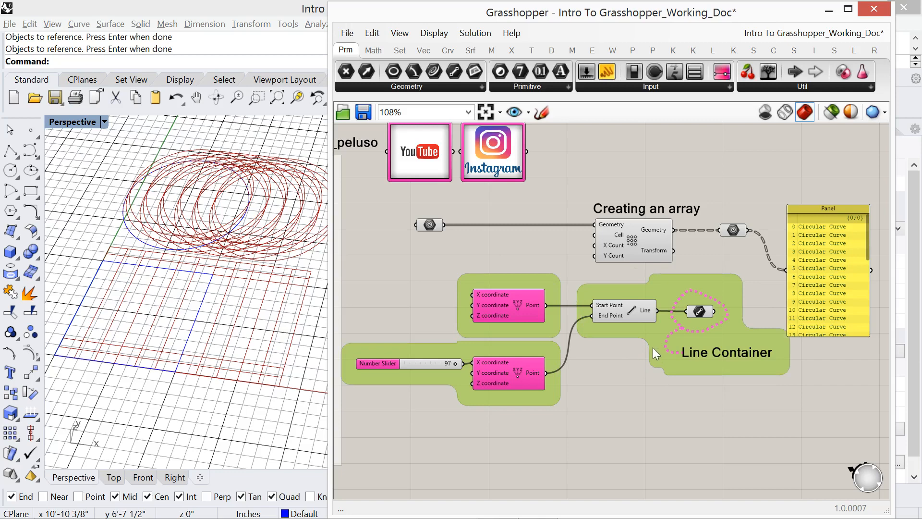
key(ctrl+z)
key(ctrl+z)
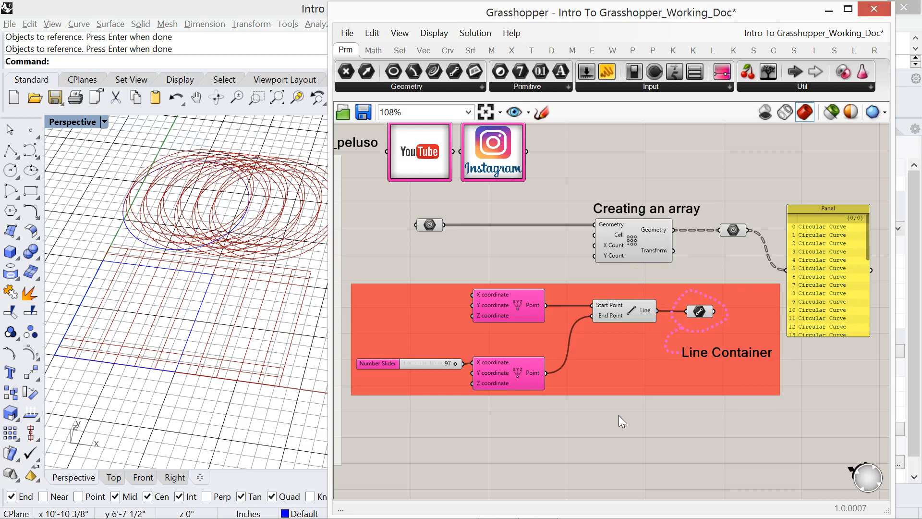
- Change the line group's colour to a translucent pink with R 213, G 119, B 202, and A 150
right_click(625, 373)
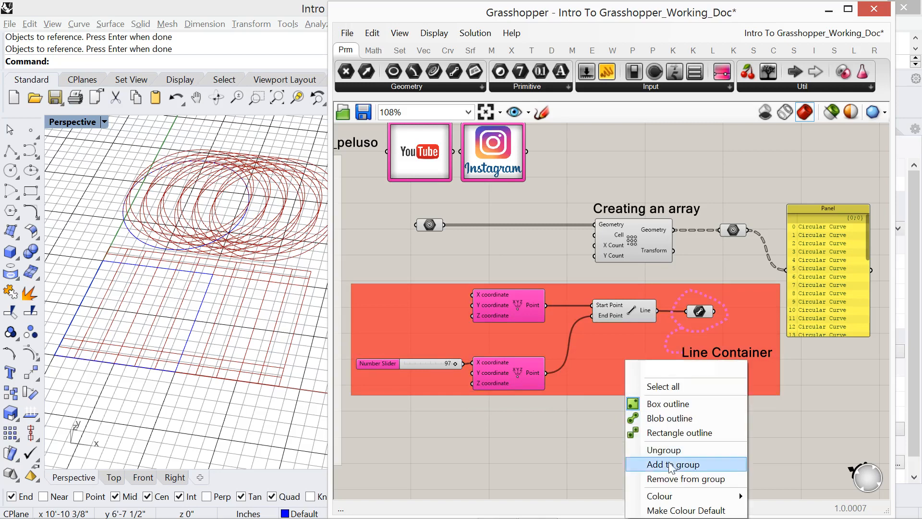
mouse_move(681, 491)
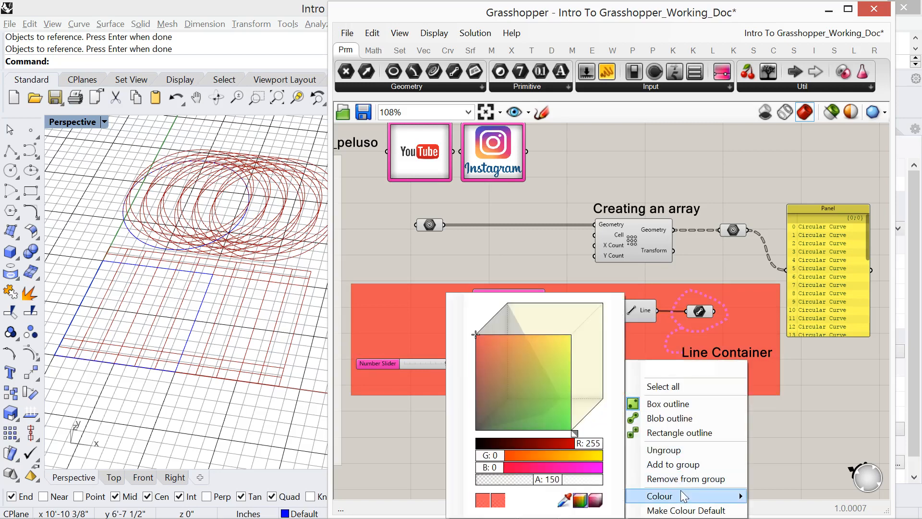
drag(503, 456, 545, 458)
click(515, 397)
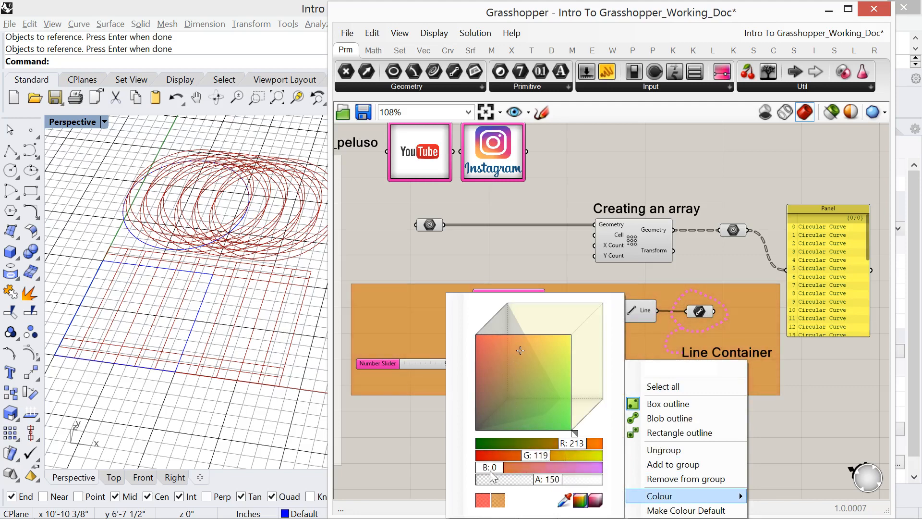
drag(494, 469, 569, 475)
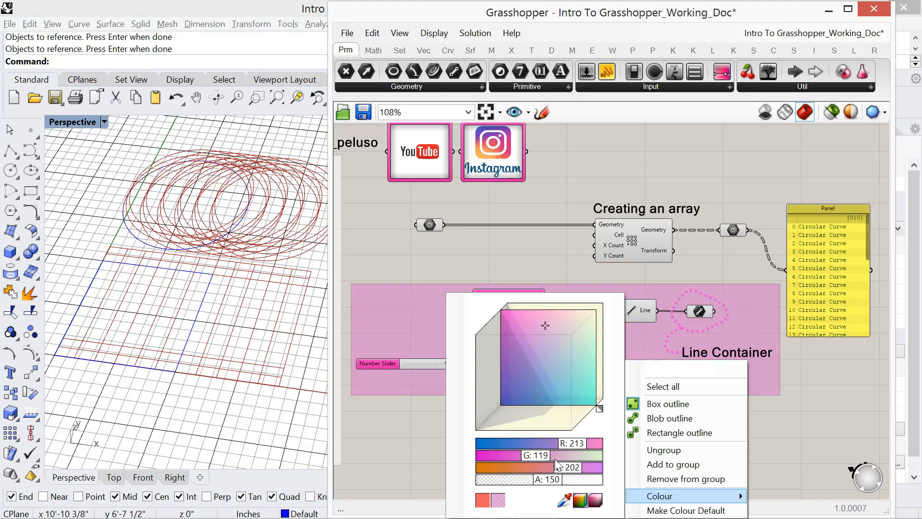
click(427, 430)
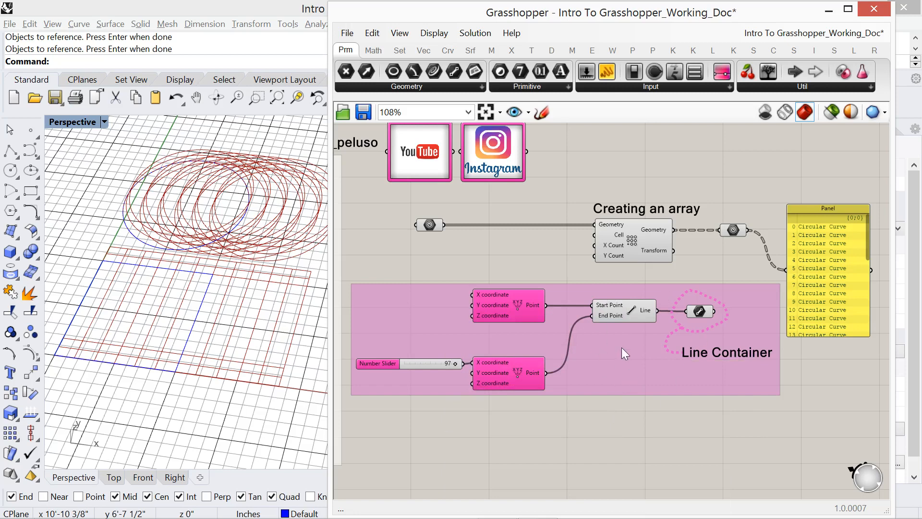
- Select the number slider and remove it from the line group
mouse_move(623, 311)
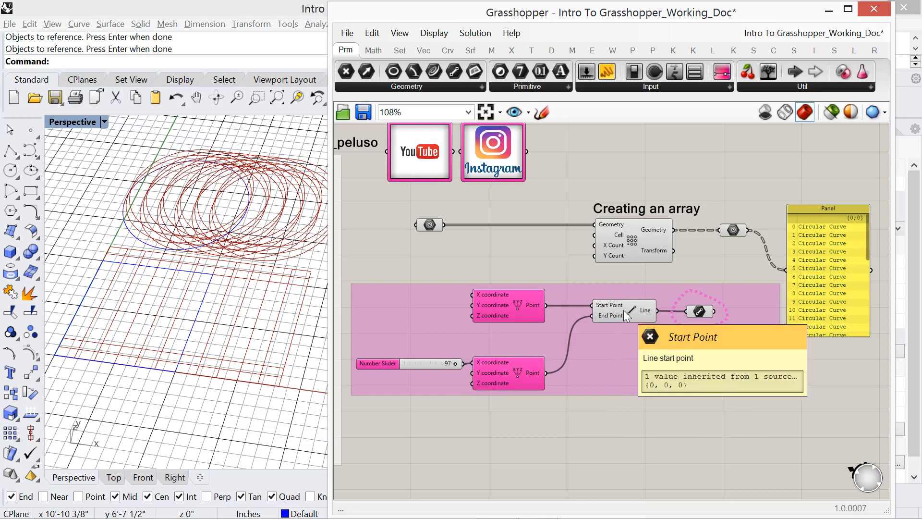
click(624, 315)
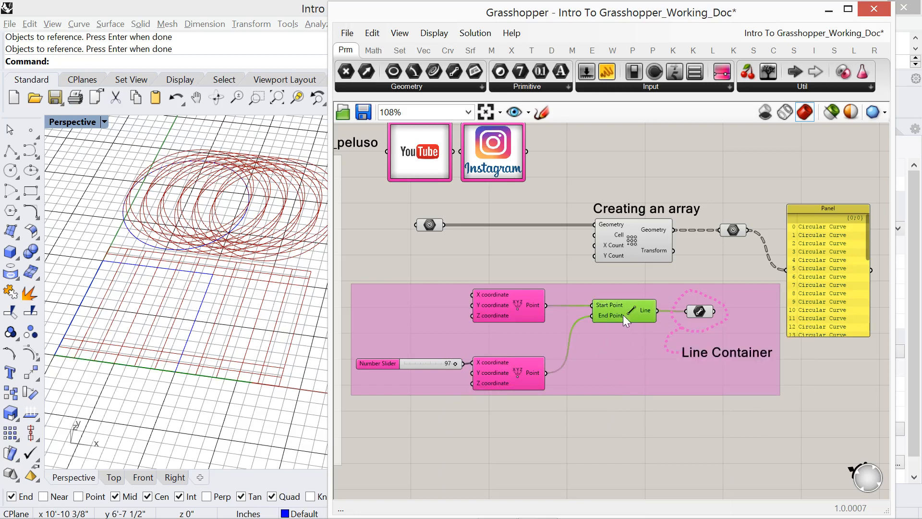
mouse_move(624, 315)
click(431, 364)
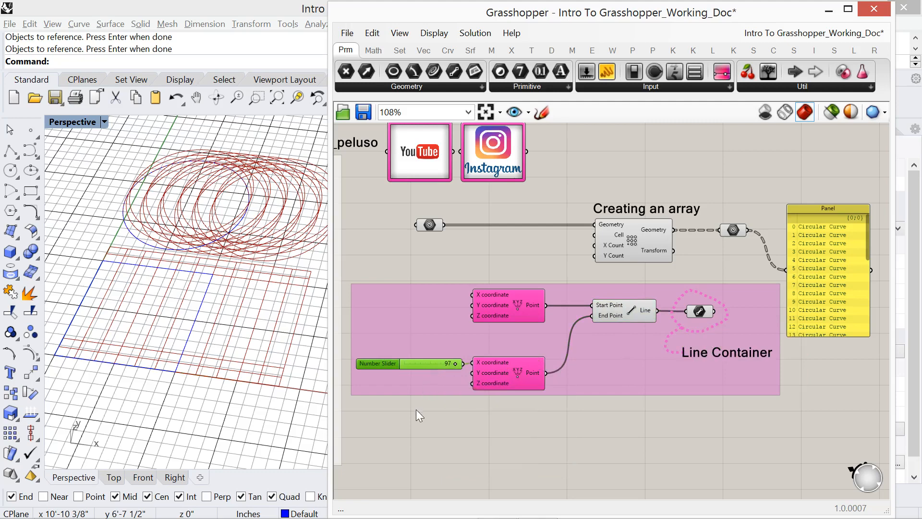
mouse_move(416, 391)
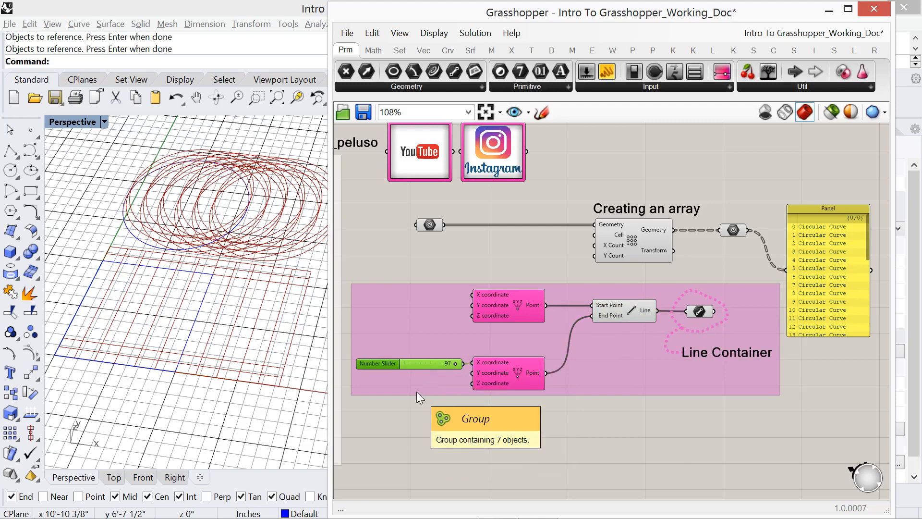
right_click(411, 320)
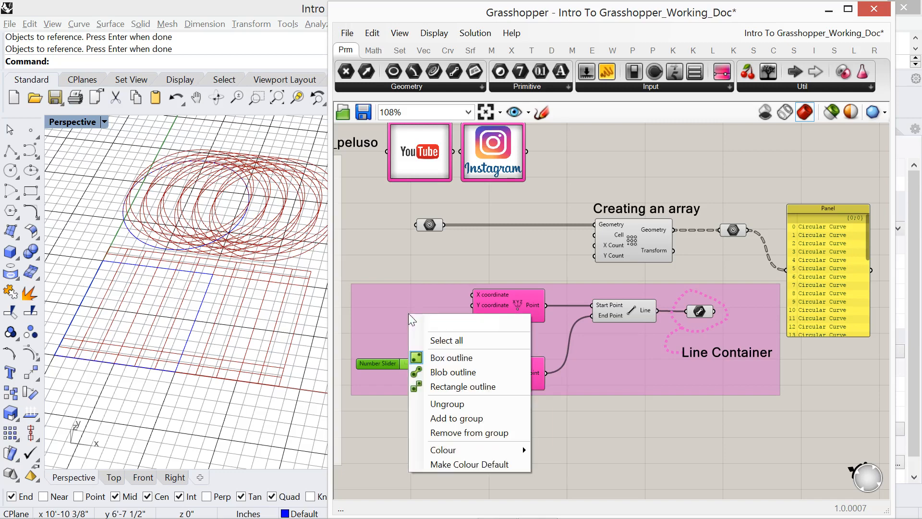
click(464, 433)
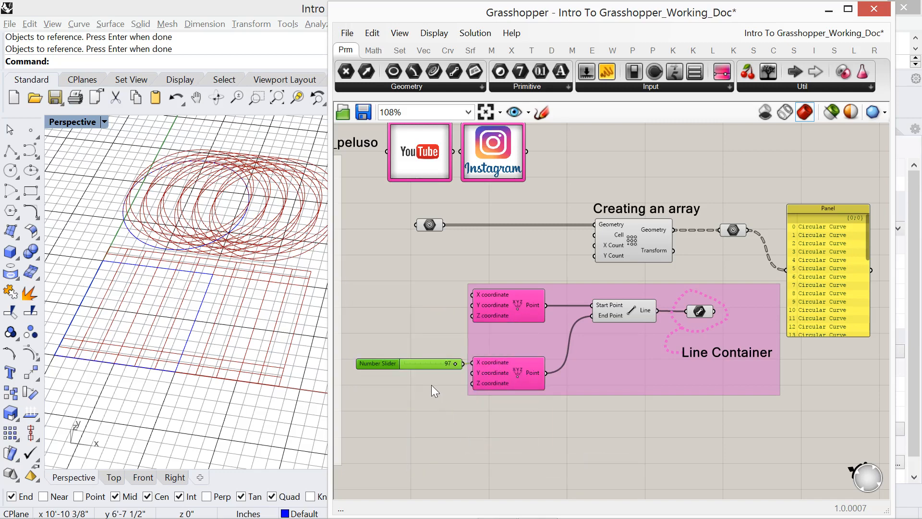
- Move the number slider slightly farther from the lower point component and add it back to the line group
mouse_move(430, 365)
mouse_down()
mouse_move(450, 435)
mouse_move(399, 382)
mouse_move(423, 362)
mouse_up()
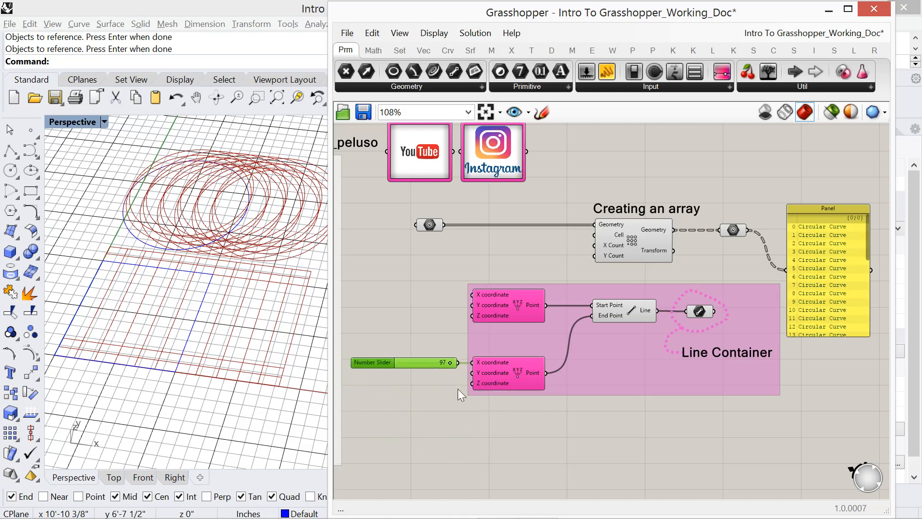
click(522, 431)
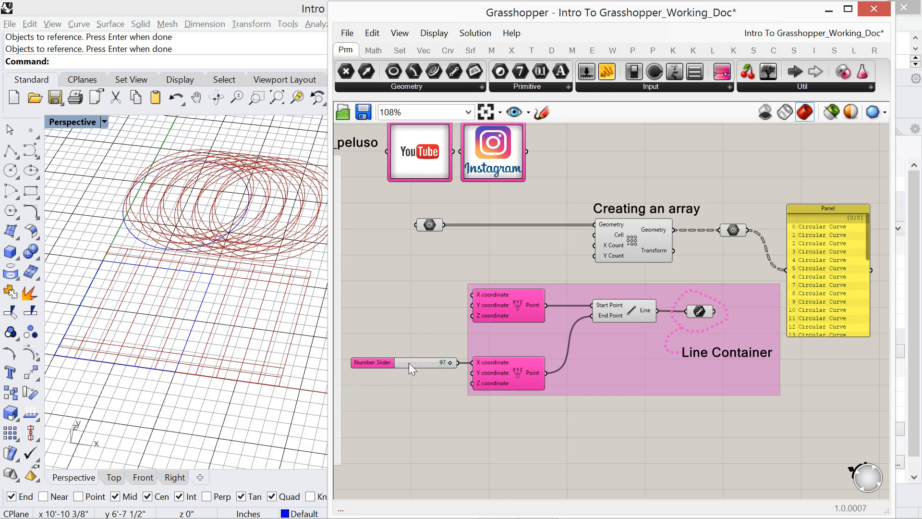
mouse_move(410, 362)
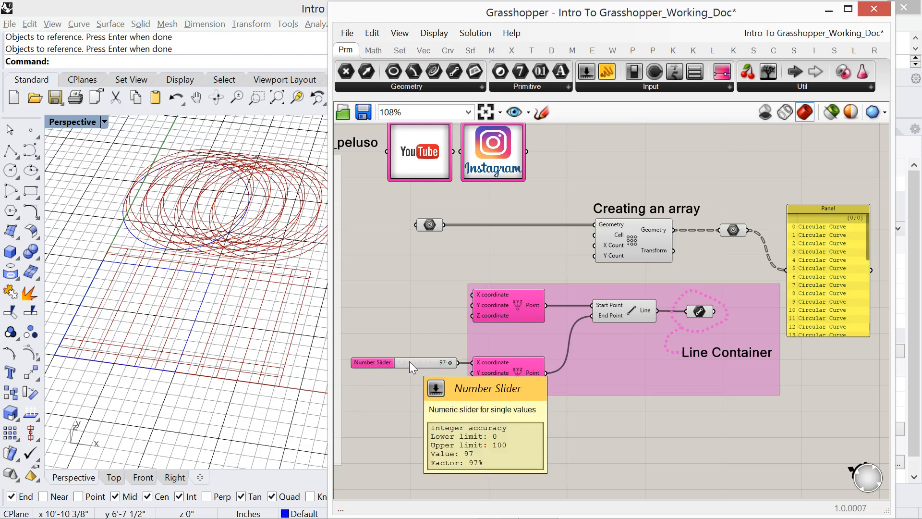
click(409, 361)
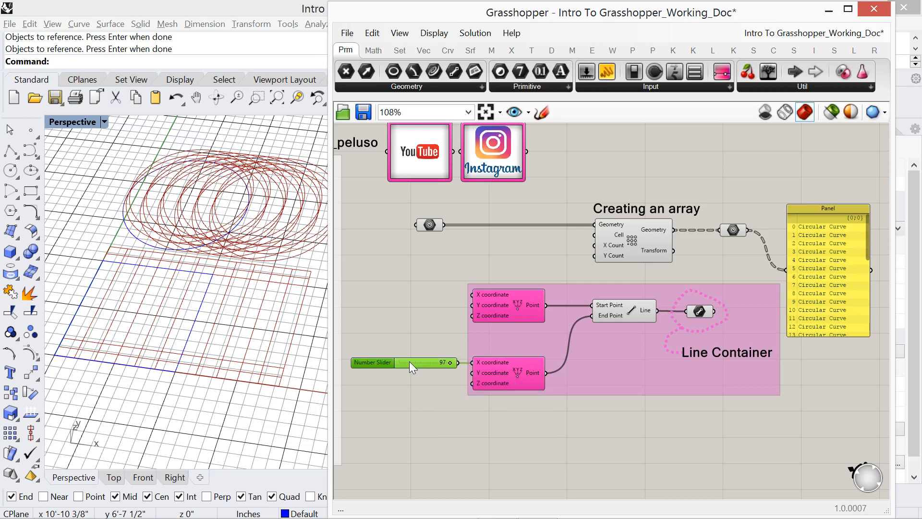
right_click(629, 369)
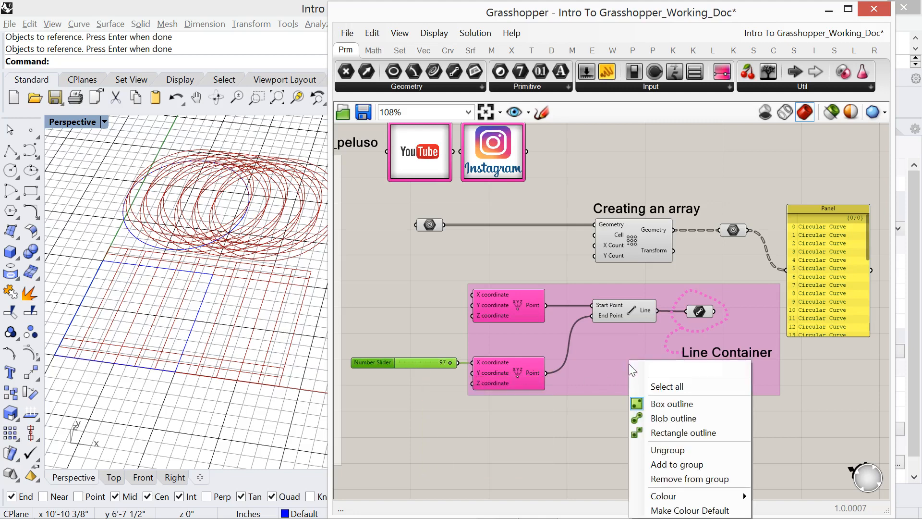
click(676, 464)
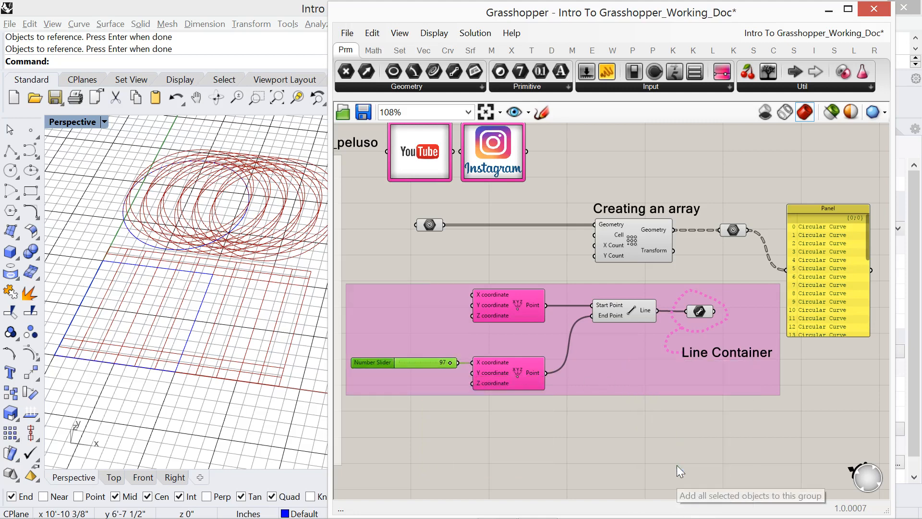
- Widen the Grasshopper window and review the whole topic list, from "What is Rhino Grasshopper 3D?" to "Groups"
scroll(585, 436, down, 3)
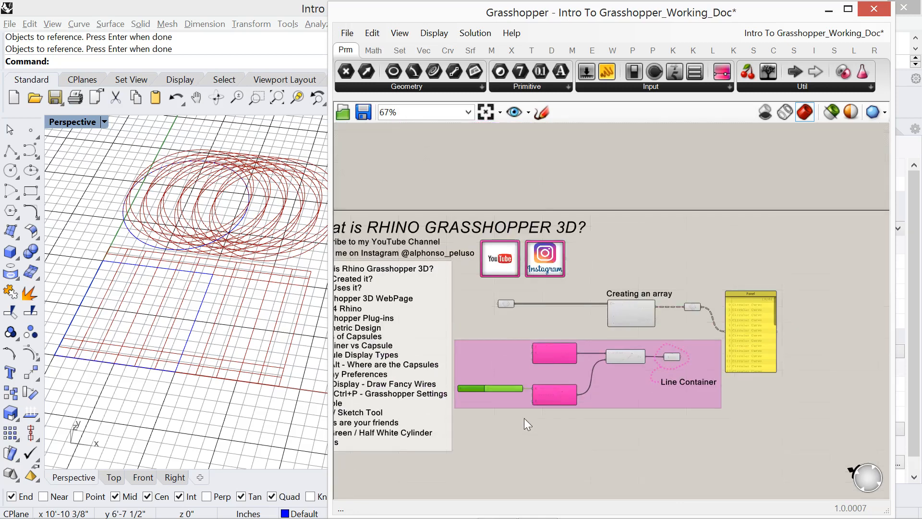
scroll(541, 422, up, 1)
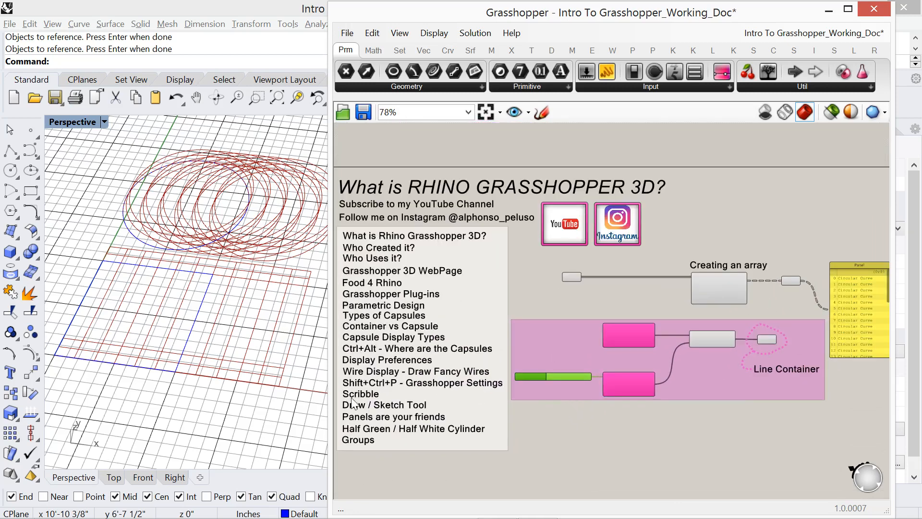
drag(331, 376, 284, 377)
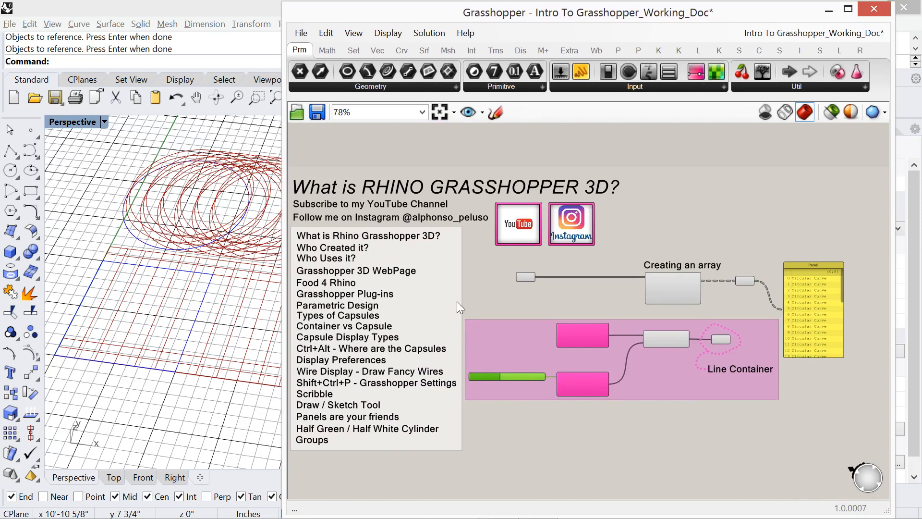
right_drag(457, 301, 502, 269)
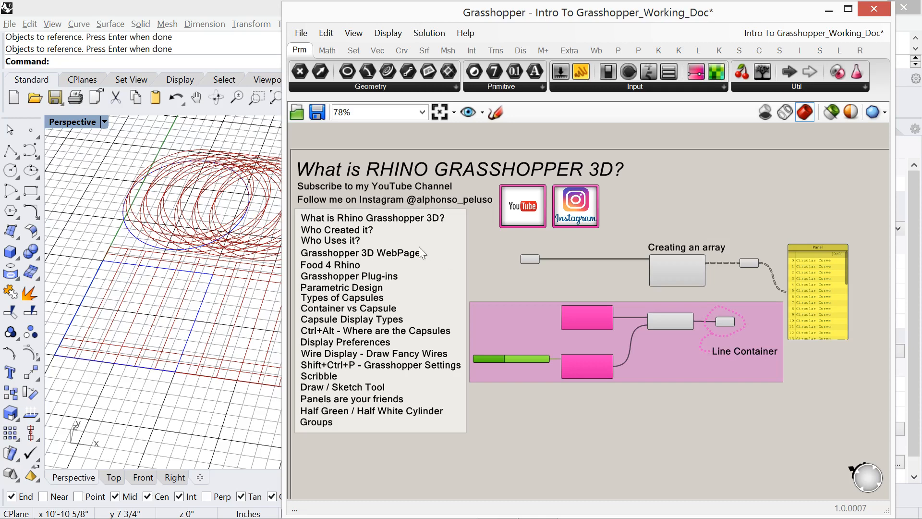
scroll(423, 248, up, 3)
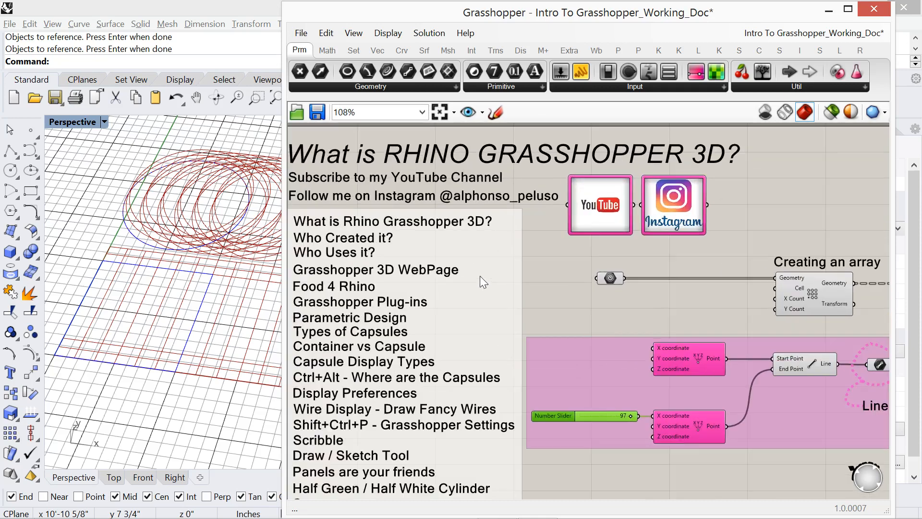
right_drag(480, 276, 514, 267)
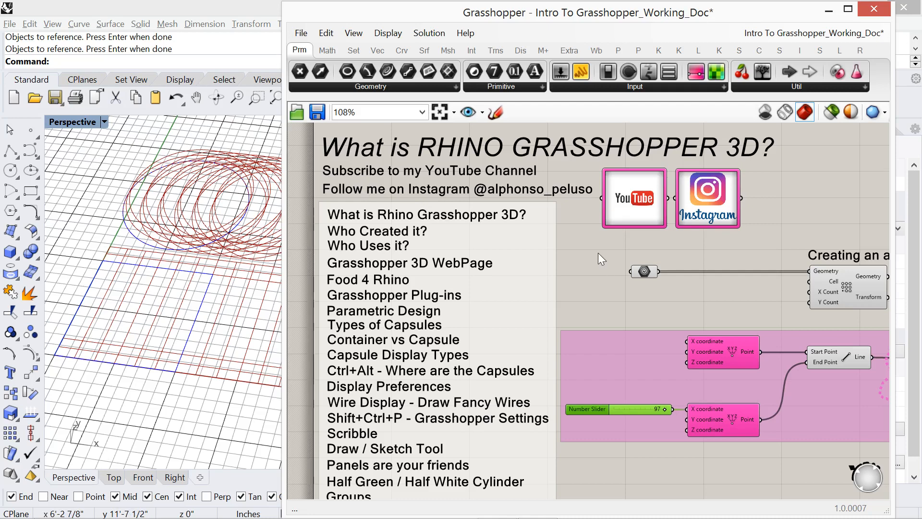
right_drag(599, 252, 597, 246)
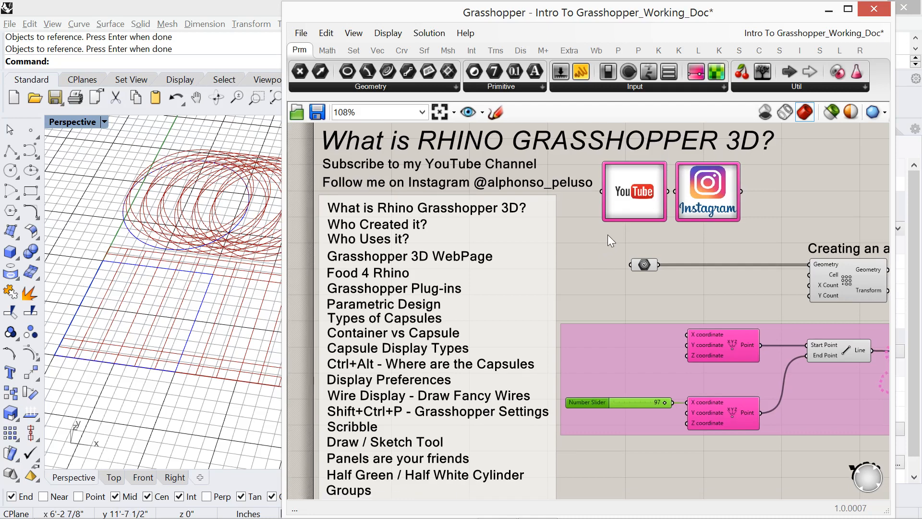